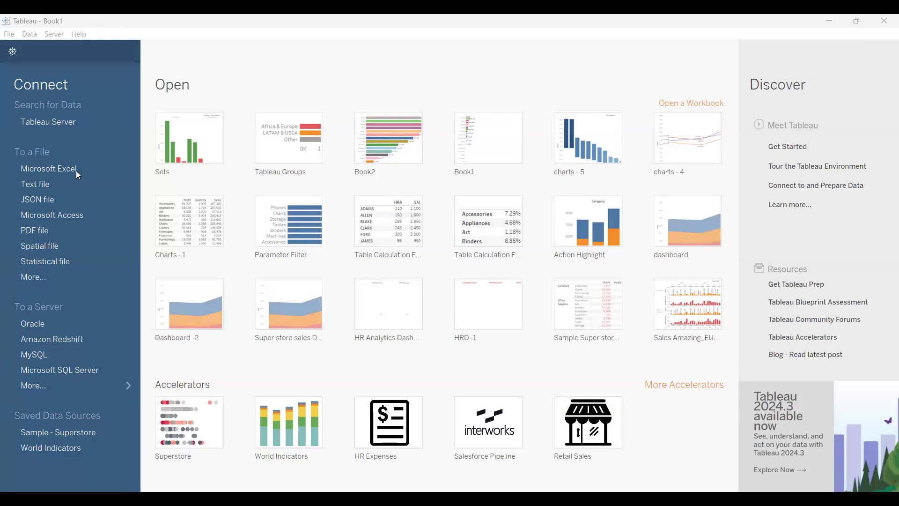
# Connect to the Sample - Superstore Excel workbook as the data source.
pyautogui.click(49, 169)
pyautogui.click(80, 167)
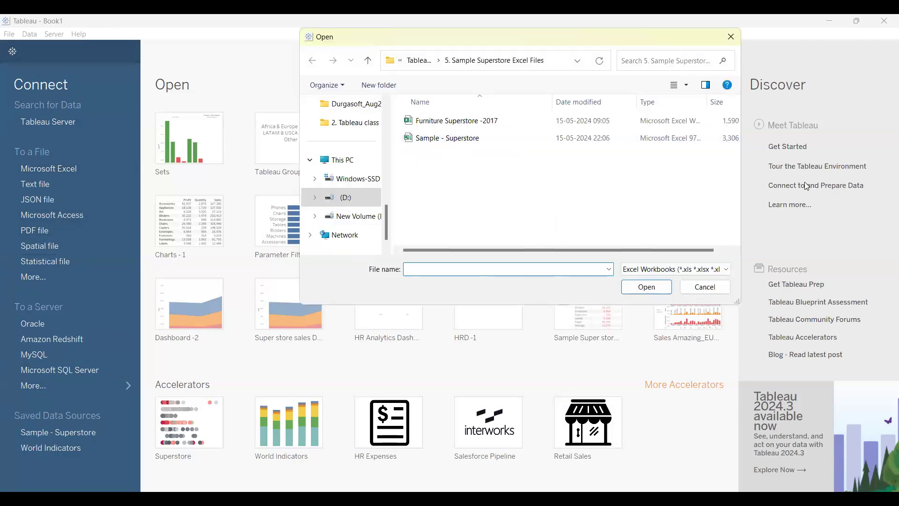
pyautogui.click(448, 139)
pyautogui.click(646, 287)
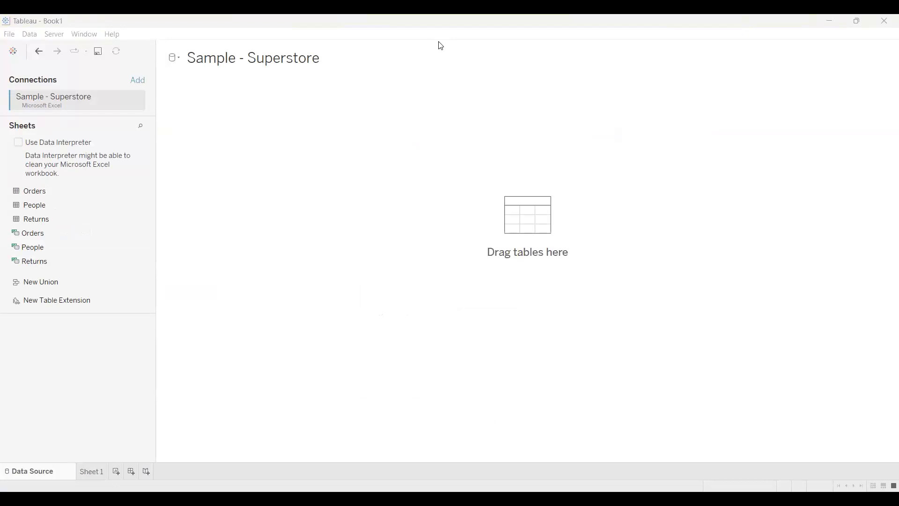
# Add the Orders table to the data source and open Sheet 1.
pyautogui.doubleClick(3, 191)
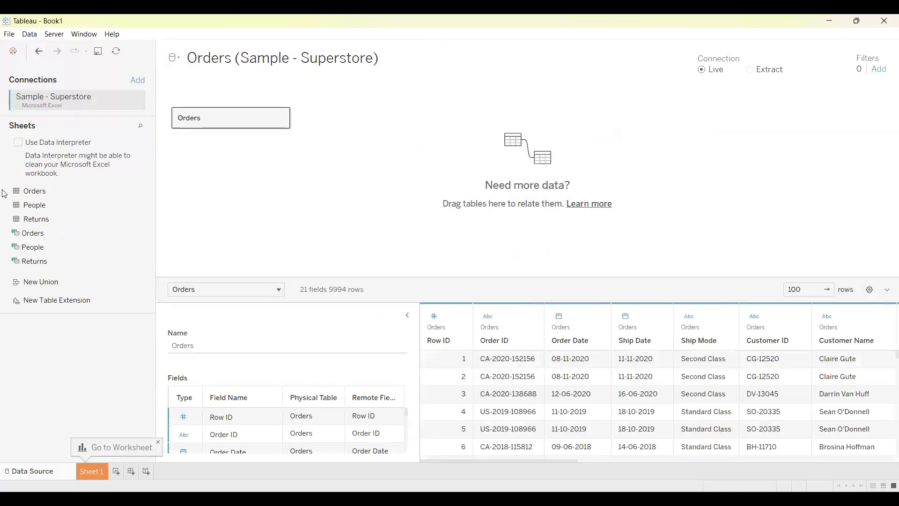
pyautogui.click(90, 471)
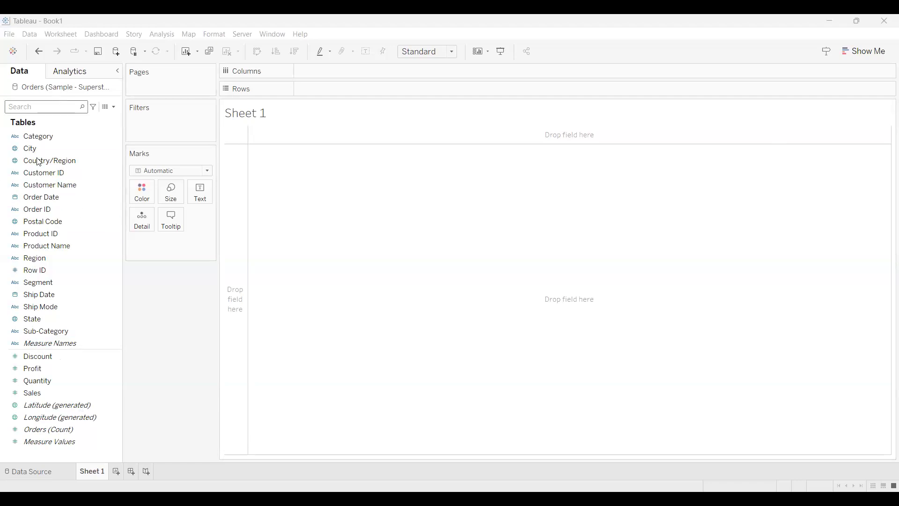
# Build a text table showing Sales for each Sub-Category on Sheet 1.
pyautogui.click(50, 429)
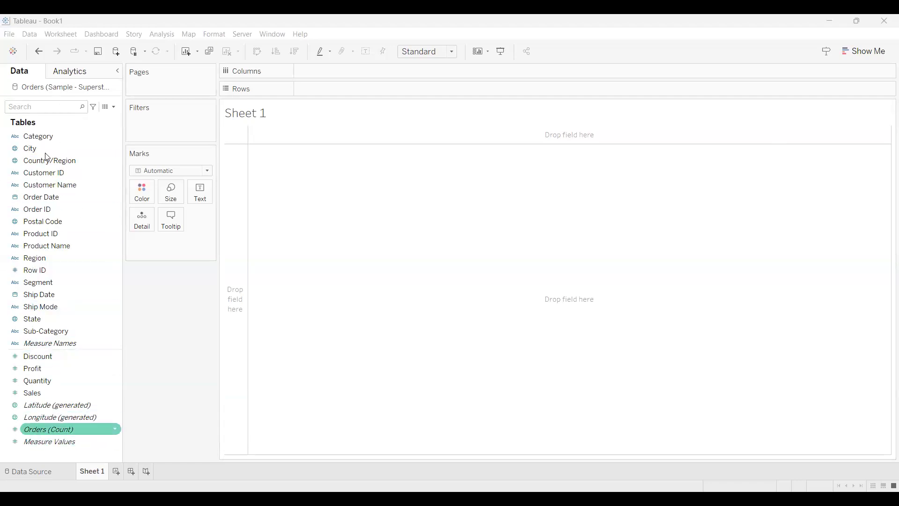
pyautogui.doubleClick(44, 331)
pyautogui.doubleClick(40, 392)
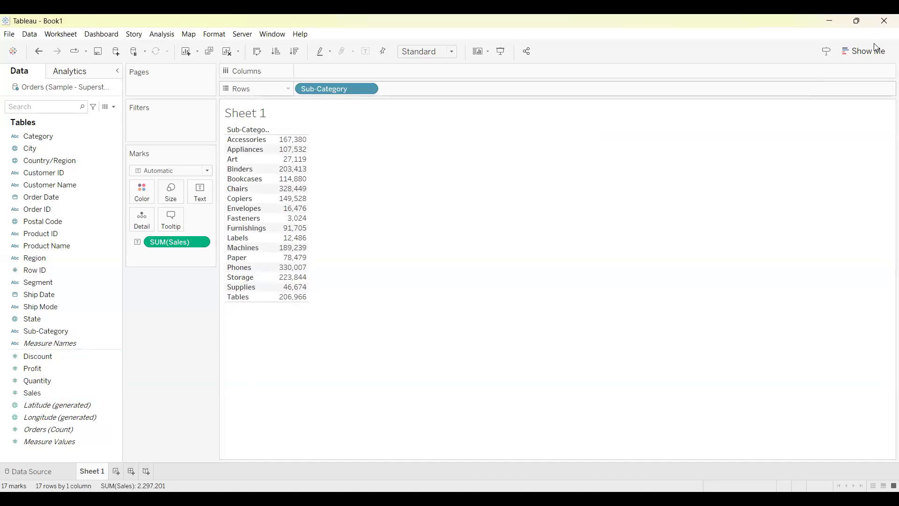
# Turn the table into horizontal bars, sorted by descending Sales and colored by Sub-Category.
pyautogui.click(861, 51)
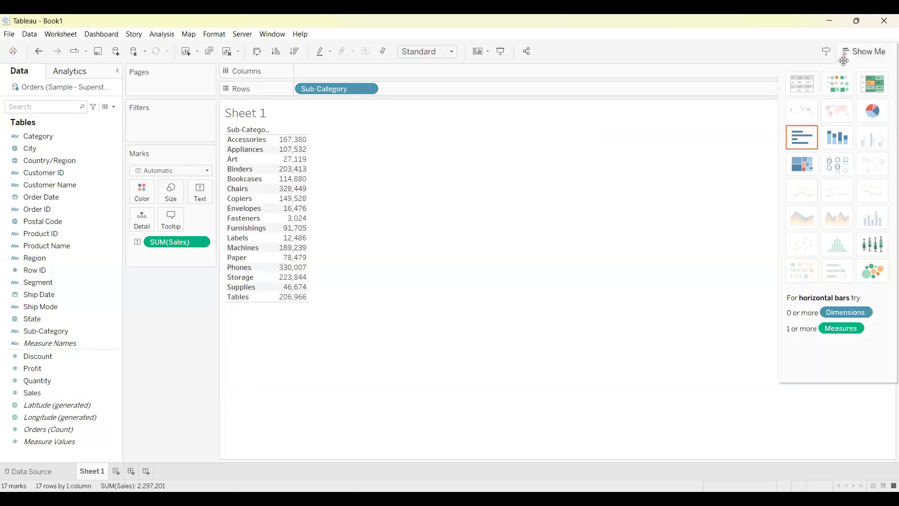
pyautogui.click(805, 135)
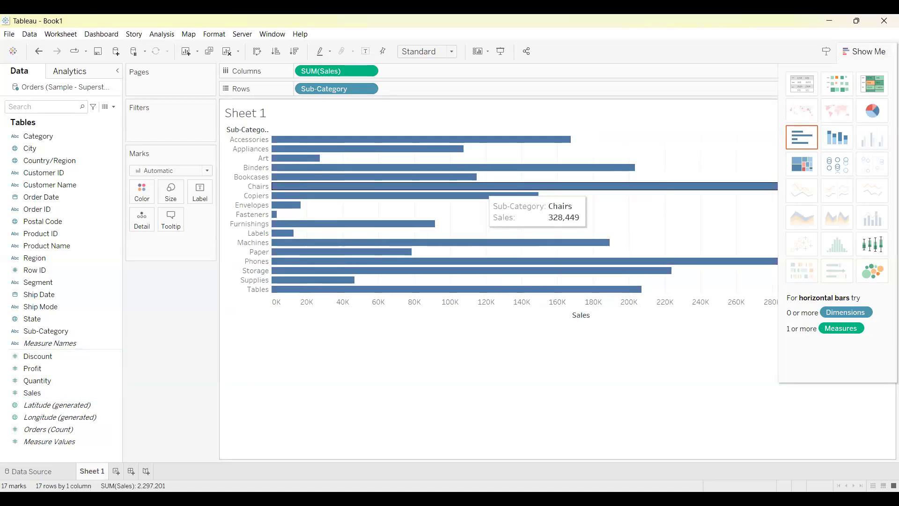
pyautogui.click(871, 51)
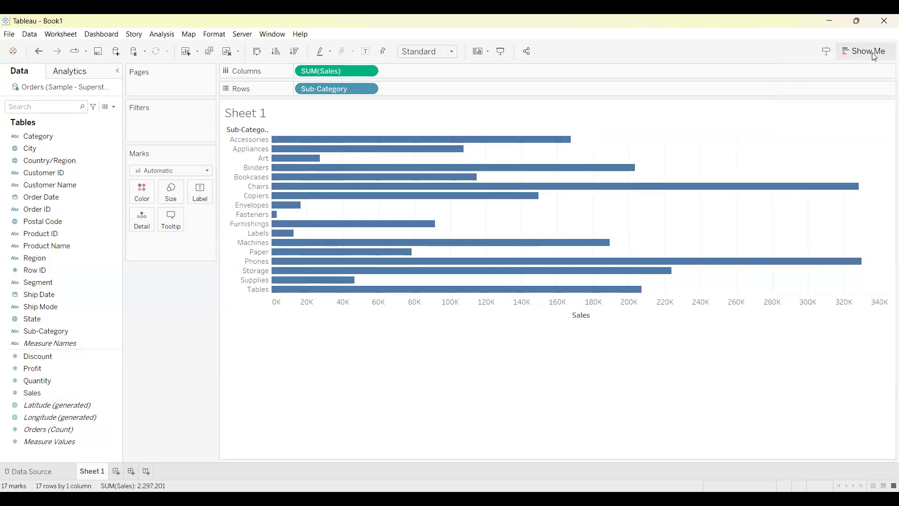
pyautogui.click(297, 50)
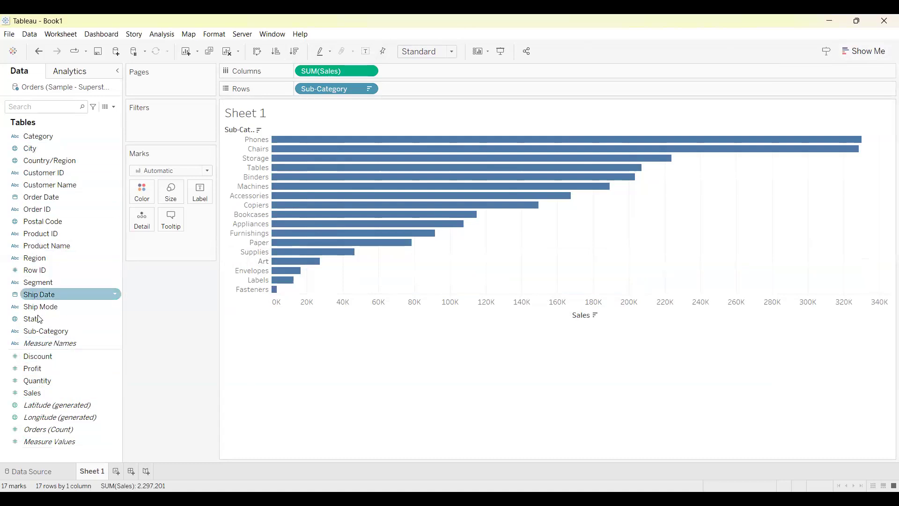
pyautogui.moveTo(43, 329); pyautogui.dragTo(142, 192)
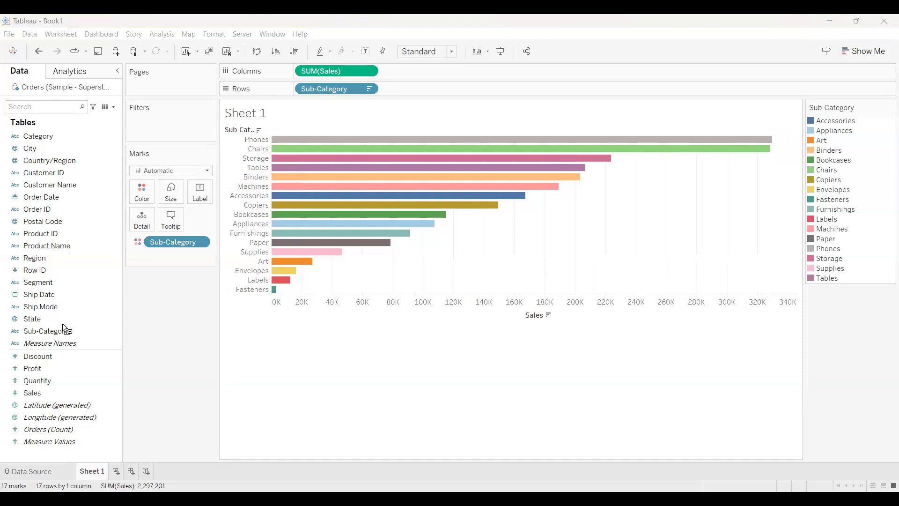
# Clear the sheet and rebuild the table with Sub-Category in rows and Sales as values.
pyautogui.click(239, 48)
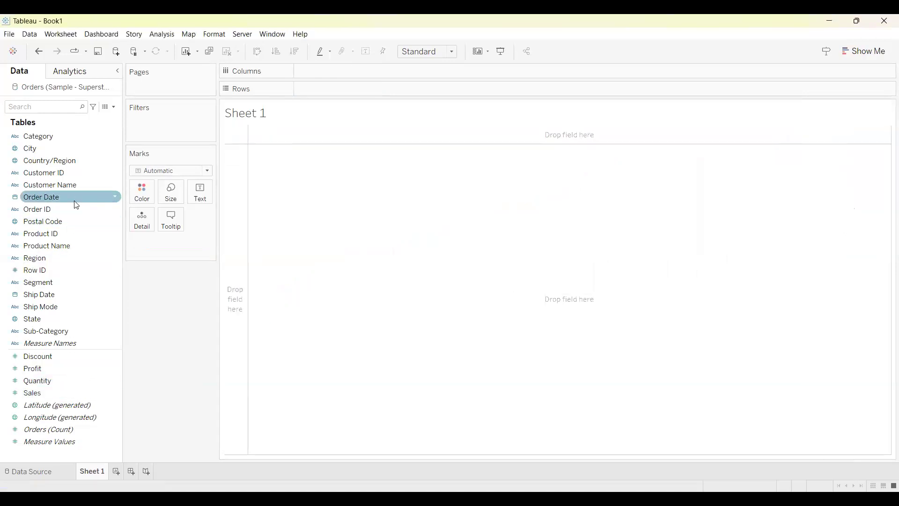
pyautogui.doubleClick(66, 331)
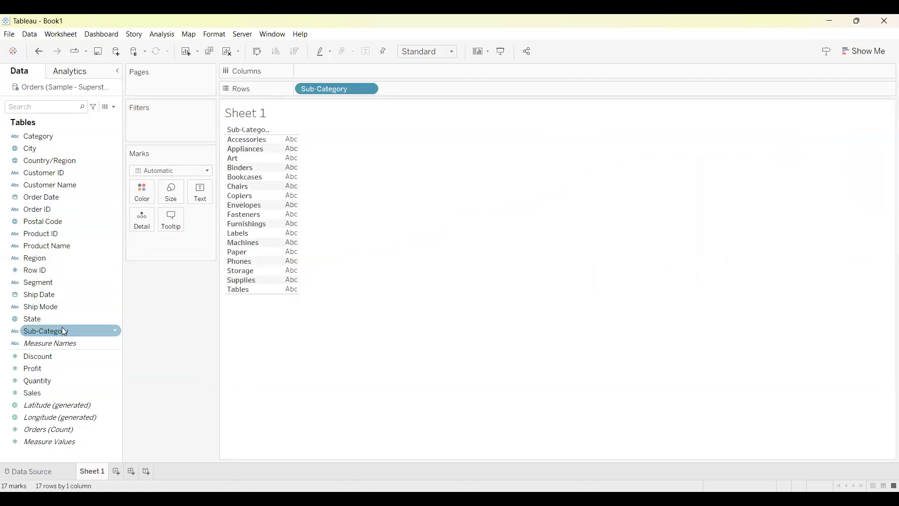
pyautogui.doubleClick(52, 395)
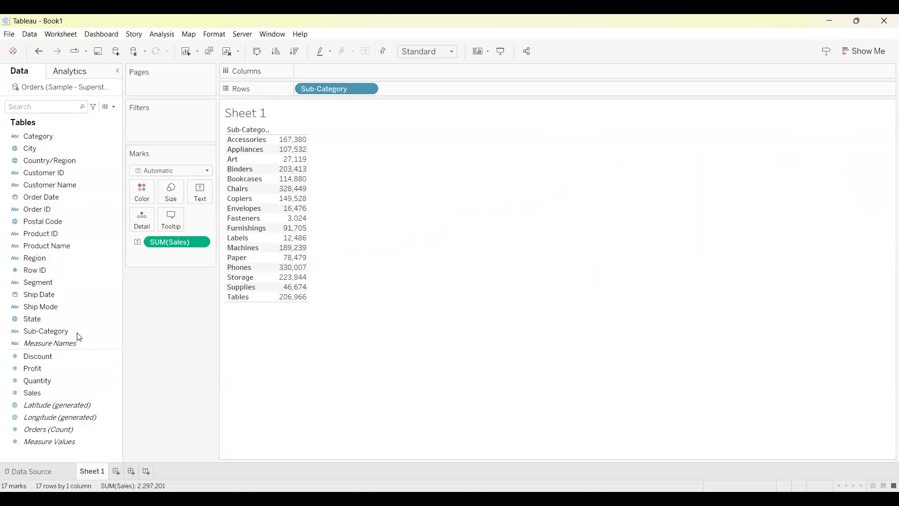
# With the Show Me chart options displayed, swap the table's rows and columns, and clear the sheet.
pyautogui.click(845, 50)
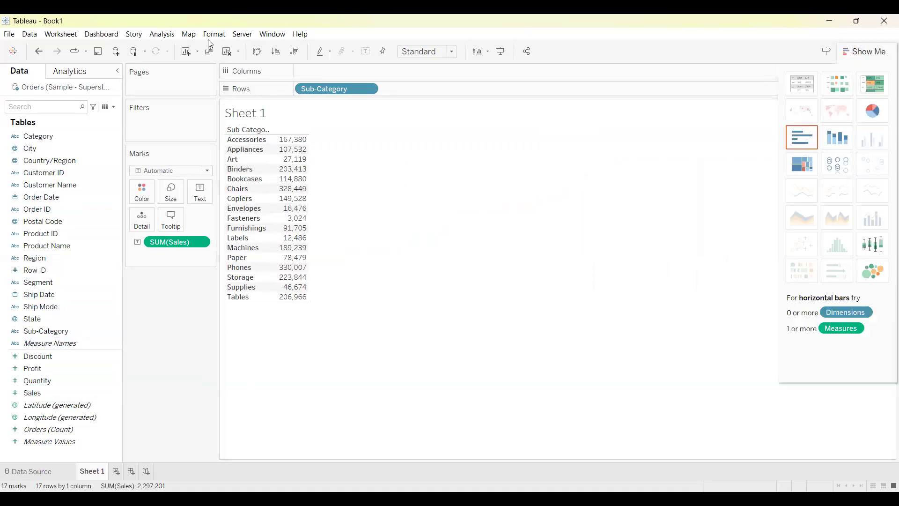
pyautogui.hotkey('ctrl', 'w')
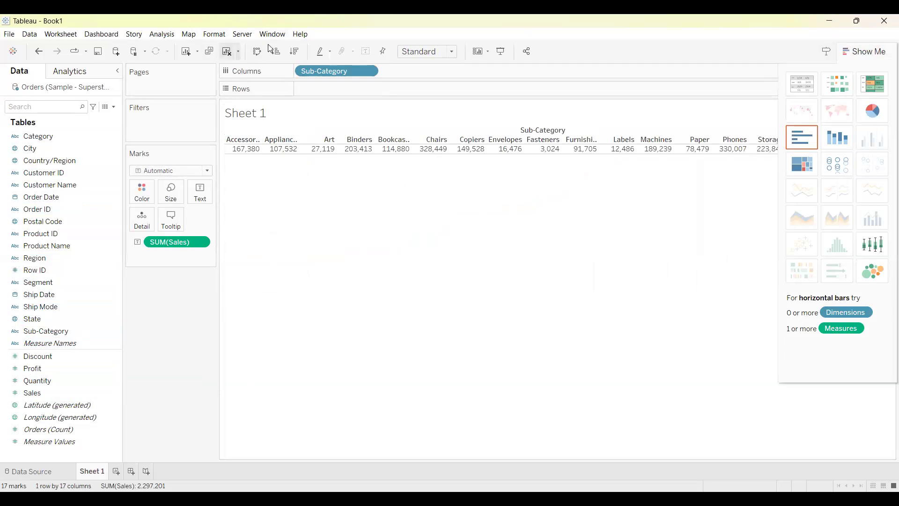
pyautogui.click(228, 51)
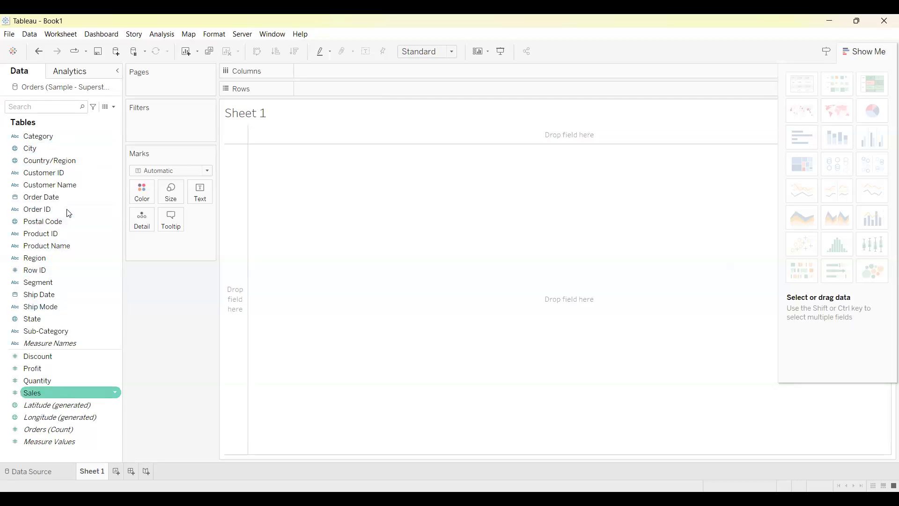
pyautogui.moveTo(793, 87)
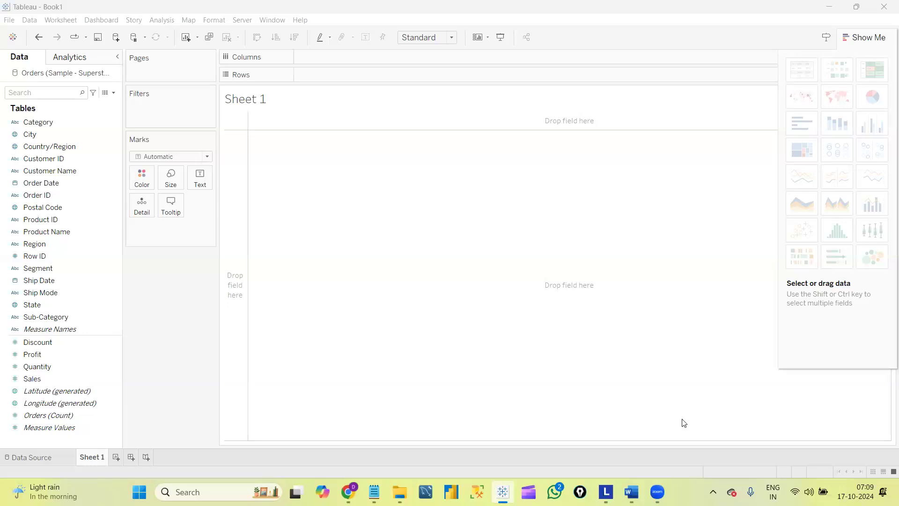
# Start the screen annotation pen and handwrite VISQL over the empty sheet, underlining parts of it.
pyautogui.click(580, 492)
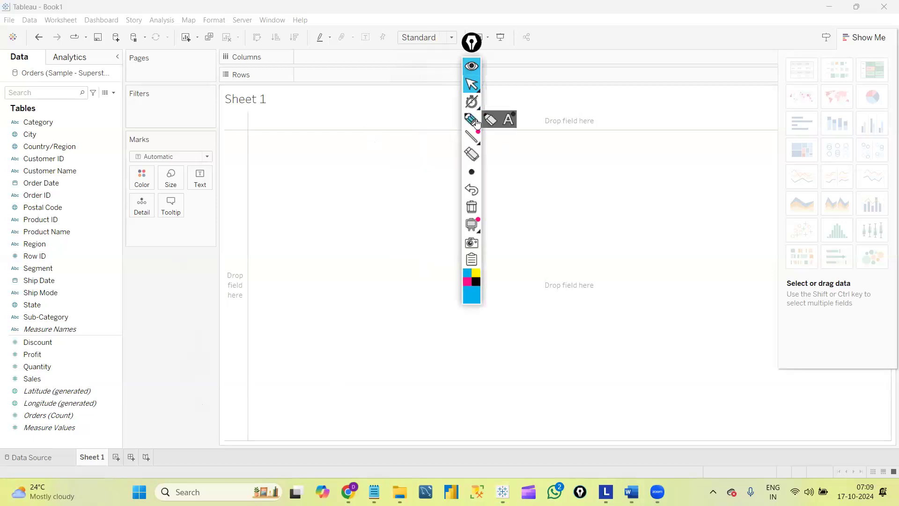
pyautogui.click(471, 119)
pyautogui.moveTo(230, 247)
pyautogui.mouseDown()
pyautogui.moveTo(249, 215)
pyautogui.moveTo(286, 260)
pyautogui.mouseUp()
pyautogui.moveTo(294, 217)
pyautogui.mouseDown()
pyautogui.moveTo(314, 250)
pyautogui.moveTo(292, 266)
pyautogui.mouseUp()
pyautogui.moveTo(318, 189)
pyautogui.mouseDown()
pyautogui.moveTo(351, 221)
pyautogui.moveTo(367, 218)
pyautogui.mouseUp()
pyautogui.moveTo(346, 162); pyautogui.dragTo(397, 189)
pyautogui.moveTo(335, 241); pyautogui.dragTo(291, 284)
pyautogui.moveTo(391, 208); pyautogui.dragTo(352, 233)
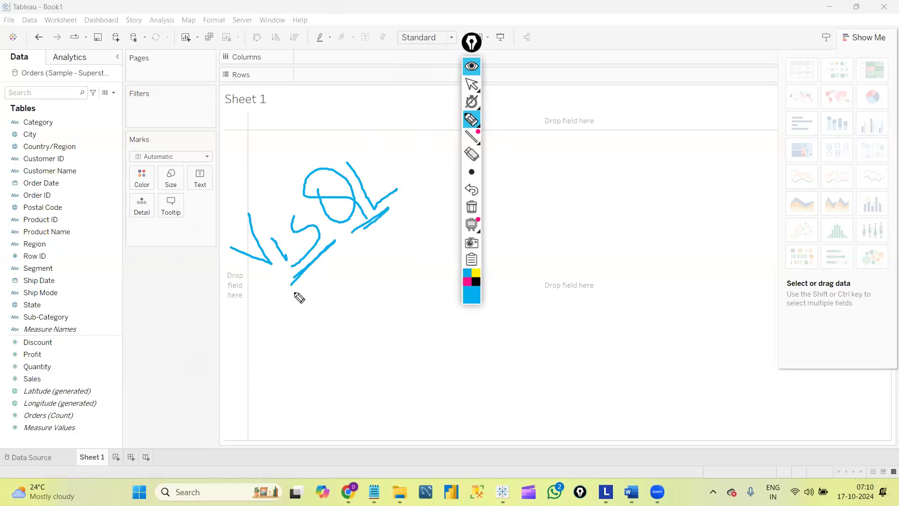
# Draw an outline and shading strokes around the VISQL writing, and erase all annotations, returning to the cursor.
pyautogui.moveTo(299, 292)
pyautogui.mouseDown()
pyautogui.moveTo(381, 110)
pyautogui.moveTo(209, 207)
pyautogui.moveTo(301, 311)
pyautogui.moveTo(340, 286)
pyautogui.mouseUp()
pyautogui.moveTo(431, 203)
pyautogui.mouseDown()
pyautogui.moveTo(337, 315)
pyautogui.moveTo(373, 260)
pyautogui.mouseUp()
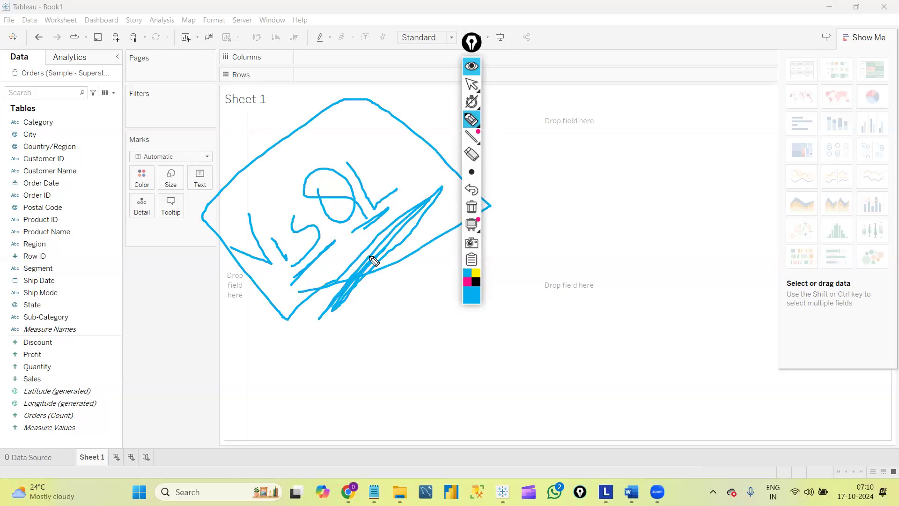
pyautogui.moveTo(158, 265); pyautogui.dragTo(167, 218)
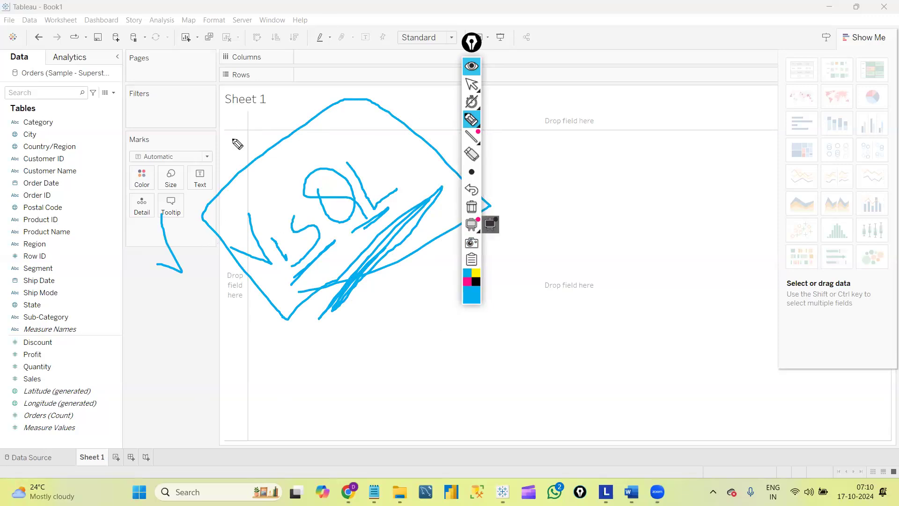
pyautogui.click(474, 213)
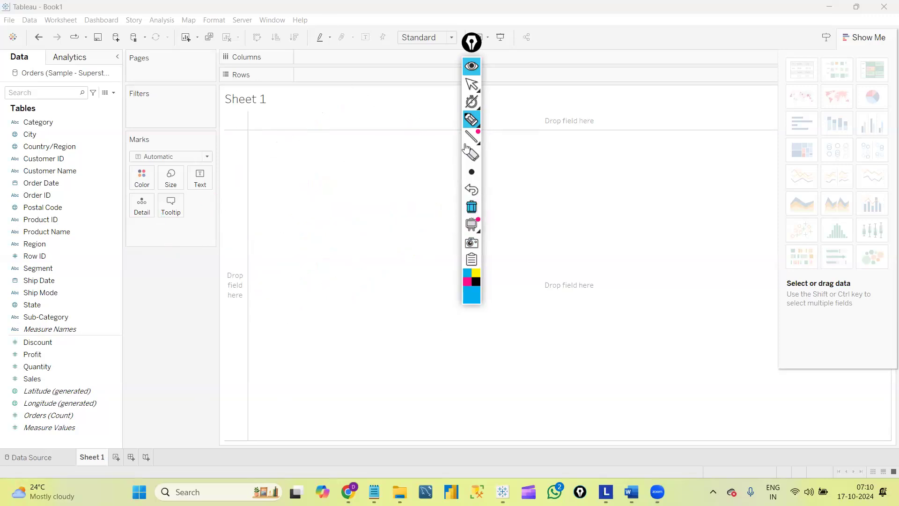
pyautogui.click(473, 85)
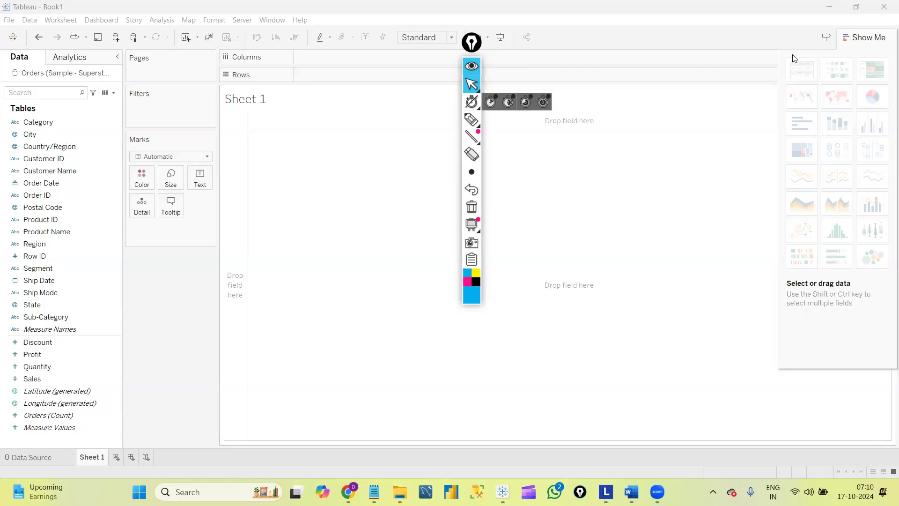
# Create a table on the sheet with Sub-Category in rows and Sales as the text values.
pyautogui.click(40, 219)
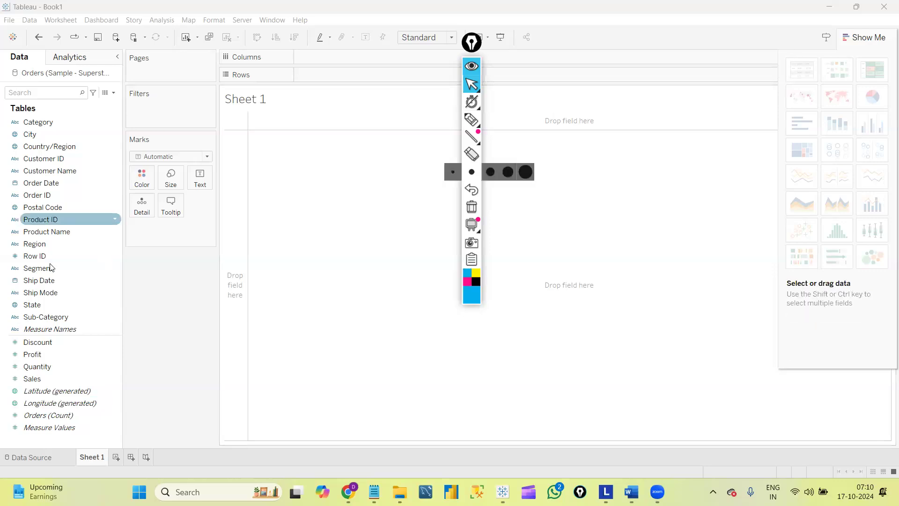
pyautogui.doubleClick(53, 314)
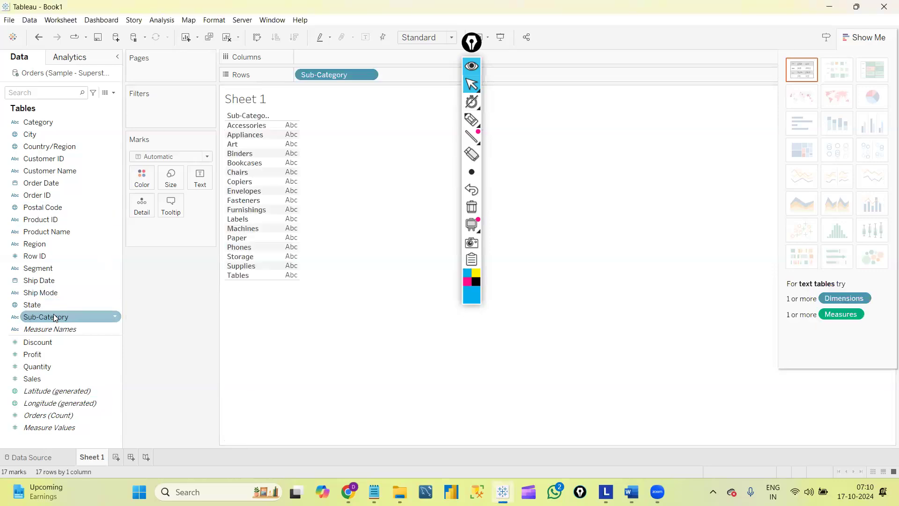
pyautogui.click(60, 379)
pyautogui.doubleClick(60, 379)
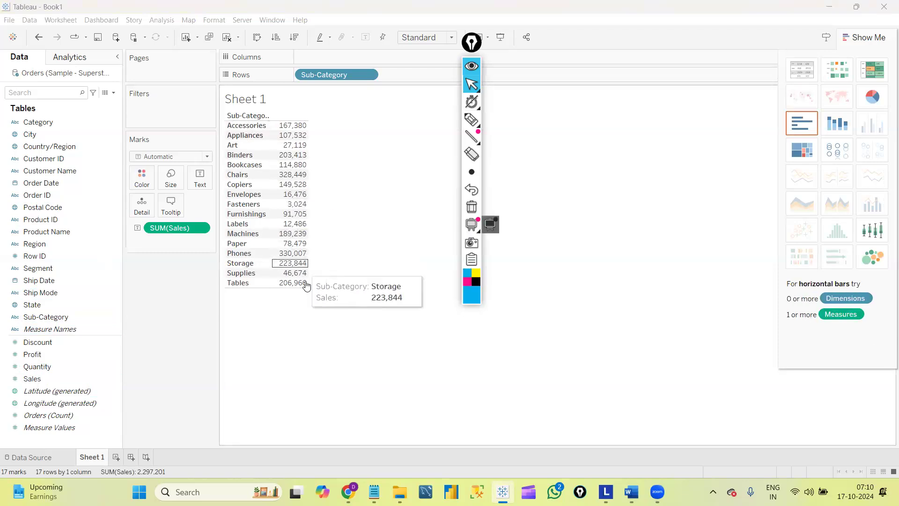
# Display the Sales by Sub-Category table as horizontal bars, and return it to a text table.
pyautogui.moveTo(275, 238)
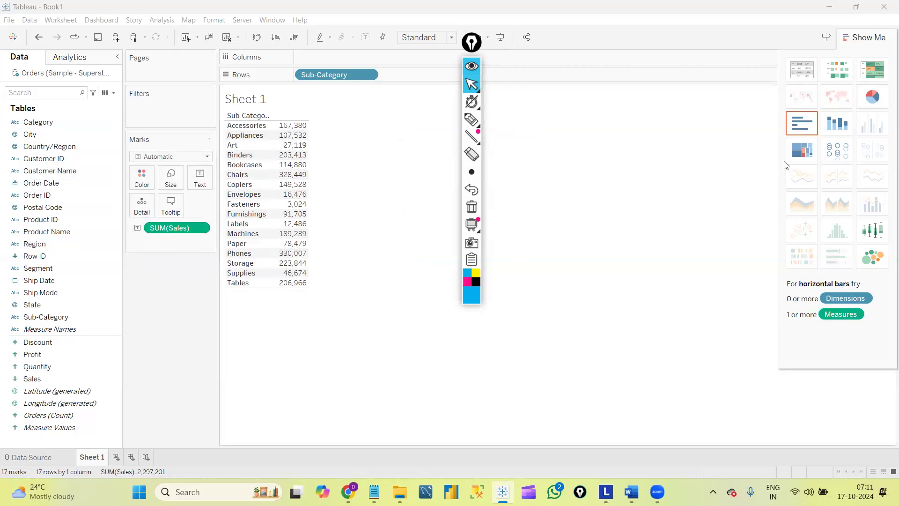
pyautogui.click(804, 126)
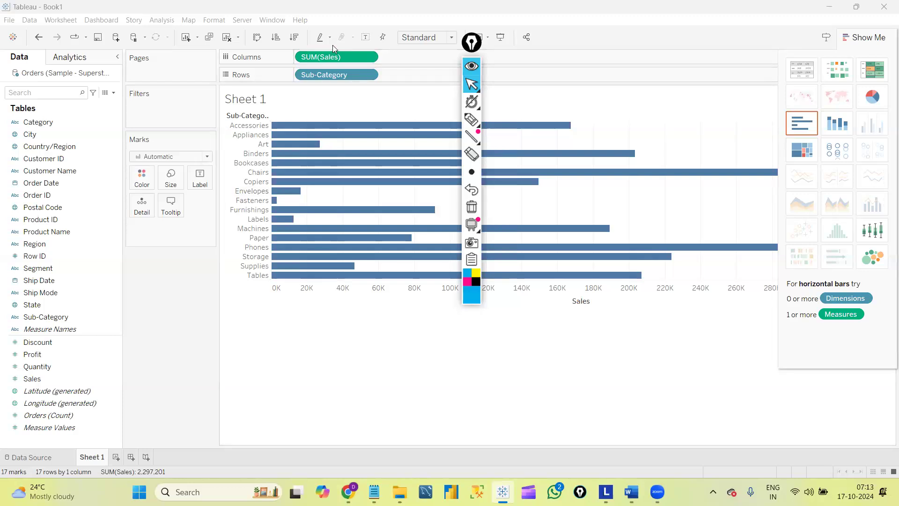
pyautogui.click(62, 356)
pyautogui.click(803, 71)
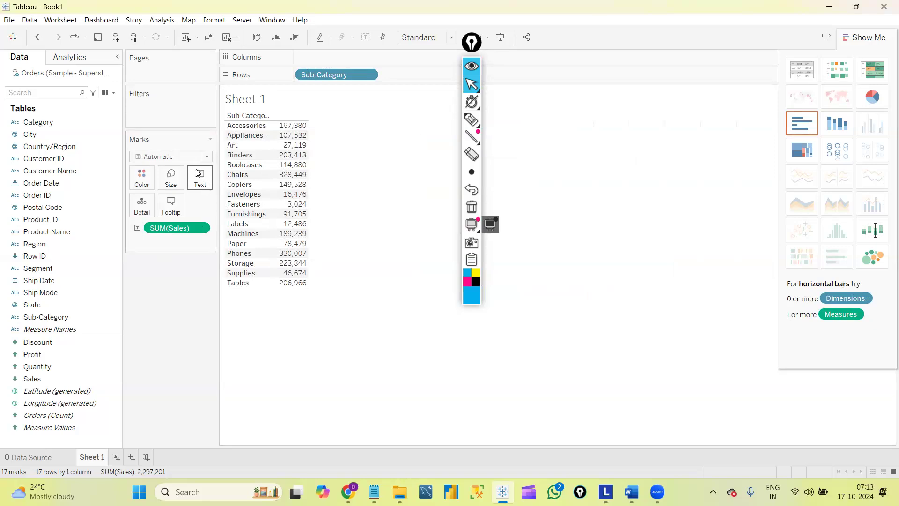
# Convert the Sales by Sub-Category table into a treemap and close the screen annotation toolbar.
pyautogui.moveTo(281, 254)
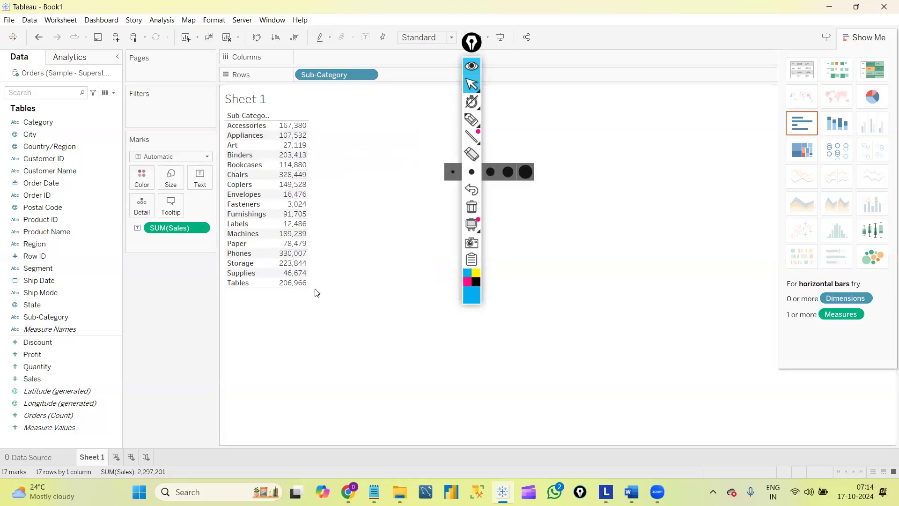
pyautogui.click(812, 157)
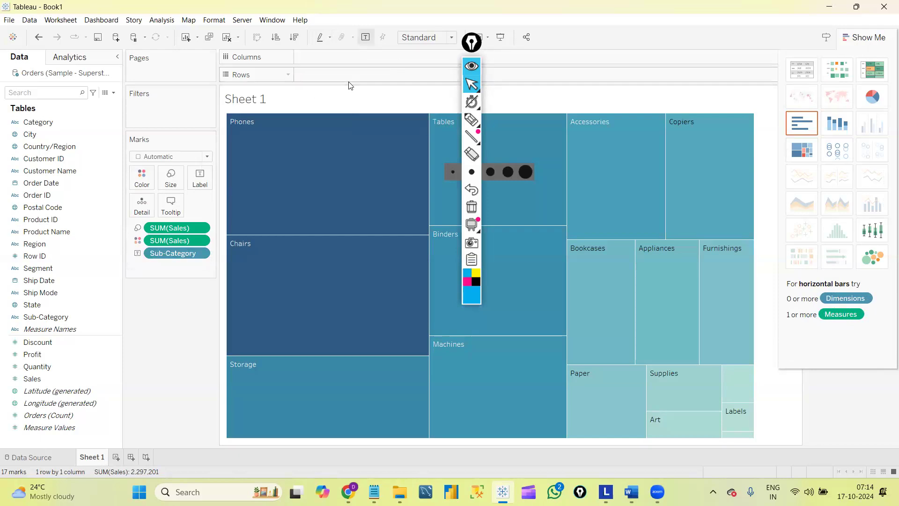
pyautogui.click(471, 119)
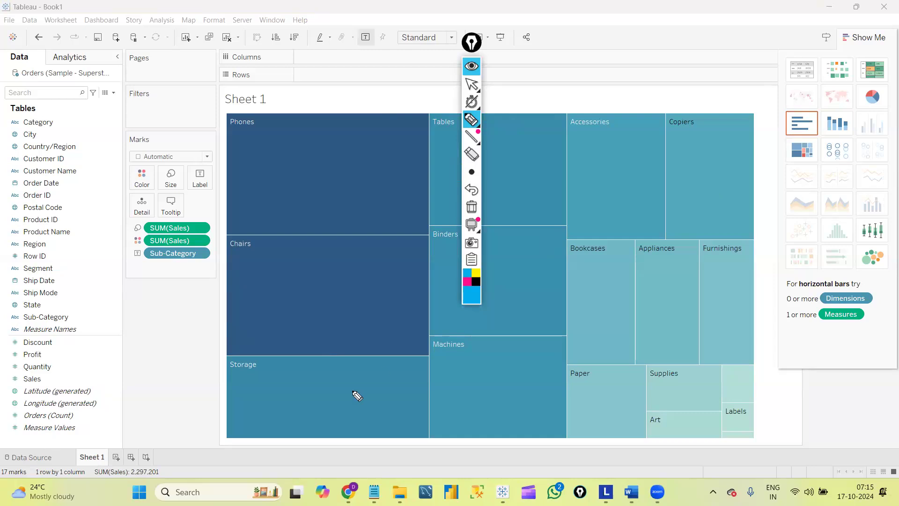
pyautogui.click(472, 84)
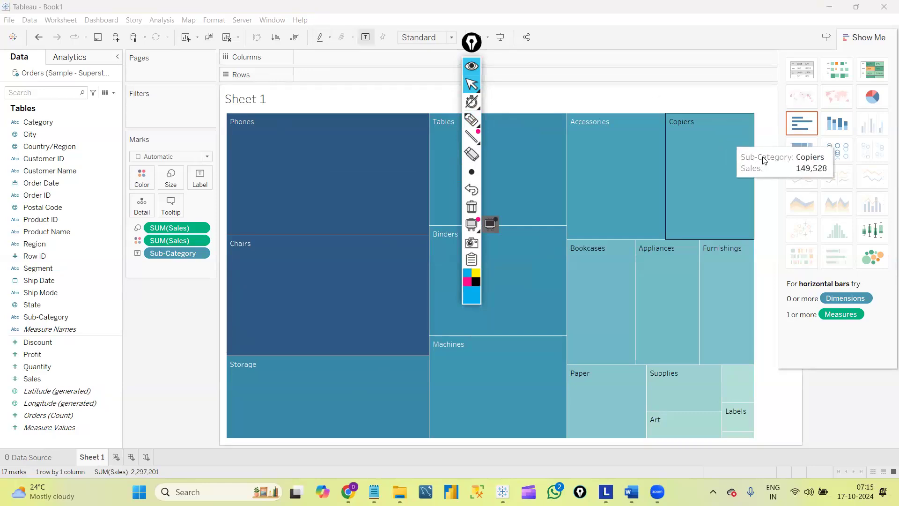
pyautogui.rightClick(472, 259)
pyautogui.click(511, 302)
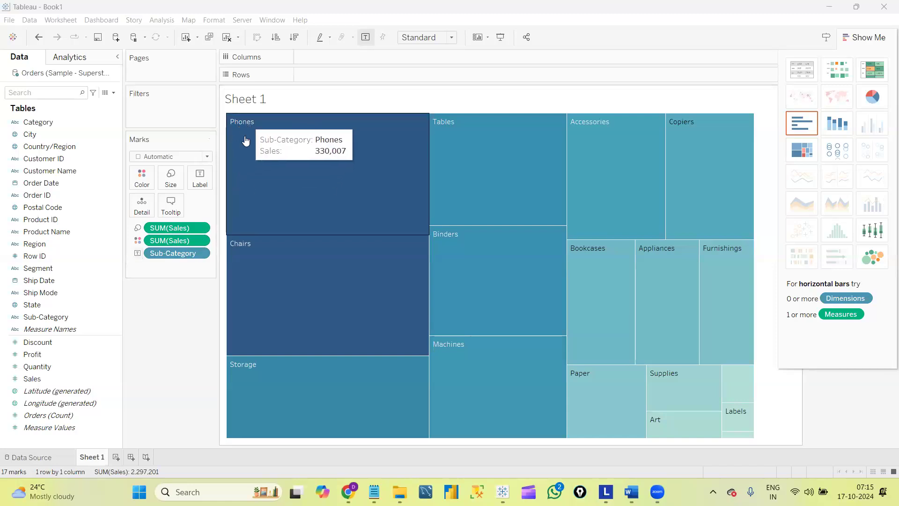
# Examine the sub-category rectangles in the treemap, its mark encodings and the Sales color legend.
pyautogui.moveTo(232, 253)
pyautogui.moveTo(315, 129)
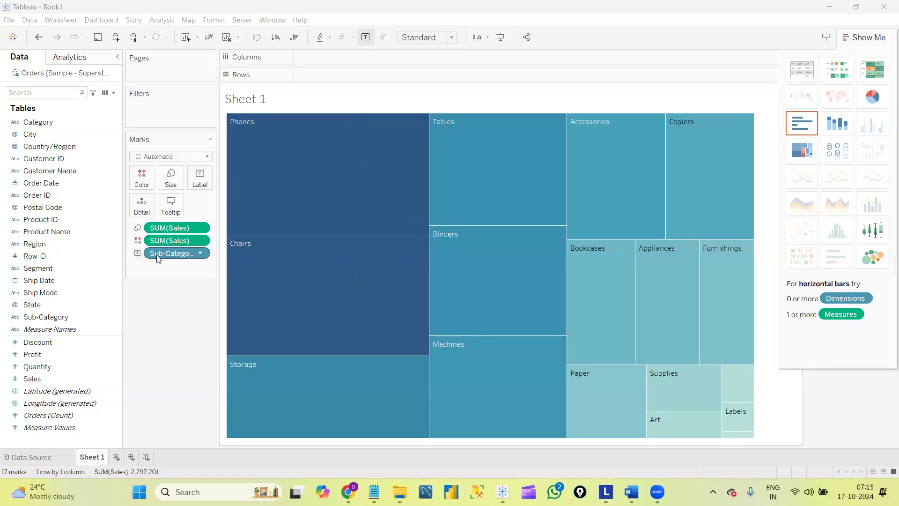
pyautogui.click(169, 228)
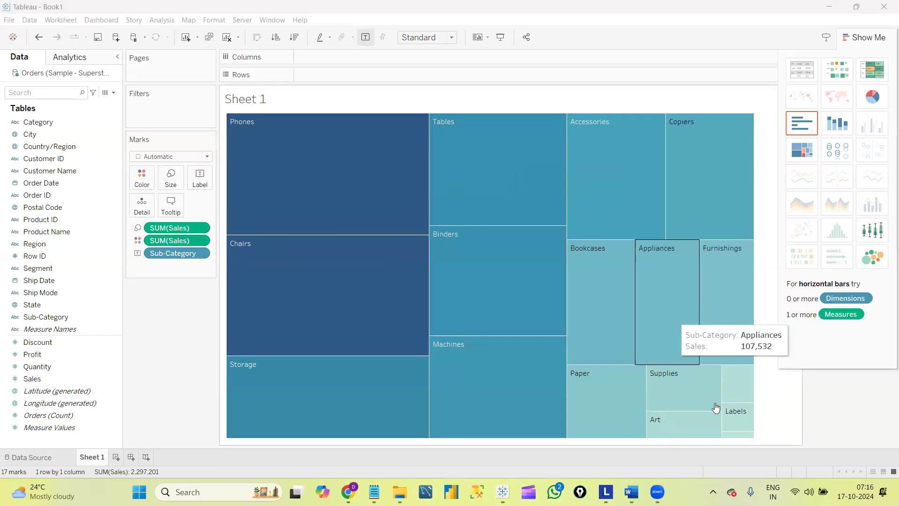
pyautogui.click(865, 37)
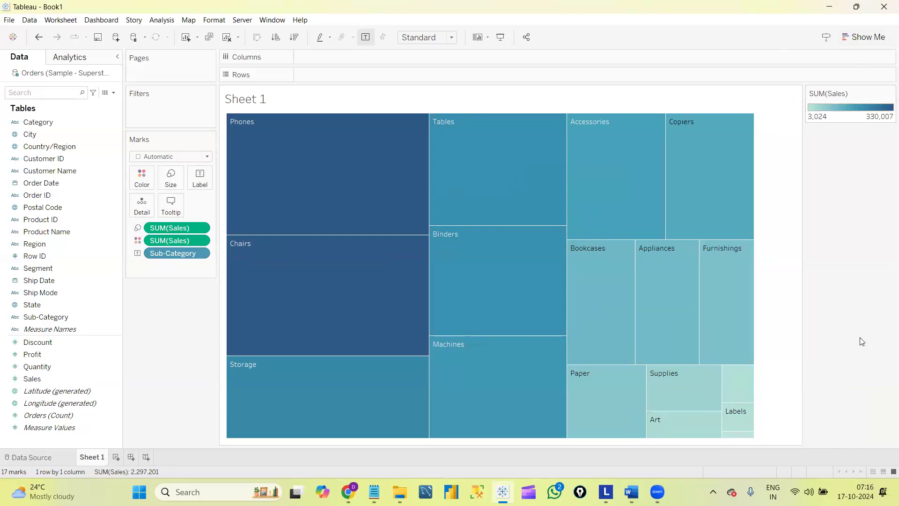
pyautogui.click(853, 33)
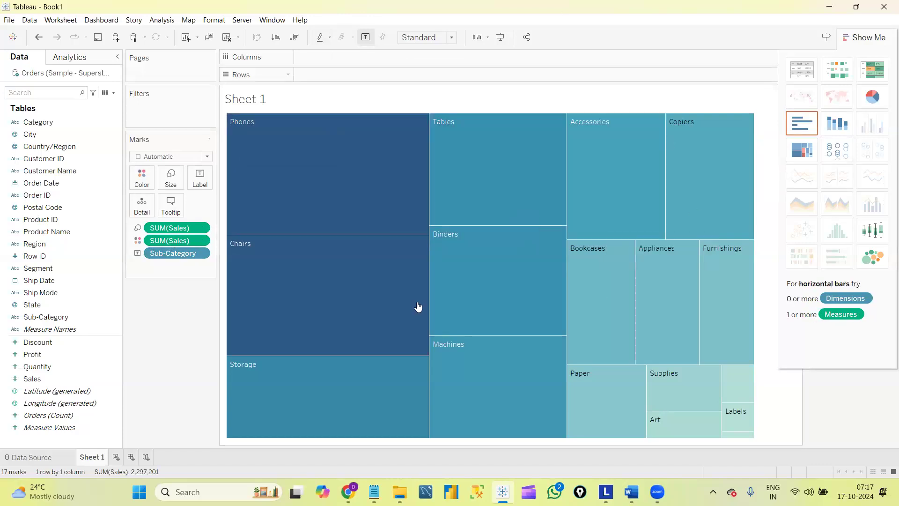
pyautogui.moveTo(422, 214)
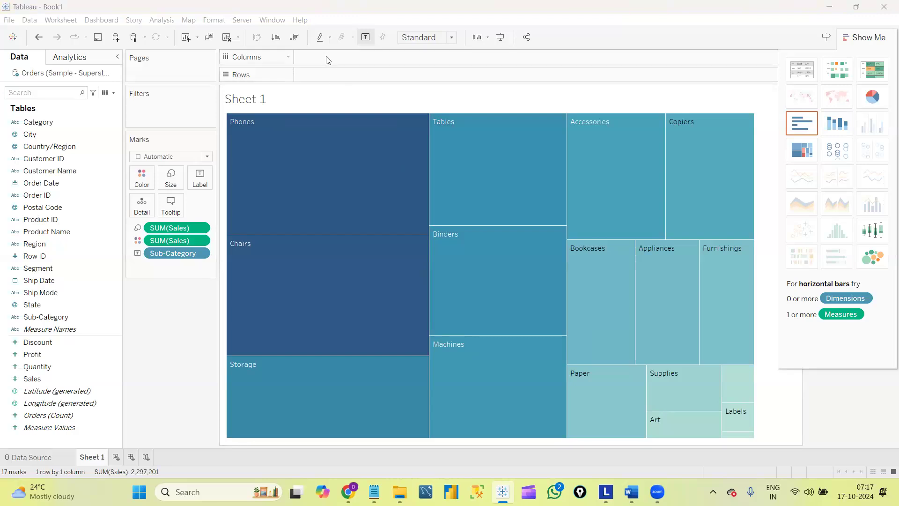
# Display the Sales by Sub-Category treemap as packed bubbles, and return it to a treemap.
pyautogui.click(61, 159)
pyautogui.click(870, 255)
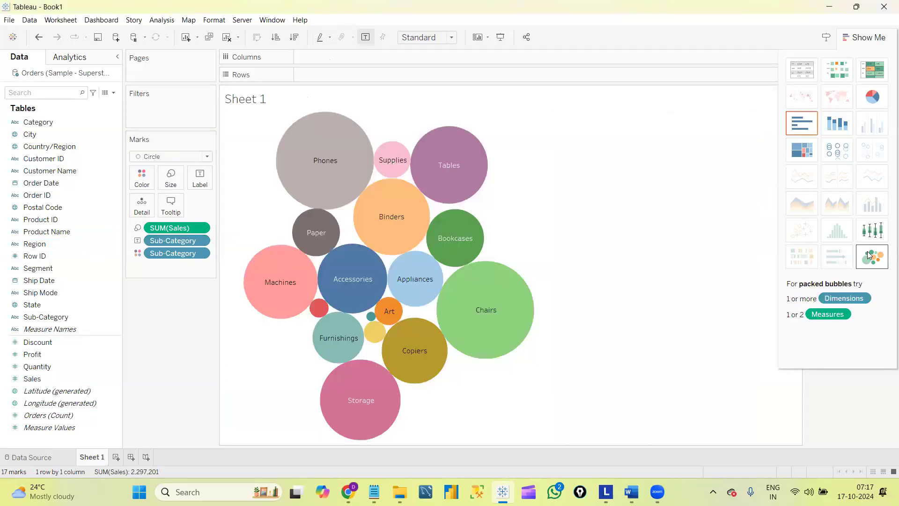
pyautogui.click(803, 151)
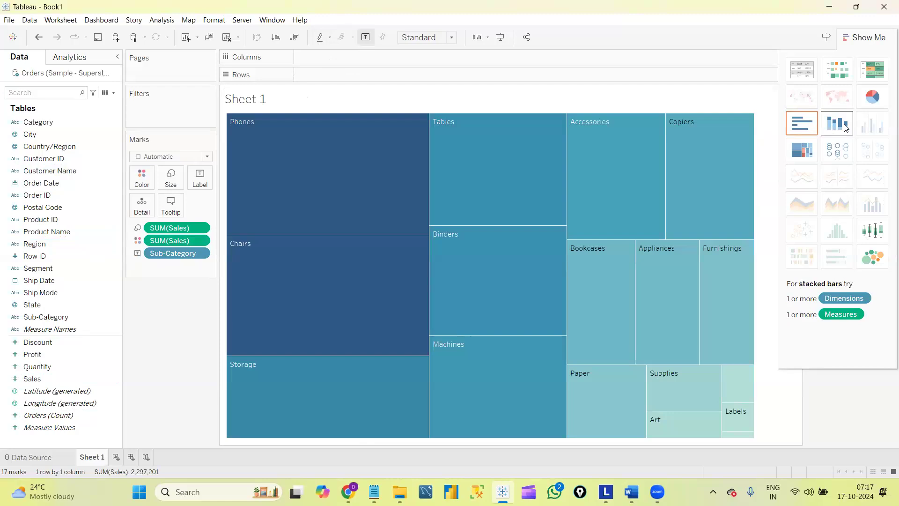
# Add a new worksheet and build a bar chart with Sub-Category in rows and Sales in columns.
pyautogui.click(115, 457)
pyautogui.moveTo(58, 315); pyautogui.dragTo(330, 74)
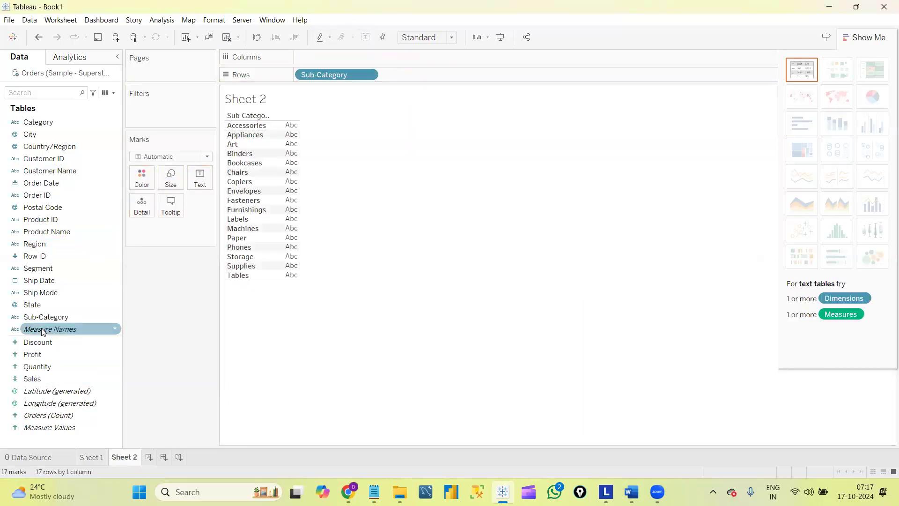
pyautogui.moveTo(42, 378); pyautogui.dragTo(335, 58)
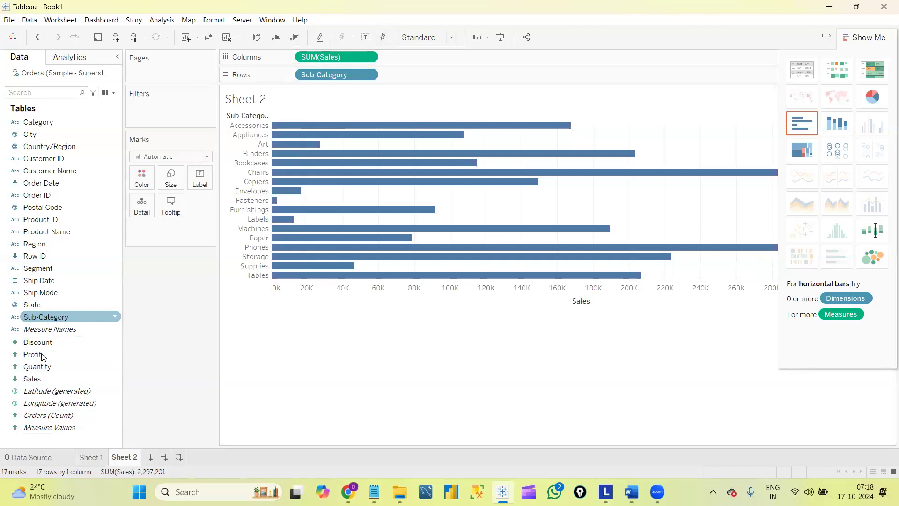
# Size the bars by Sales, convert the chart to a treemap and inspect its rectangles.
pyautogui.moveTo(45, 379); pyautogui.dragTo(170, 177)
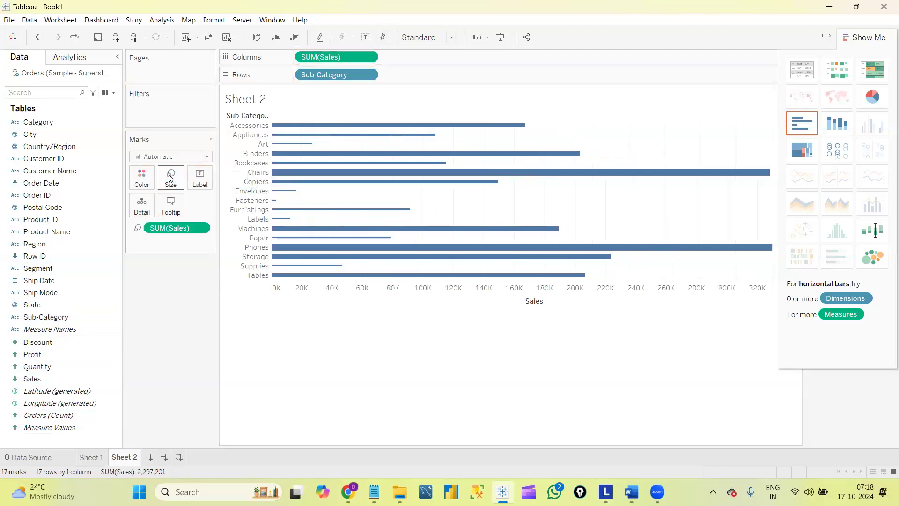
pyautogui.click(799, 150)
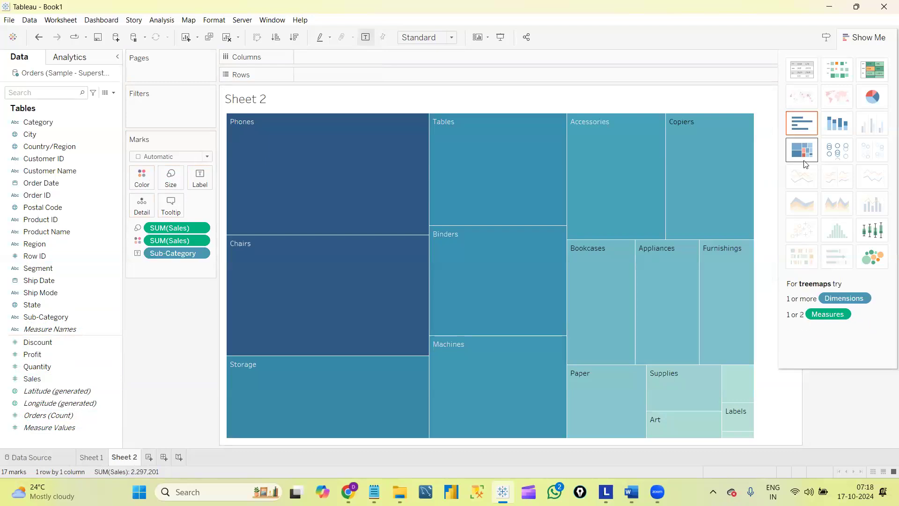
pyautogui.moveTo(399, 429)
pyautogui.moveTo(265, 236)
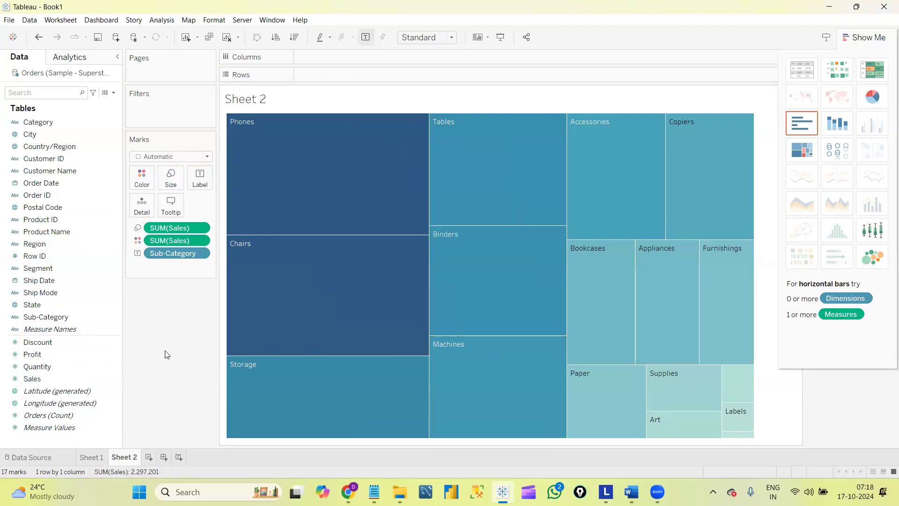
pyautogui.moveTo(370, 236)
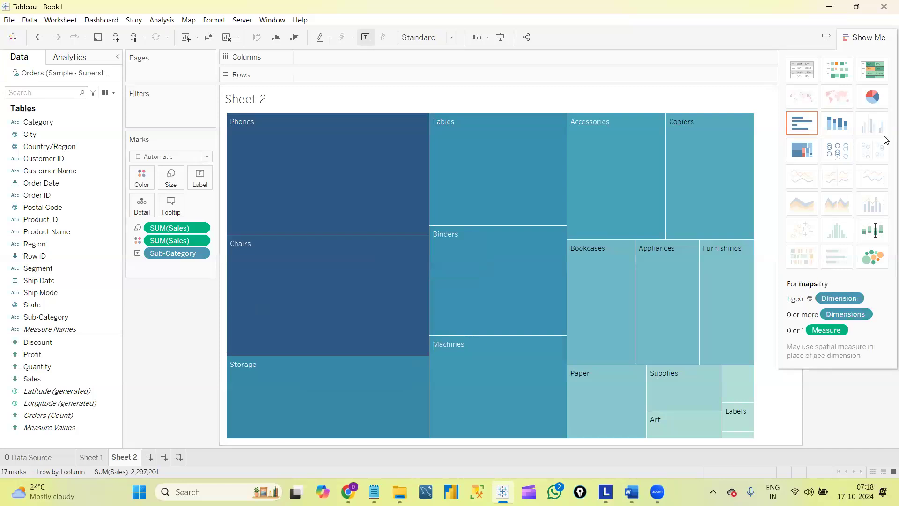
pyautogui.moveTo(425, 222)
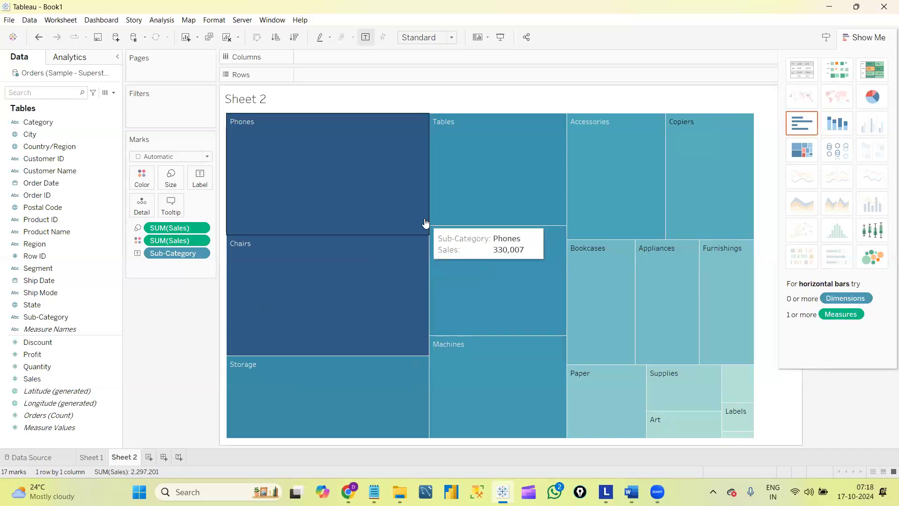
# Display Sales by Sub-Category as stacked bars, a box-and-whisker plot and a pie chart.
pyautogui.click(837, 123)
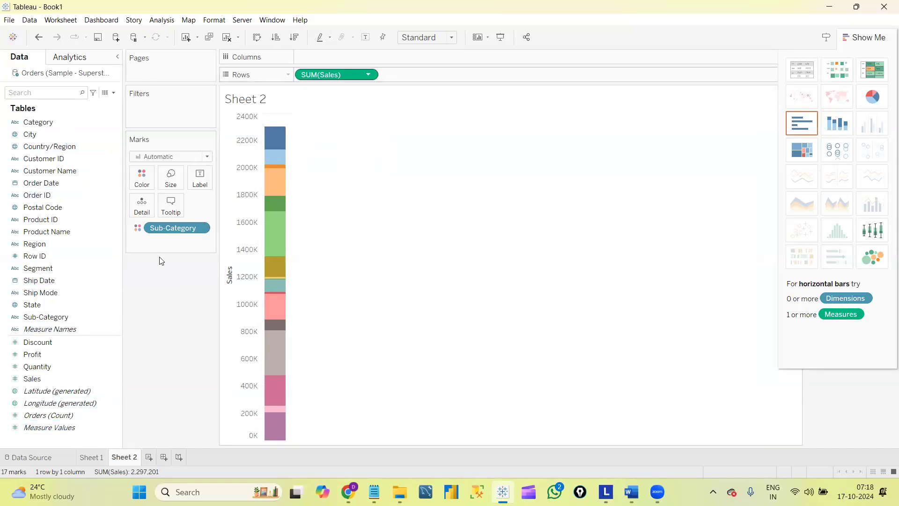
pyautogui.click(872, 230)
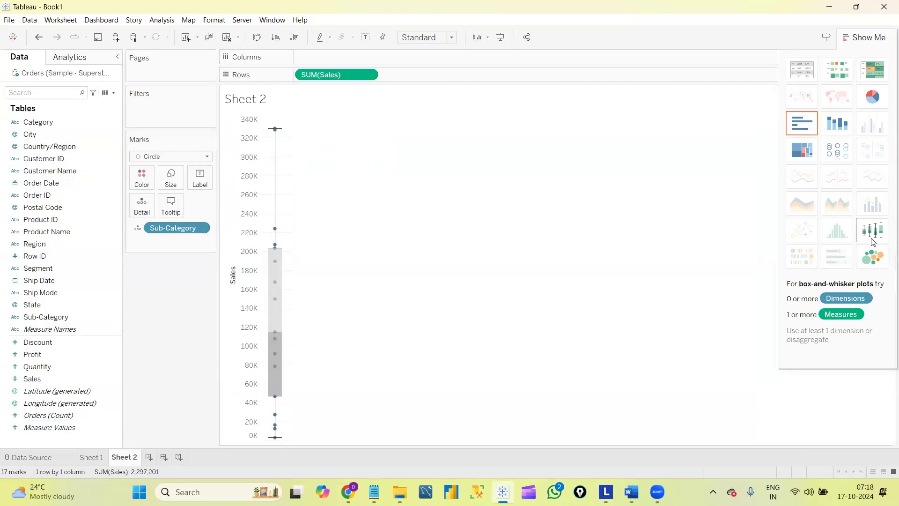
pyautogui.click(874, 101)
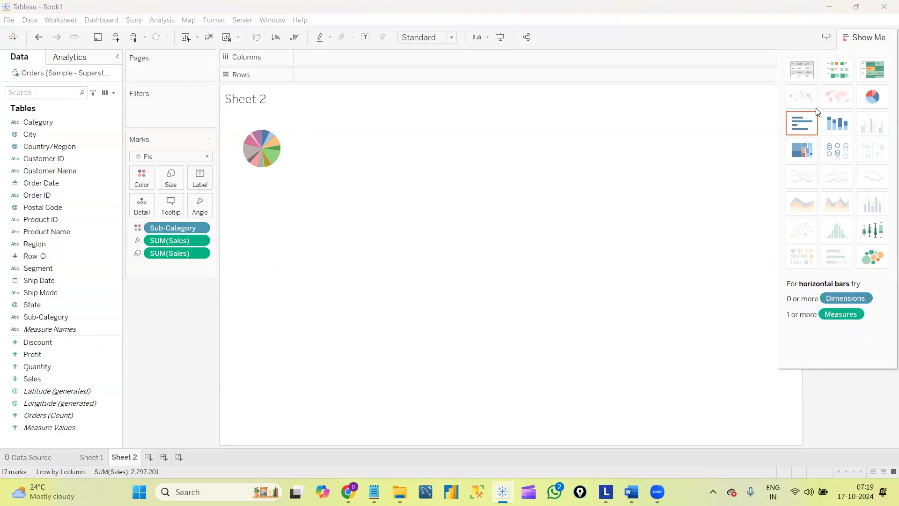
# Show Sales by Sub-Category as horizontal bars, hide the chart suggestions and sort the bars in descending order of Sales.
pyautogui.click(799, 127)
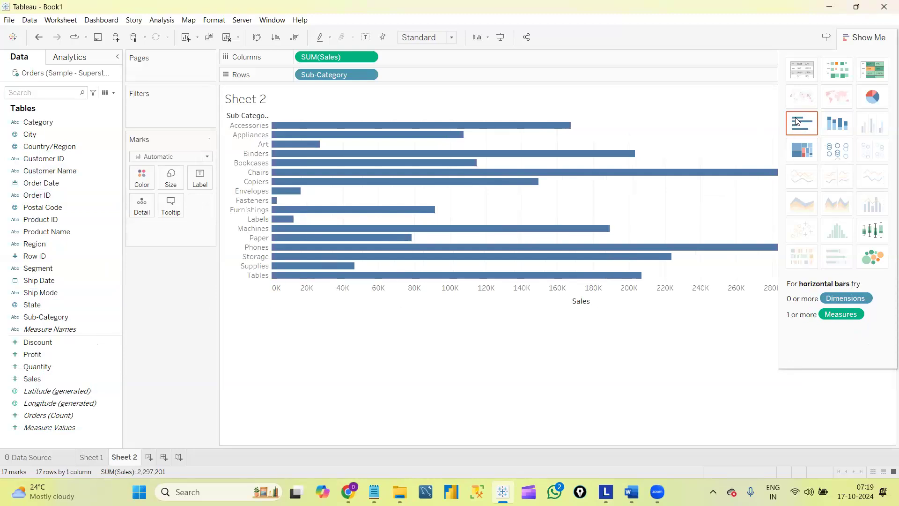
pyautogui.click(864, 37)
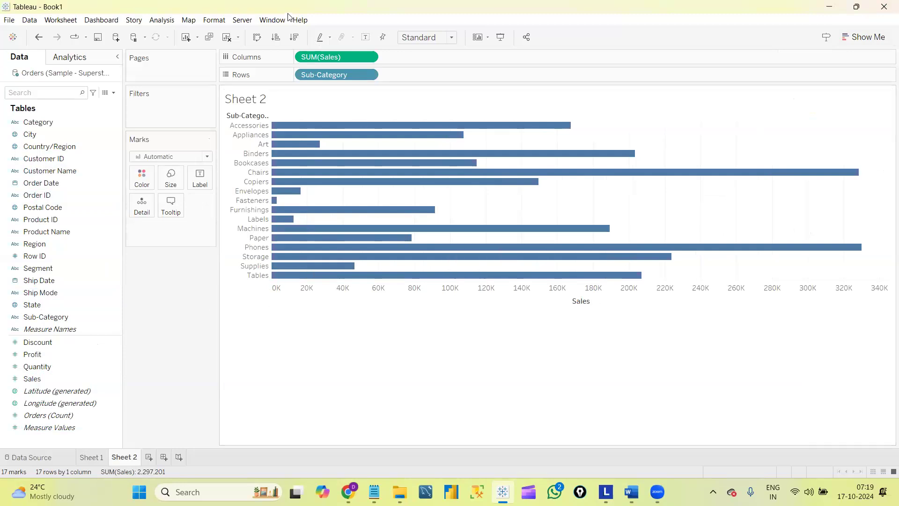
pyautogui.click(295, 37)
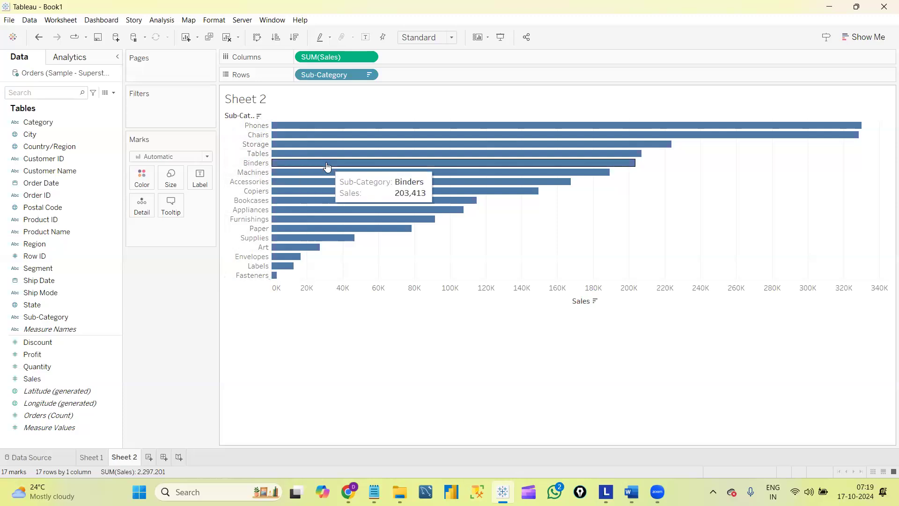
pyautogui.moveTo(349, 127)
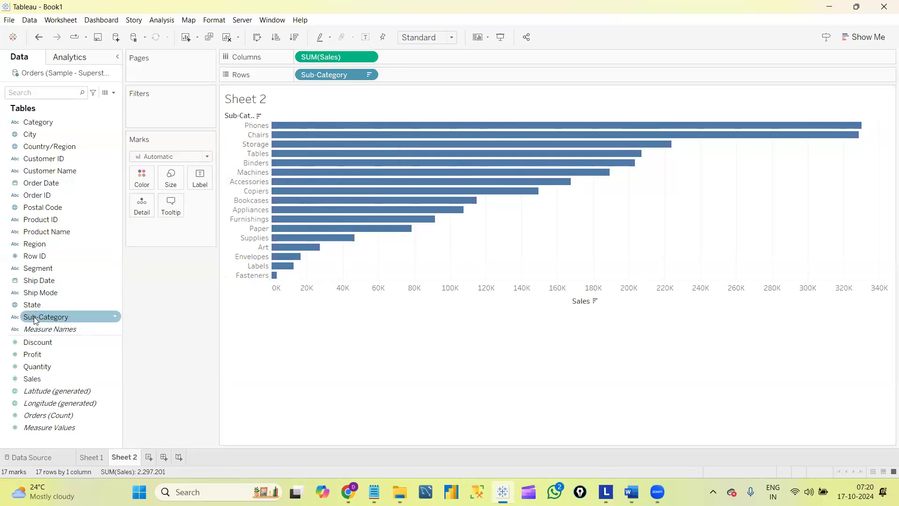
# Start a filter on Sub-Category and review its General, Wildcard, Condition and Top options.
pyautogui.moveTo(50, 318); pyautogui.dragTo(243, 386)
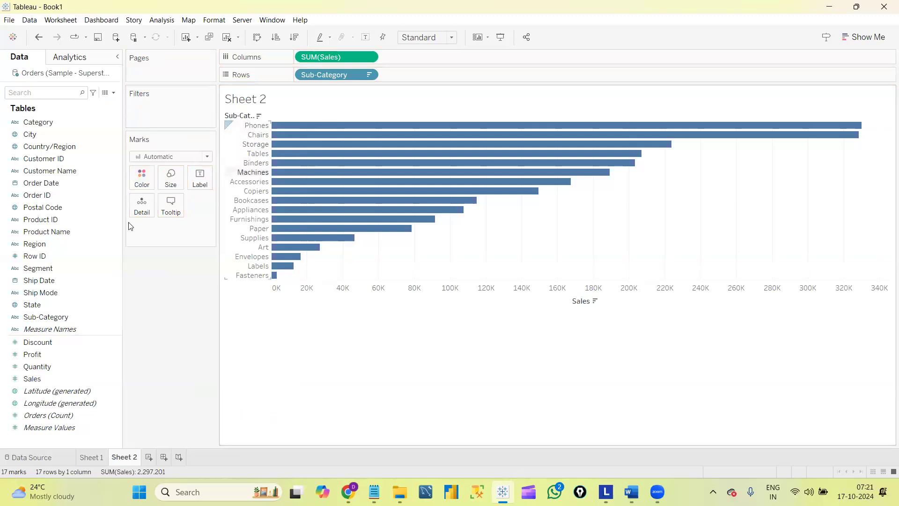
pyautogui.moveTo(40, 316); pyautogui.dragTo(151, 103)
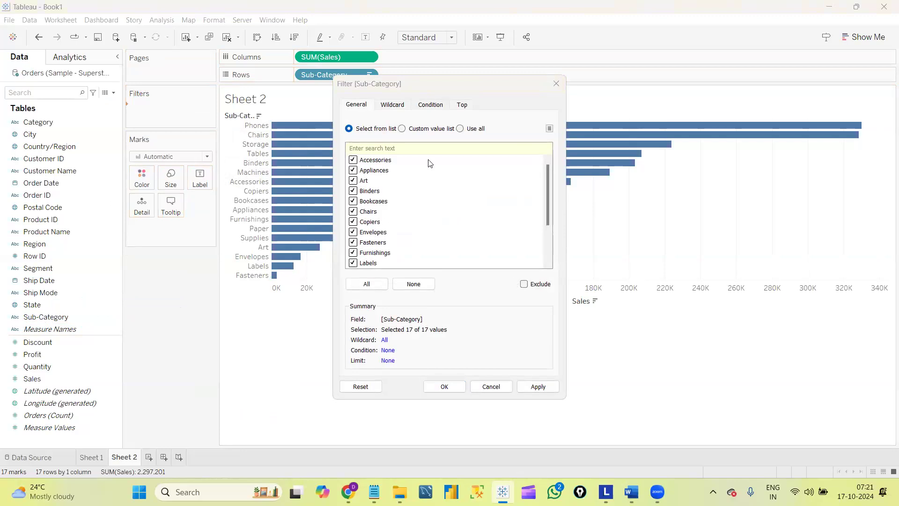
pyautogui.click(397, 106)
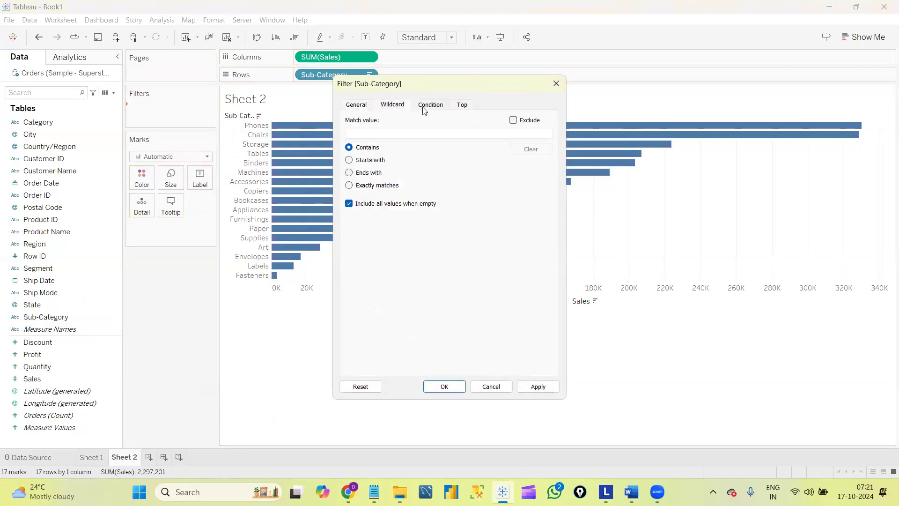
pyautogui.click(423, 107)
pyautogui.click(465, 107)
pyautogui.click(362, 106)
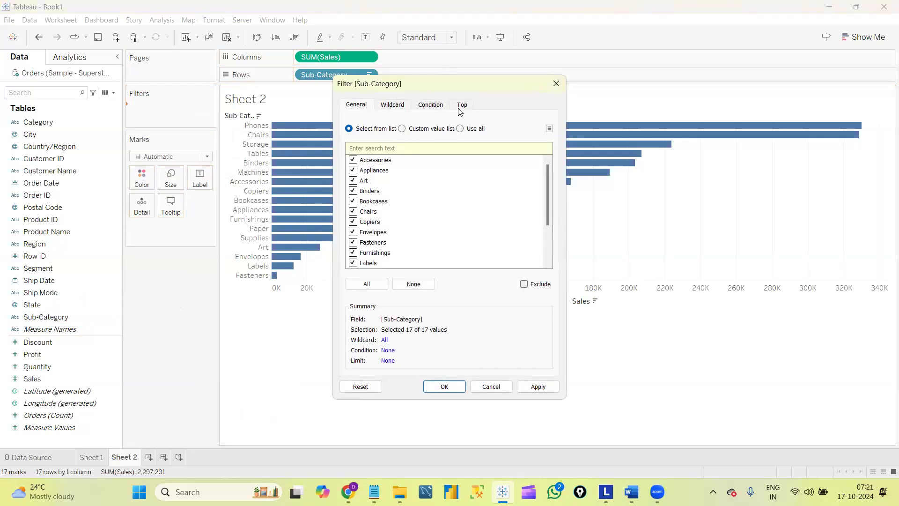
pyautogui.click(397, 103)
pyautogui.click(426, 106)
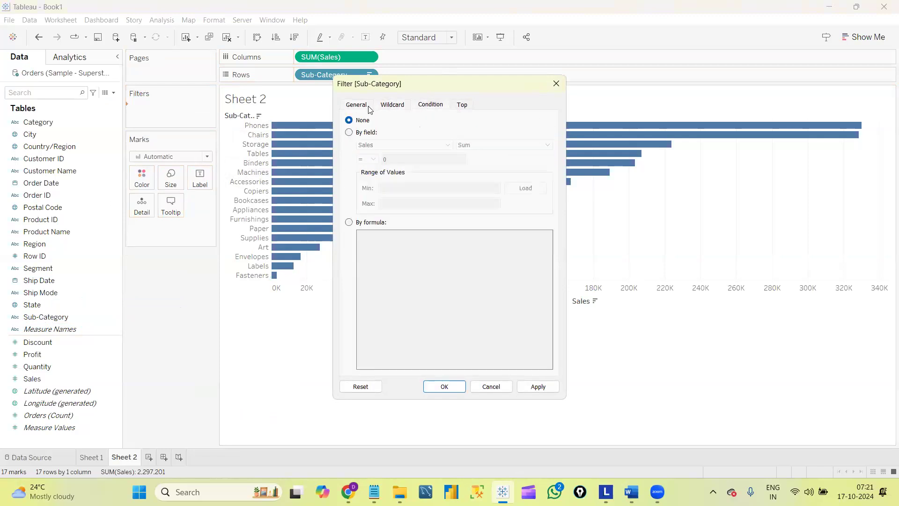
pyautogui.click(355, 107)
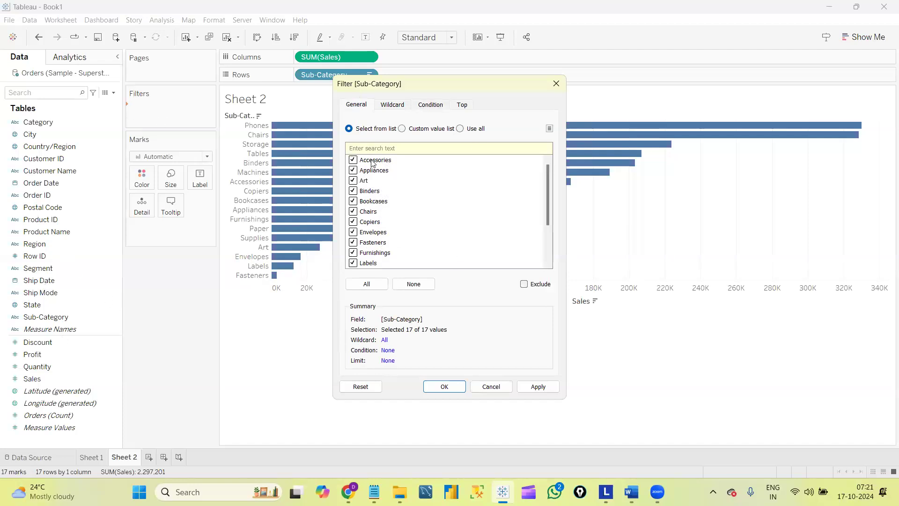
# Clear the filter's selection, select only Accessories, Appliances and Bookcases, and set the selected values to be excluded.
pyautogui.scroll(-2, 547, 190)
pyautogui.scroll(2, 547, 192)
pyautogui.click(413, 284)
pyautogui.click(353, 159)
pyautogui.click(353, 170)
pyautogui.click(353, 201)
pyautogui.moveTo(550, 202); pyautogui.dragTo(533, 170)
pyautogui.click(524, 284)
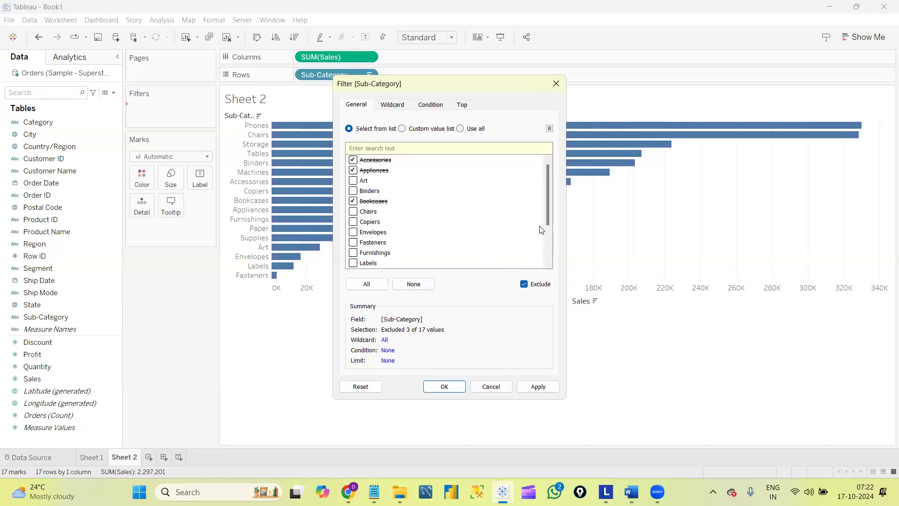
# Turn off Exclude in the Sub-Category filter and select all values again.
pyautogui.scroll(-3, 550, 230)
pyautogui.scroll(3, 552, 248)
pyautogui.click(533, 284)
pyautogui.click(381, 287)
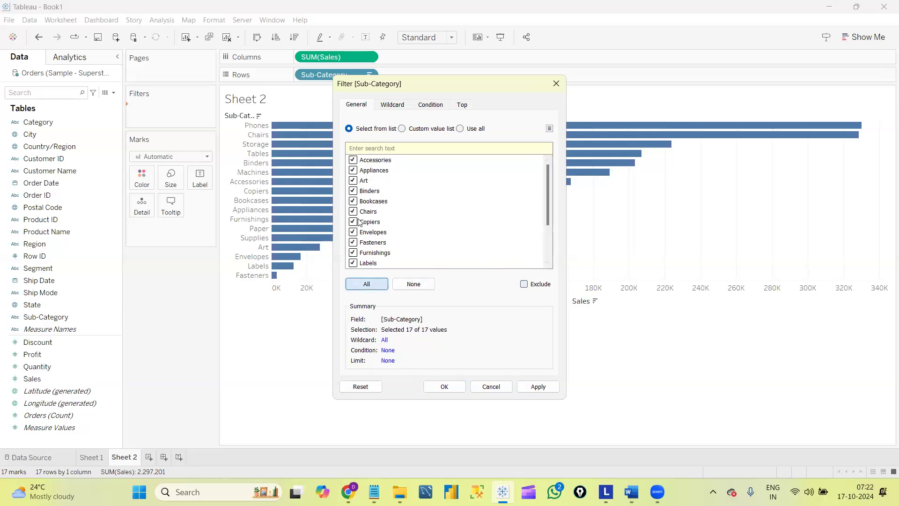
# Check the filter's value list, switch the filter to Use all, and return to Select from list.
pyautogui.moveTo(550, 189); pyautogui.dragTo(553, 260)
pyautogui.click(548, 187)
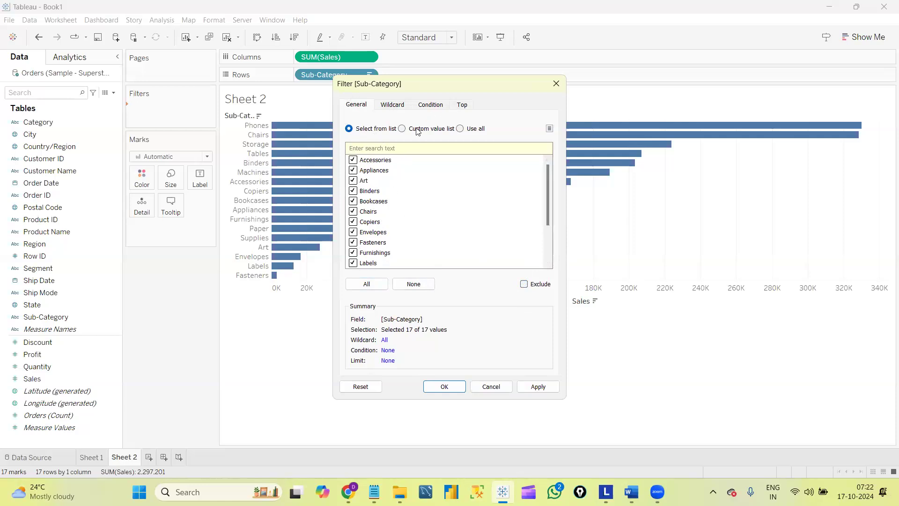
pyautogui.click(461, 130)
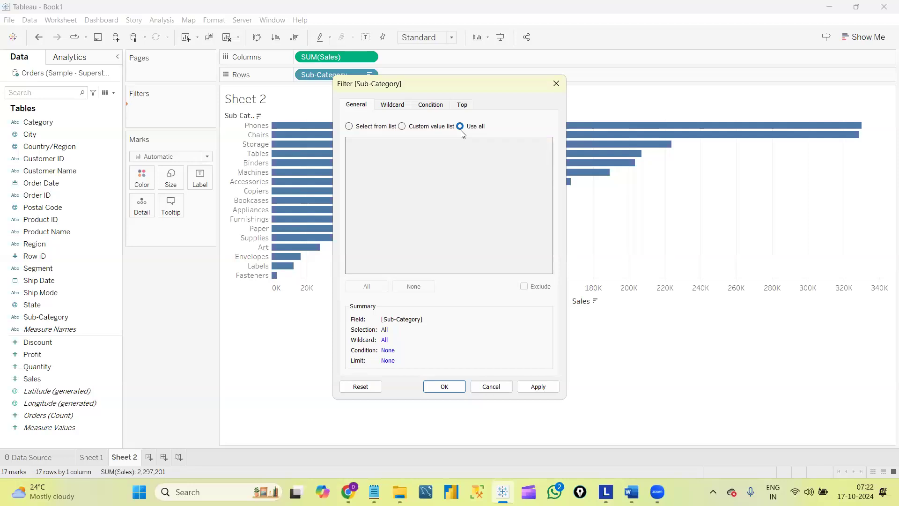
pyautogui.click(350, 127)
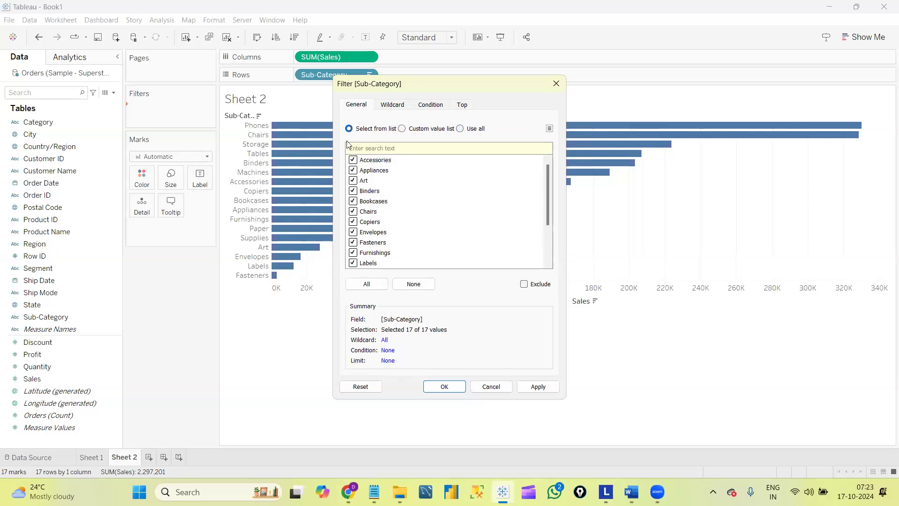
# Look through the complete list of sub-categories in the filter.
pyautogui.moveTo(549, 177); pyautogui.dragTo(553, 232)
pyautogui.moveTo(552, 149); pyautogui.dragTo(551, 154)
pyautogui.scroll(-2, 549, 204)
pyautogui.scroll(2, 549, 192)
pyautogui.moveTo(548, 190); pyautogui.dragTo(544, 229)
pyautogui.scroll(2, 550, 197)
pyautogui.moveTo(546, 170)
pyautogui.mouseDown()
pyautogui.moveTo(549, 241)
pyautogui.moveTo(545, 160)
pyautogui.mouseUp()
pyautogui.scroll(-2, 548, 197)
pyautogui.scroll(2, 548, 197)
# Select every sub-category in the filter list, review the list, and set the filter to Use all.
pyautogui.click(374, 287)
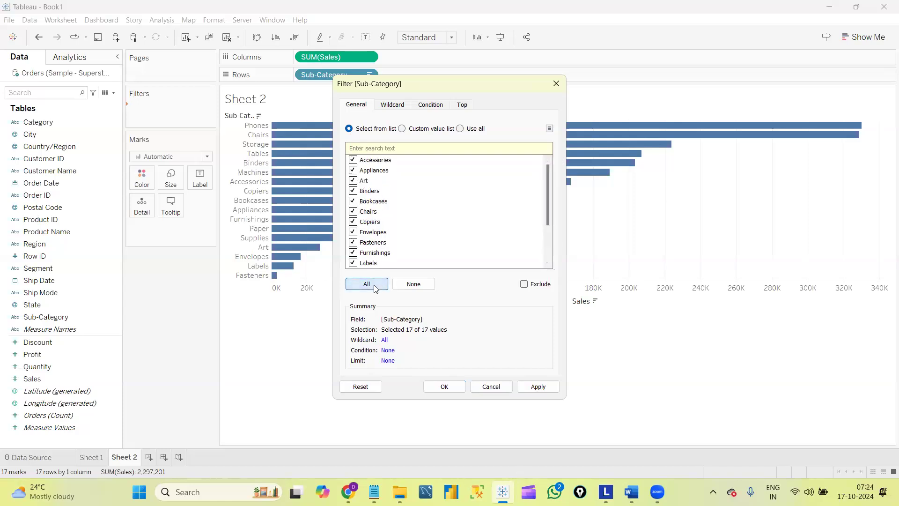
pyautogui.scroll(-2, 555, 211)
pyautogui.scroll(-1, 557, 214)
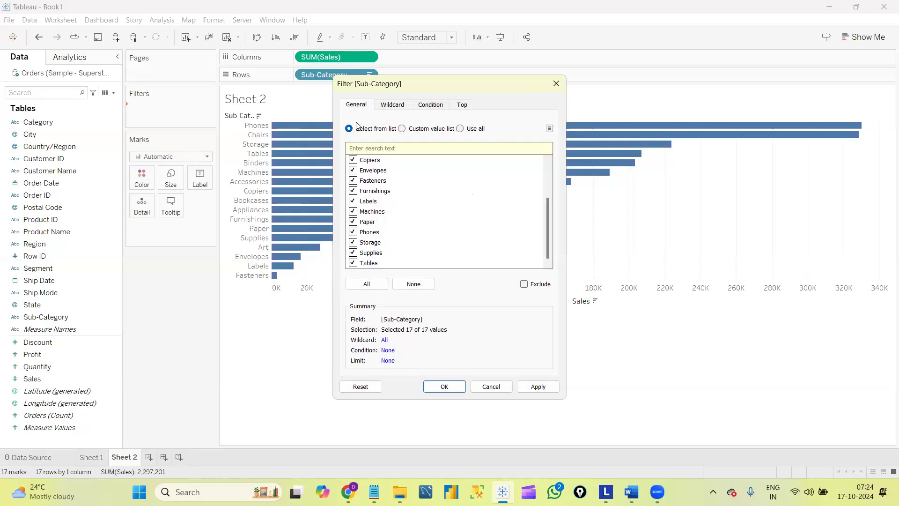
pyautogui.click(460, 129)
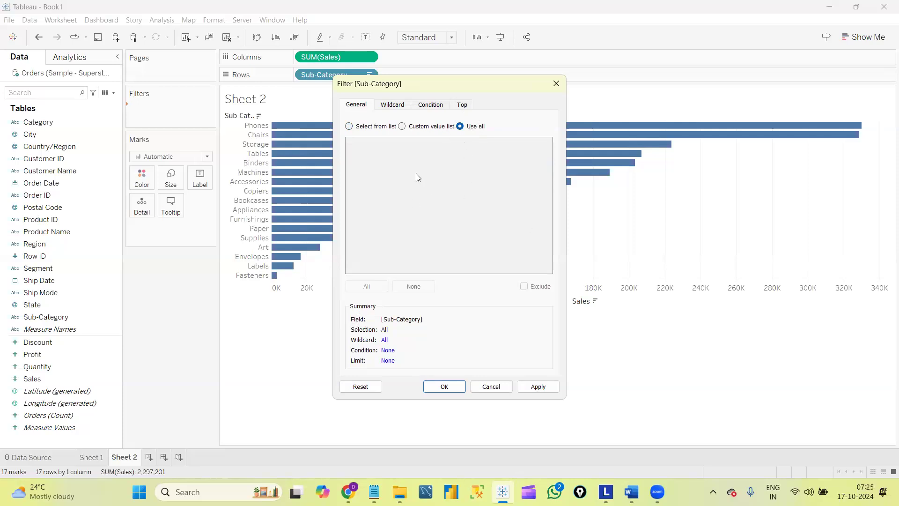
# Set the Sub-Category filter to Select from list and apply a wildcard match for values starting with "A".
pyautogui.click(349, 126)
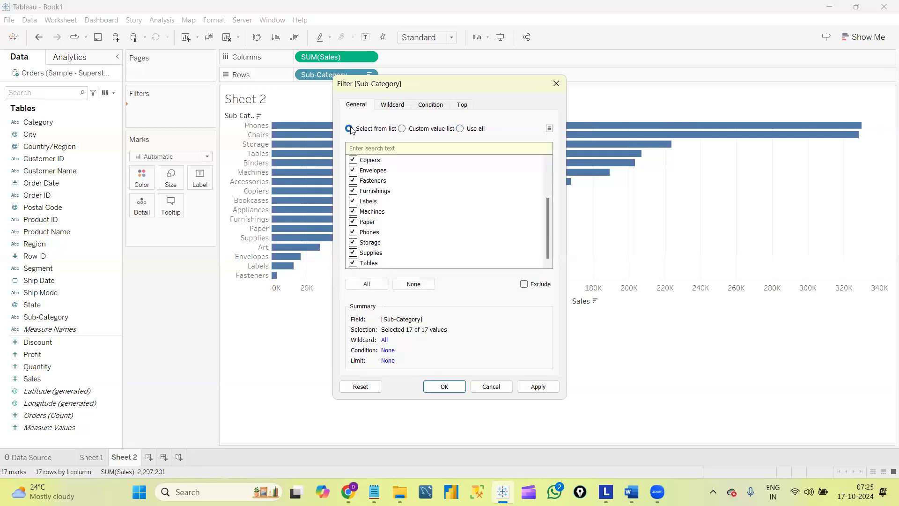
pyautogui.click(394, 105)
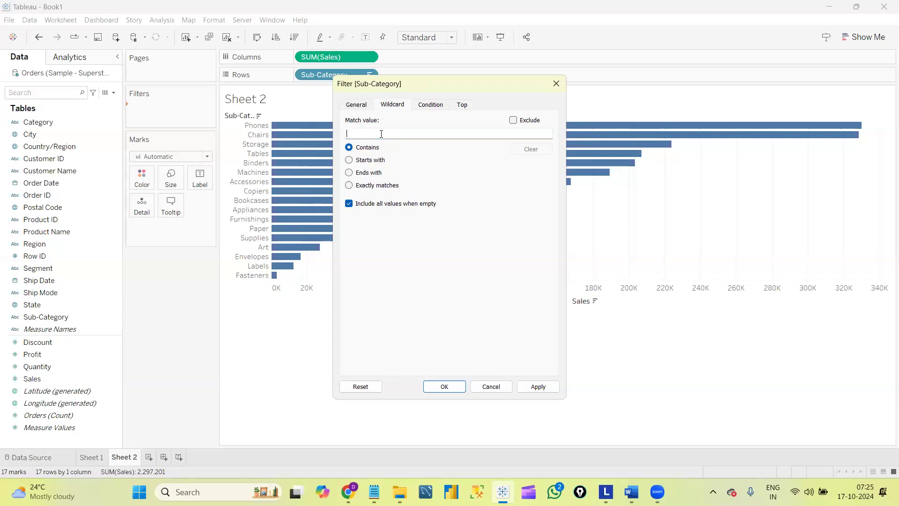
pyautogui.click(349, 160)
pyautogui.write('A')
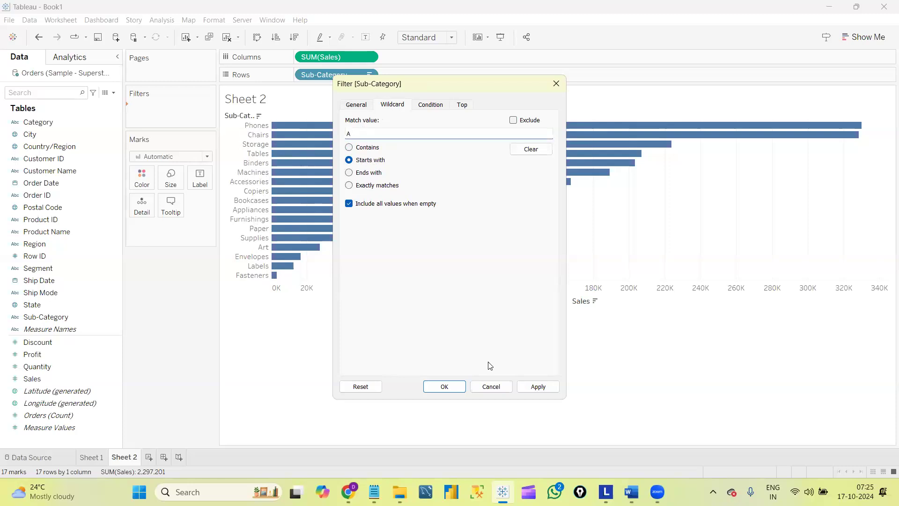
pyautogui.click(532, 387)
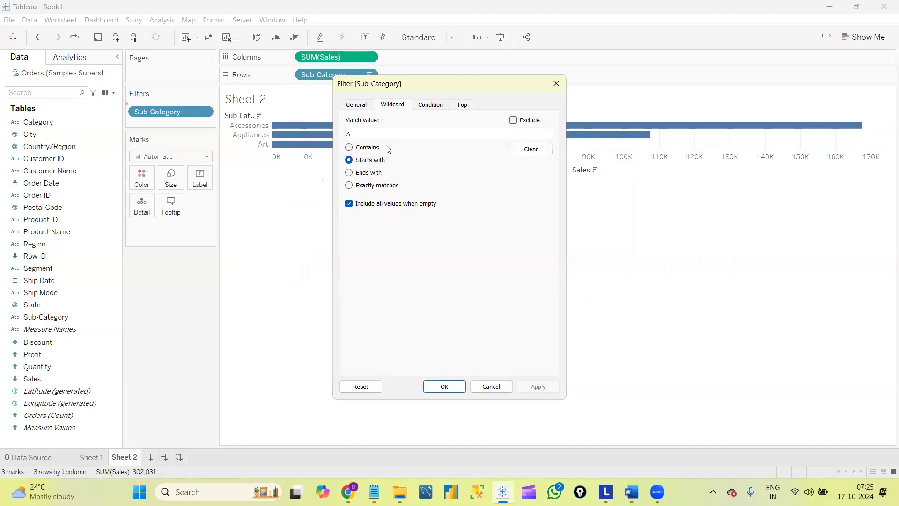
# Set the Sub-Category filter's condition to By field, using the sum of Sales with the > operator.
pyautogui.click(427, 107)
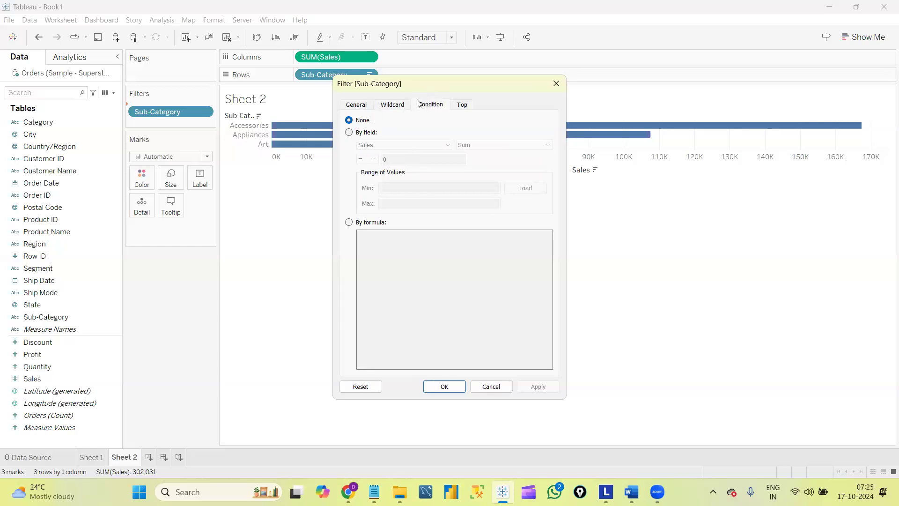
pyautogui.click(349, 133)
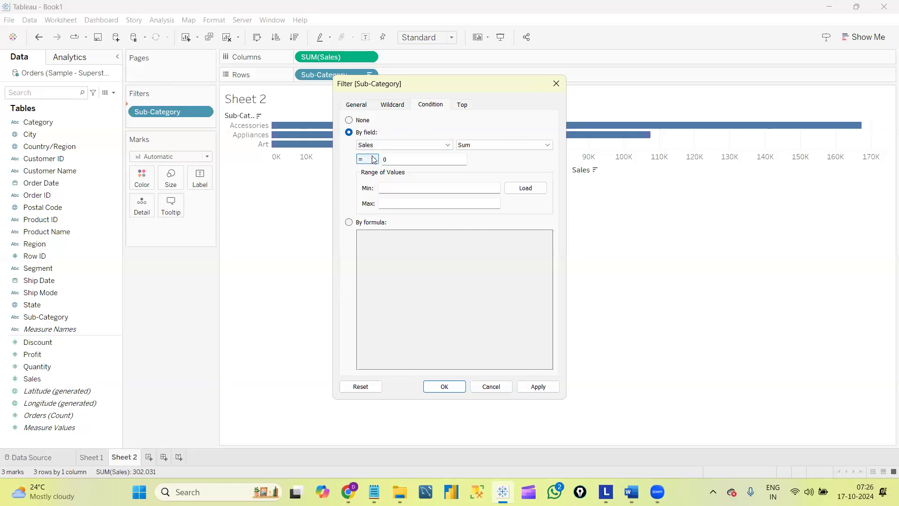
pyautogui.click(400, 148)
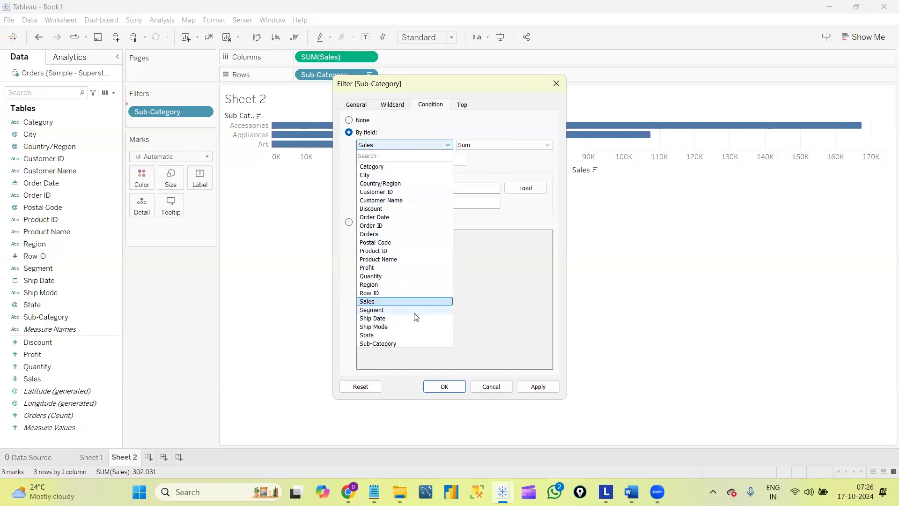
pyautogui.click(448, 145)
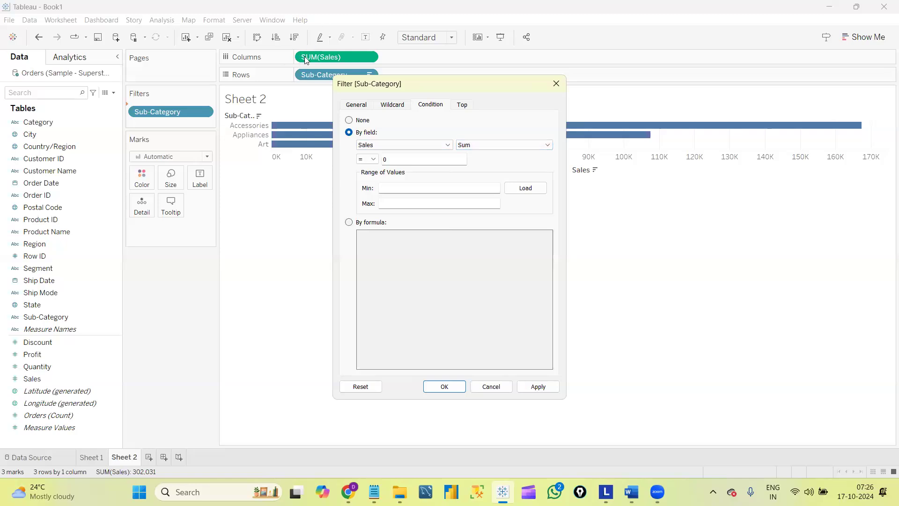
pyautogui.click(374, 160)
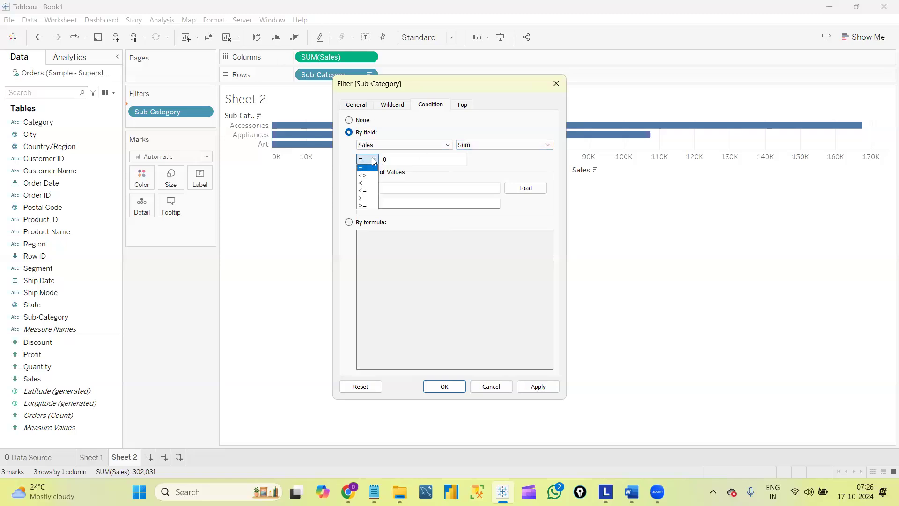
pyautogui.click(373, 199)
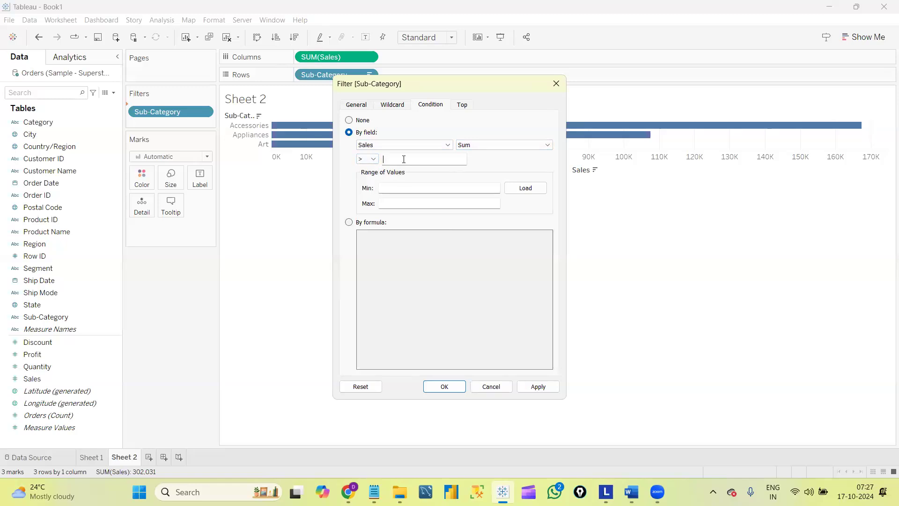
# Enter 120000 as the condition's Sales threshold and confirm the filter.
pyautogui.press('Tab')
pyautogui.moveTo(449, 90); pyautogui.dragTo(473, 99)
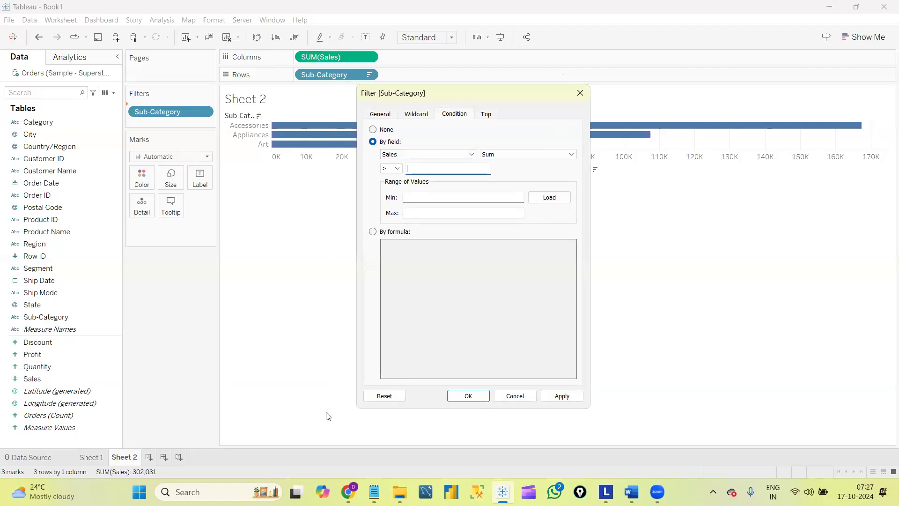
pyautogui.write('0')
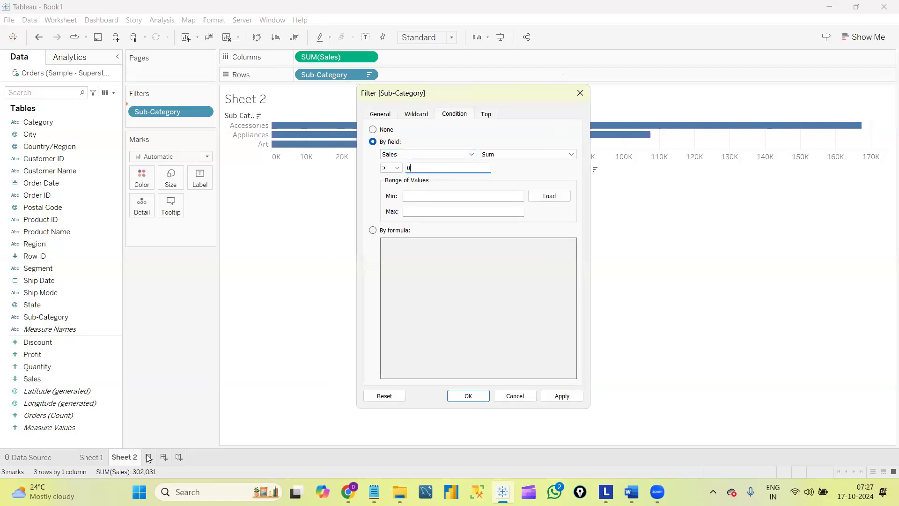
pyautogui.click(230, 327)
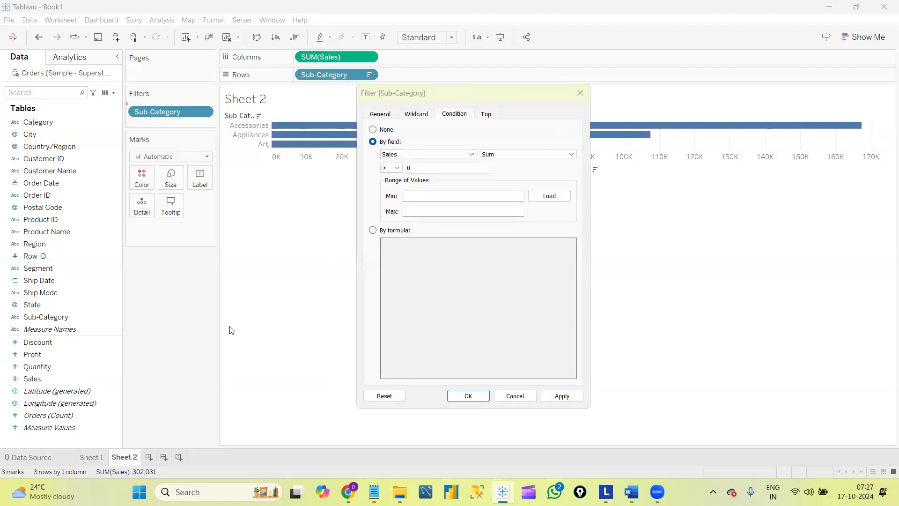
pyautogui.click(418, 170)
pyautogui.write('120000')
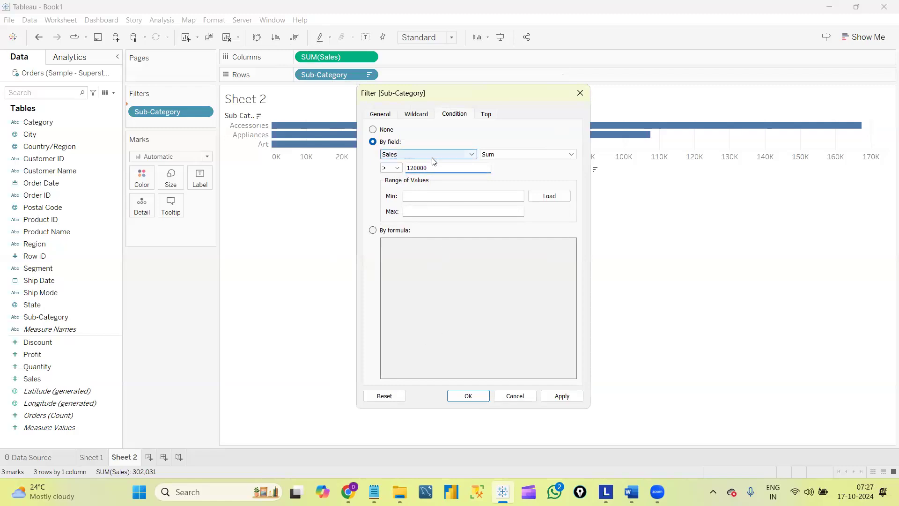
pyautogui.moveTo(430, 167); pyautogui.dragTo(402, 167)
pyautogui.click(484, 396)
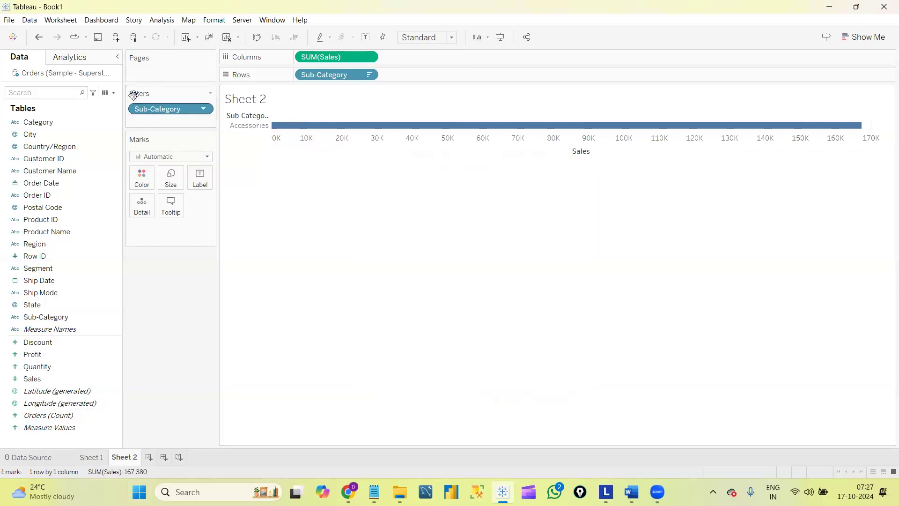
# Edit the Sub-Category filter to clear its wildcard match value, keep the Sales condition, and confirm.
pyautogui.click(204, 109)
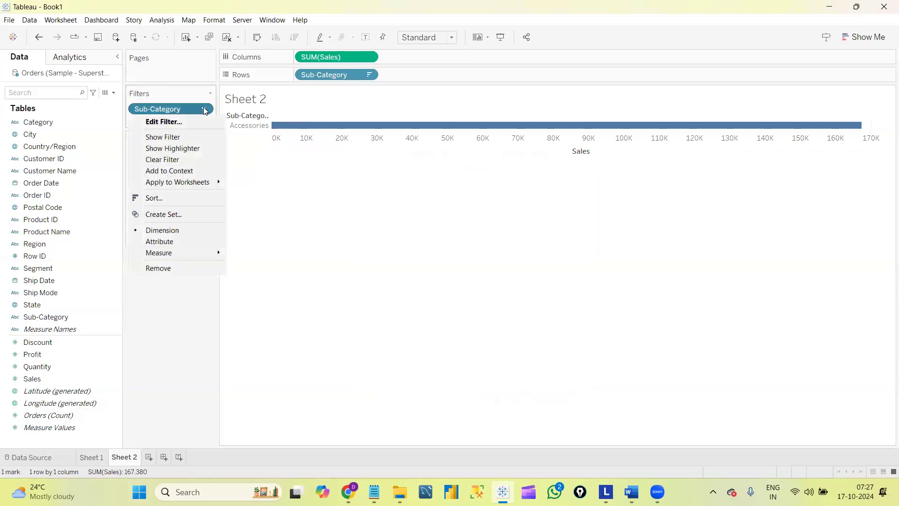
pyautogui.click(182, 123)
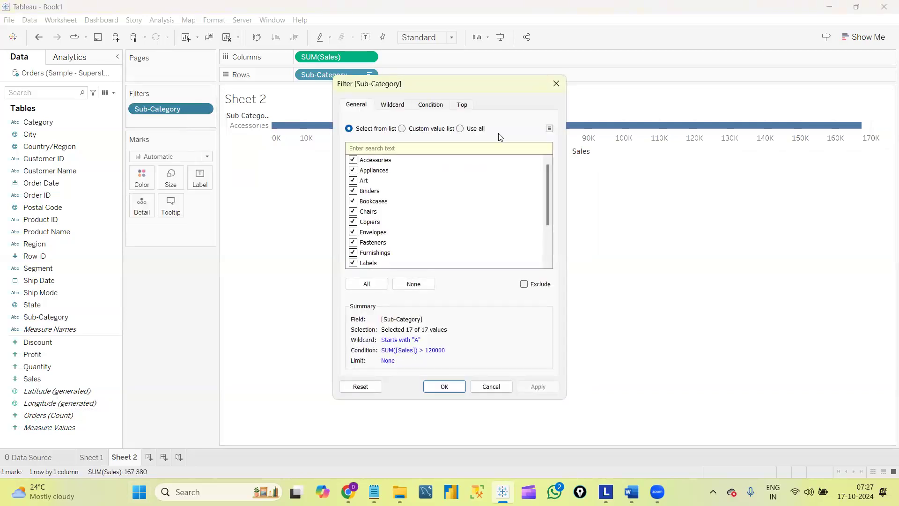
pyautogui.click(398, 109)
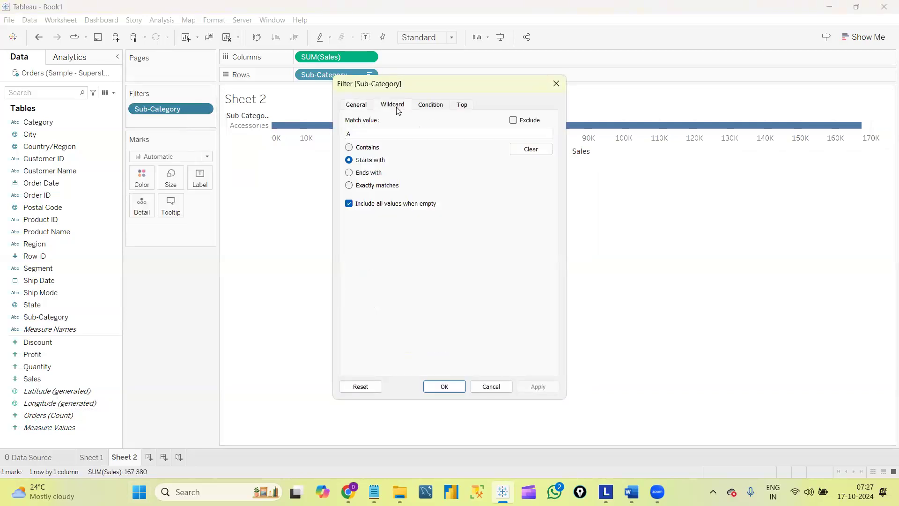
pyautogui.moveTo(423, 89); pyautogui.dragTo(455, 89)
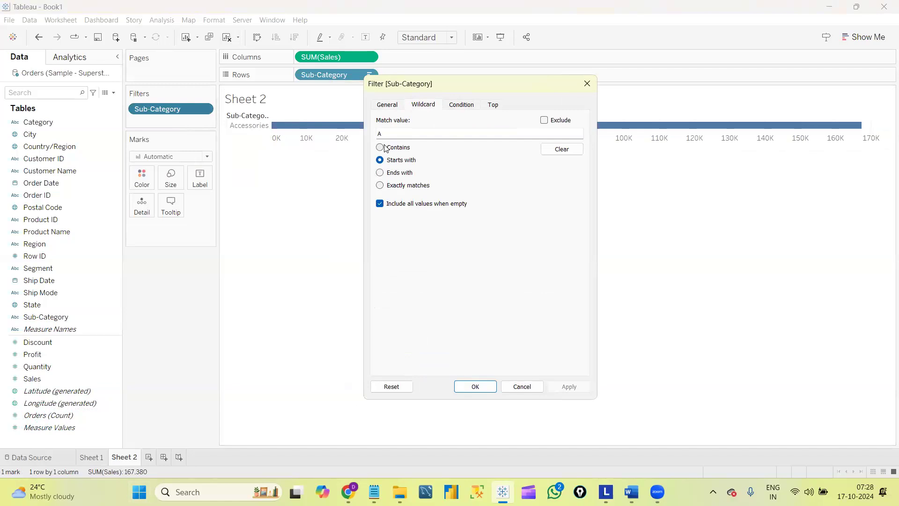
pyautogui.click(564, 150)
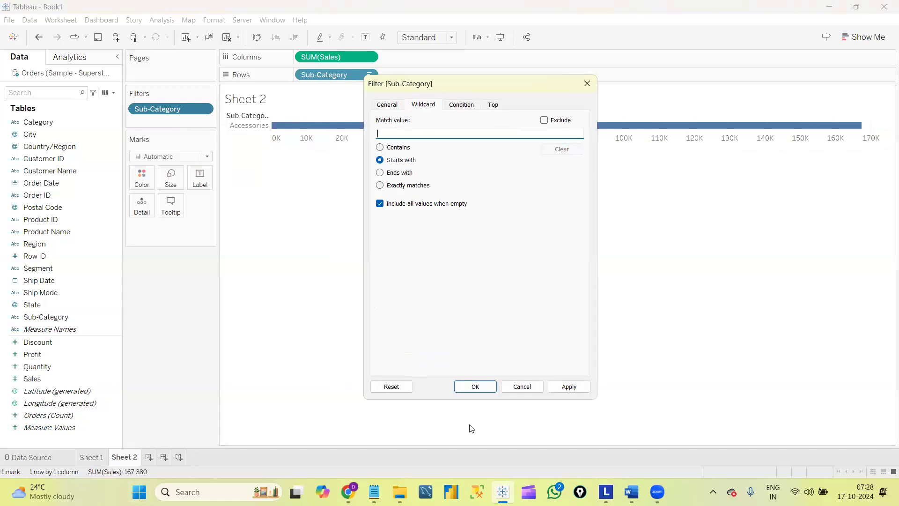
pyautogui.click(463, 106)
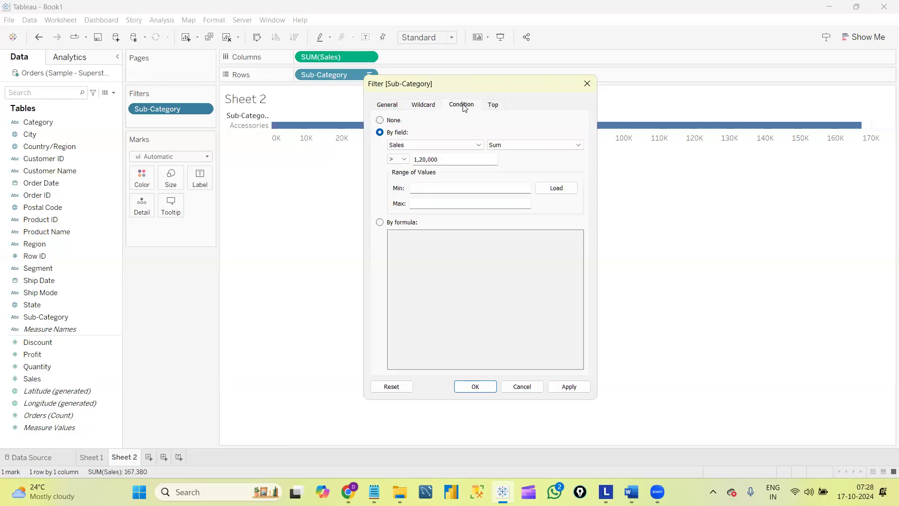
pyautogui.click(474, 387)
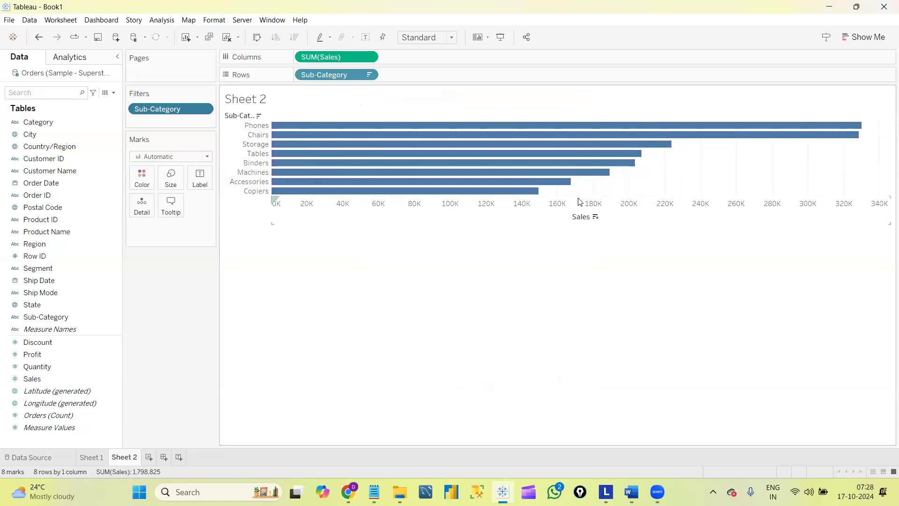
# Try the By formula condition in the Sub-Category filter, return to By field, reset the dialog and cancel it.
pyautogui.click(205, 110)
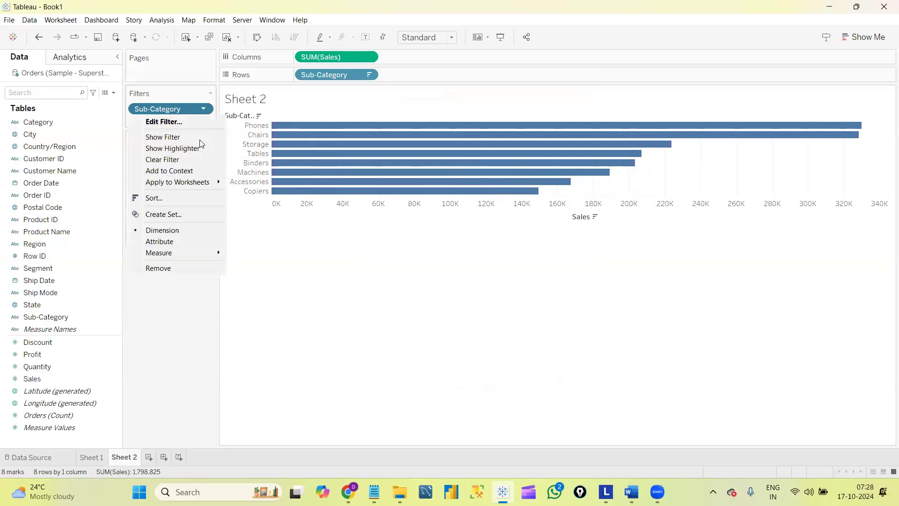
pyautogui.click(176, 125)
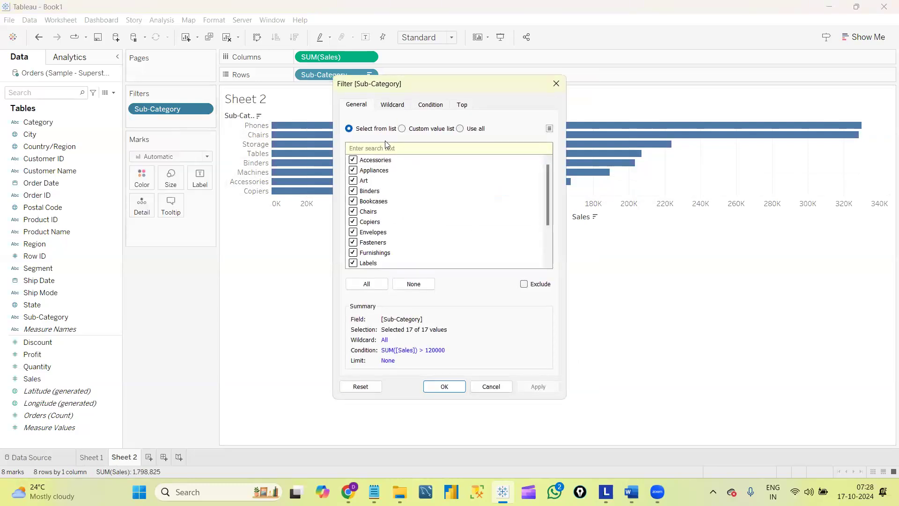
pyautogui.click(430, 104)
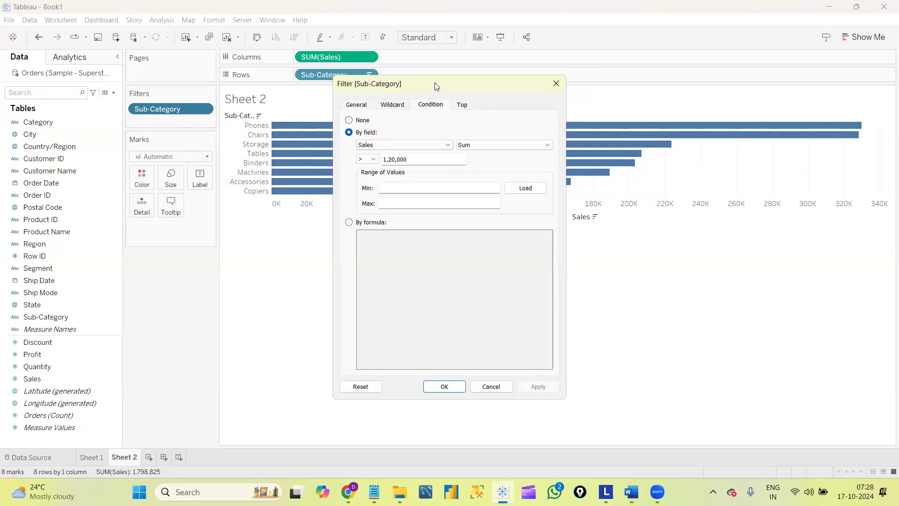
pyautogui.click(349, 222)
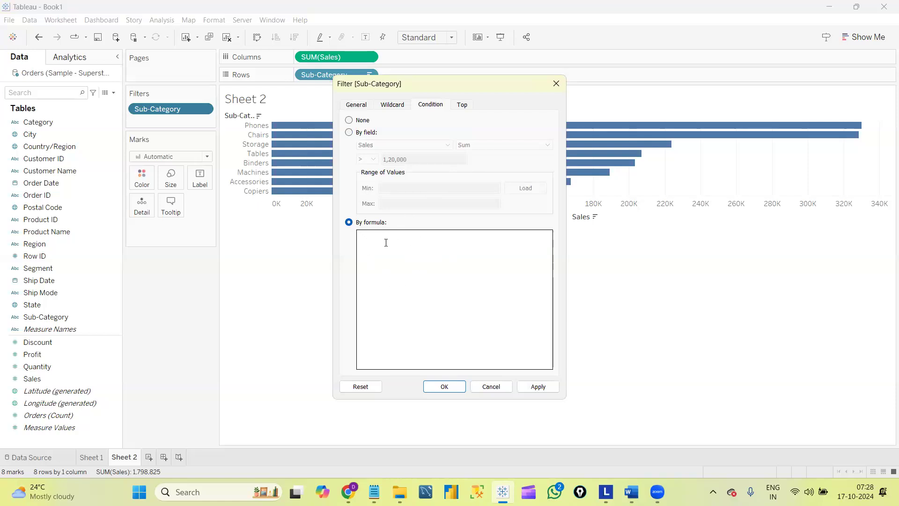
pyautogui.click(349, 132)
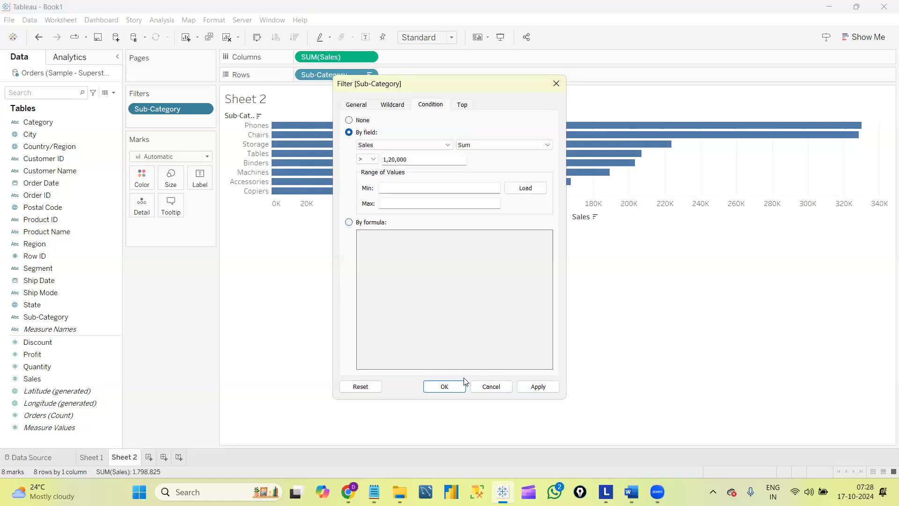
pyautogui.click(372, 388)
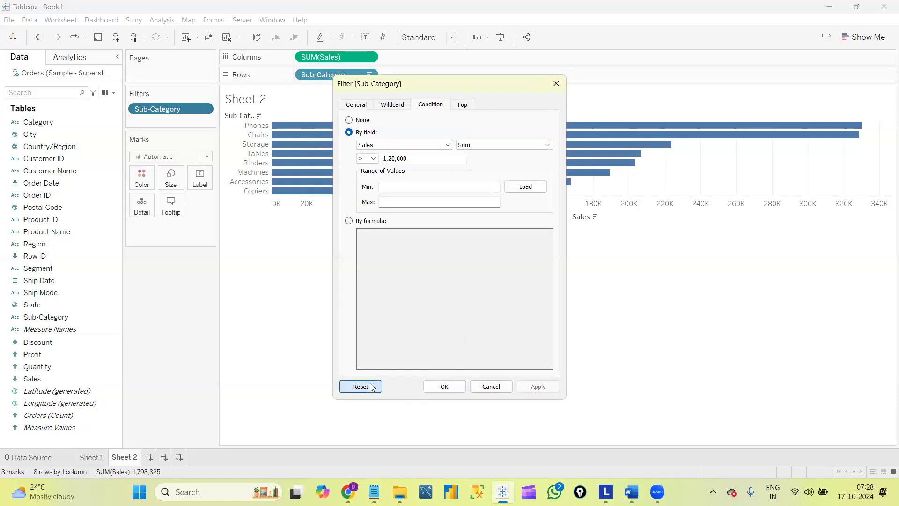
pyautogui.click(494, 387)
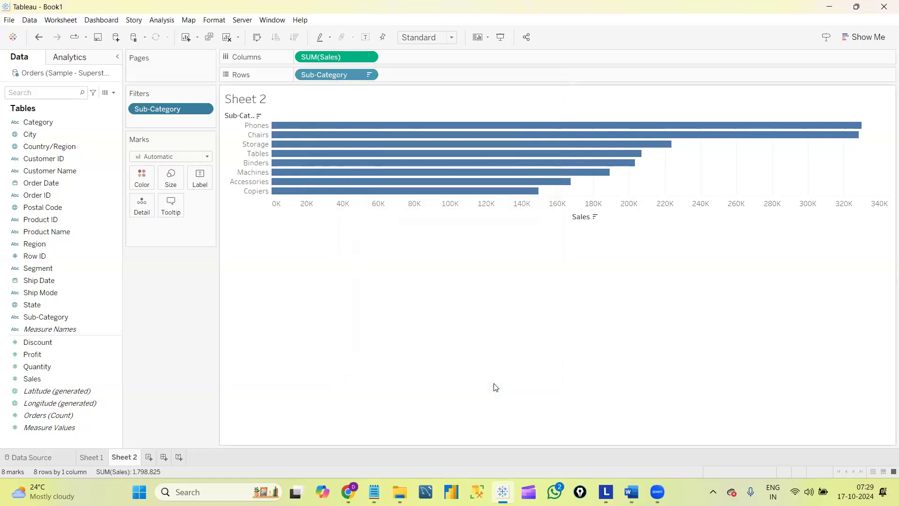
# Remove the existing Sub-Category filter and add Sub-Category as a new filter.
pyautogui.moveTo(162, 107); pyautogui.dragTo(333, 429)
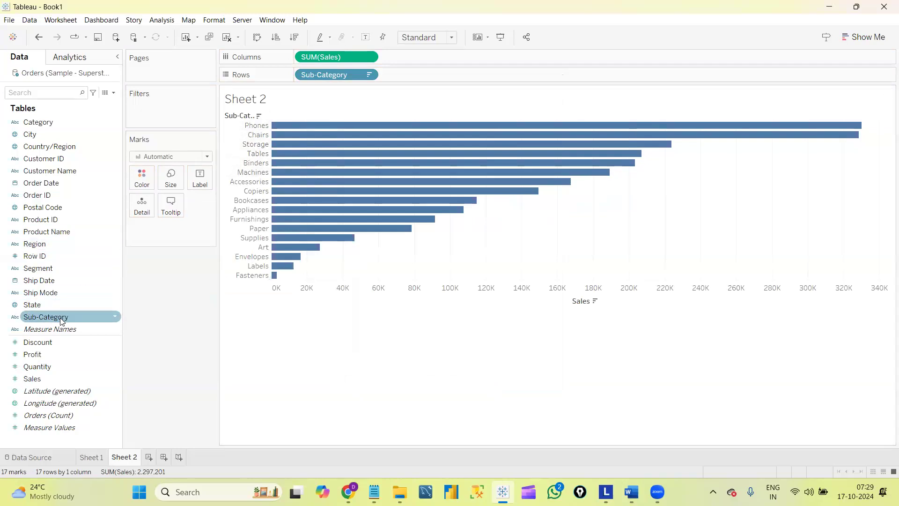
pyautogui.moveTo(61, 318); pyautogui.dragTo(169, 100)
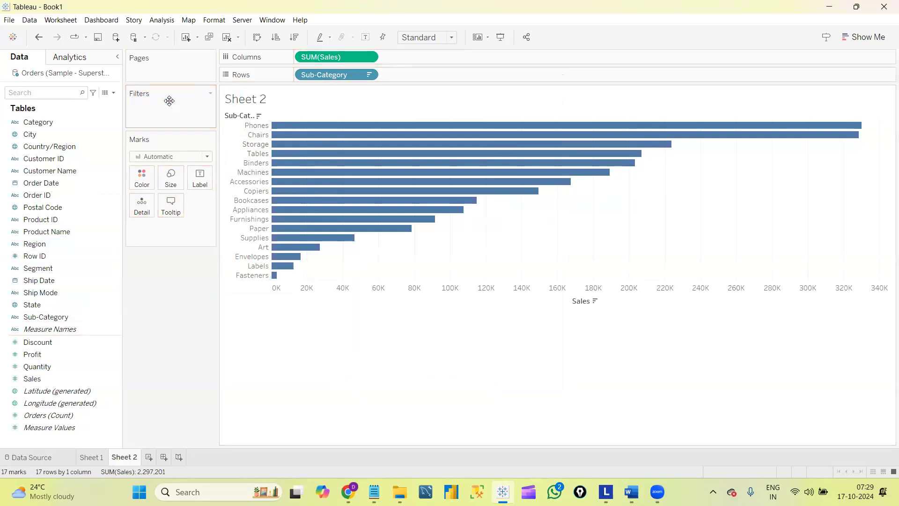
pyautogui.moveTo(50, 317); pyautogui.dragTo(147, 107)
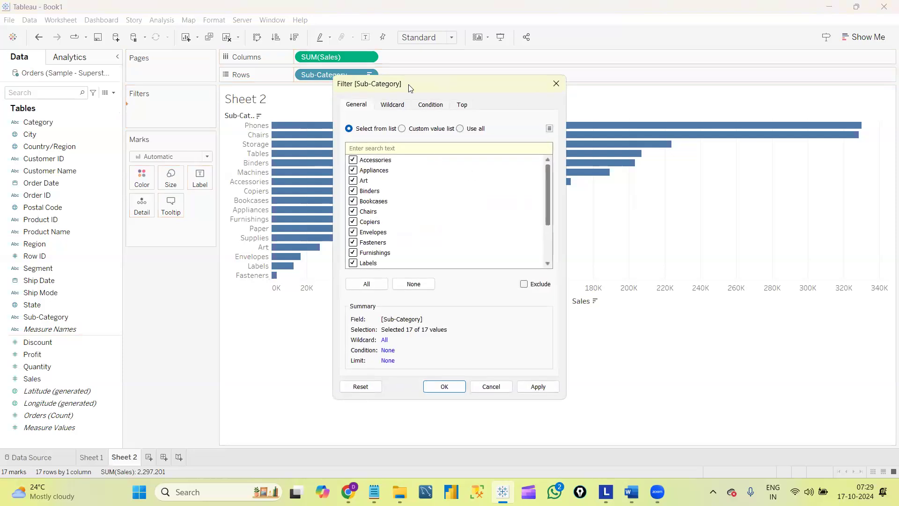
# Limit the Sub-Category filter by field to the top 10 by sum of Sales.
pyautogui.click(460, 107)
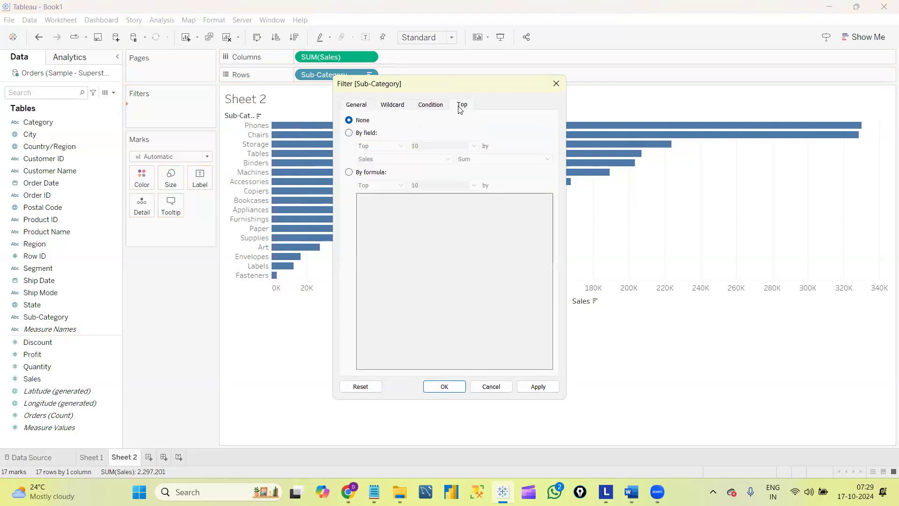
pyautogui.click(349, 134)
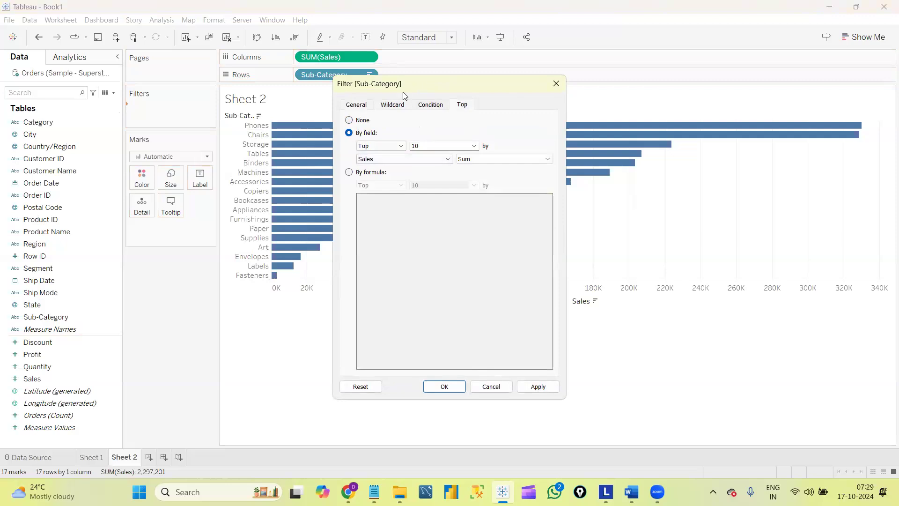
pyautogui.moveTo(404, 92); pyautogui.dragTo(83, 154)
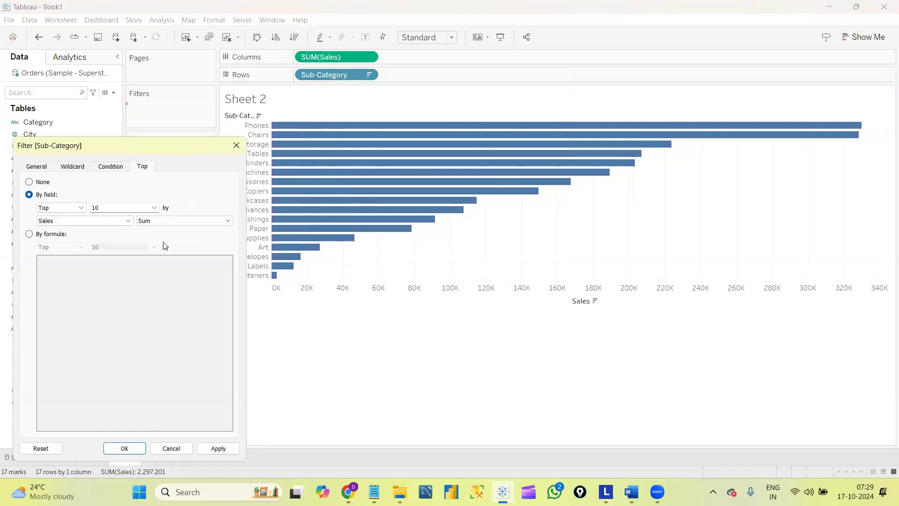
pyautogui.moveTo(148, 148); pyautogui.dragTo(246, 110)
pyautogui.moveTo(272, 111); pyautogui.dragTo(499, 323)
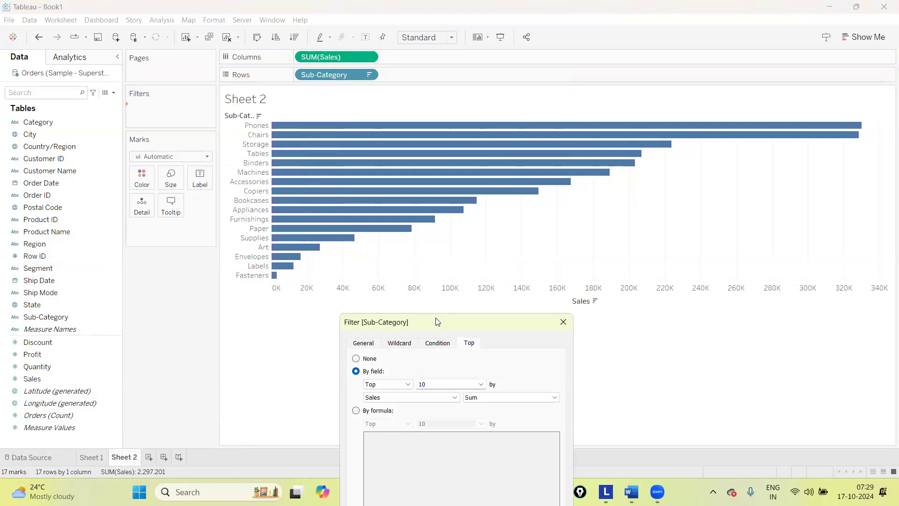
pyautogui.moveTo(437, 321); pyautogui.dragTo(381, 123)
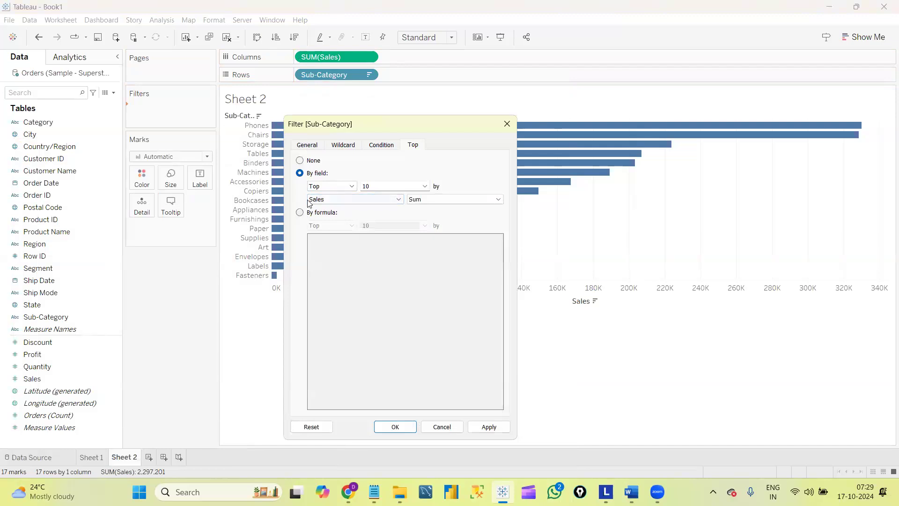
# Try Profit as the ranking field of the top limit and switch it back to Sales.
pyautogui.click(385, 200)
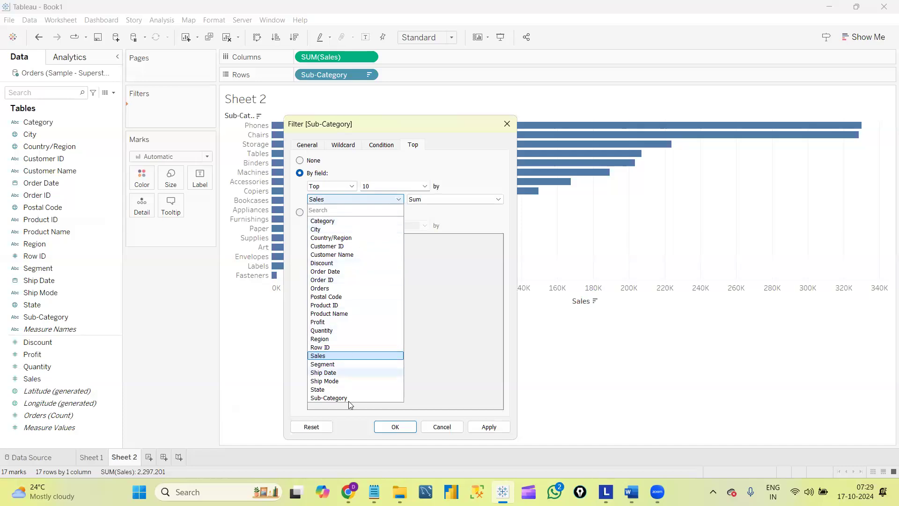
pyautogui.click(327, 321)
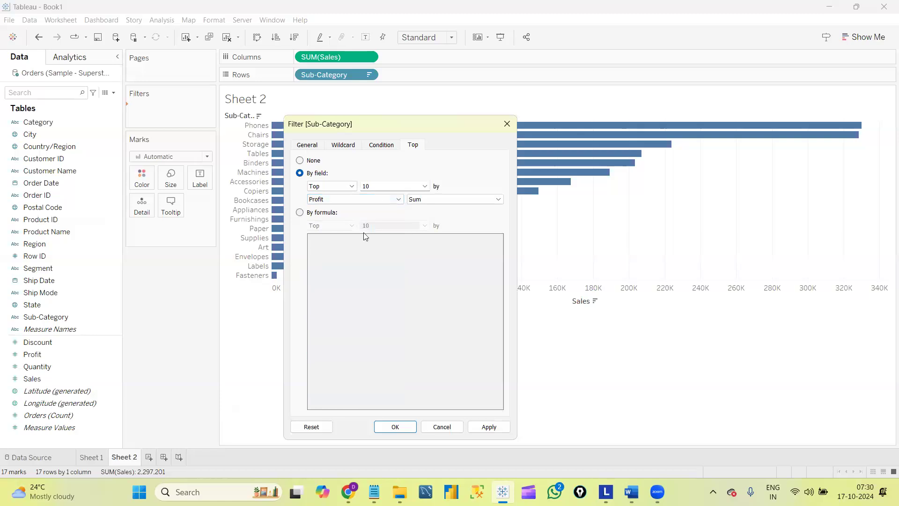
pyautogui.click(387, 202)
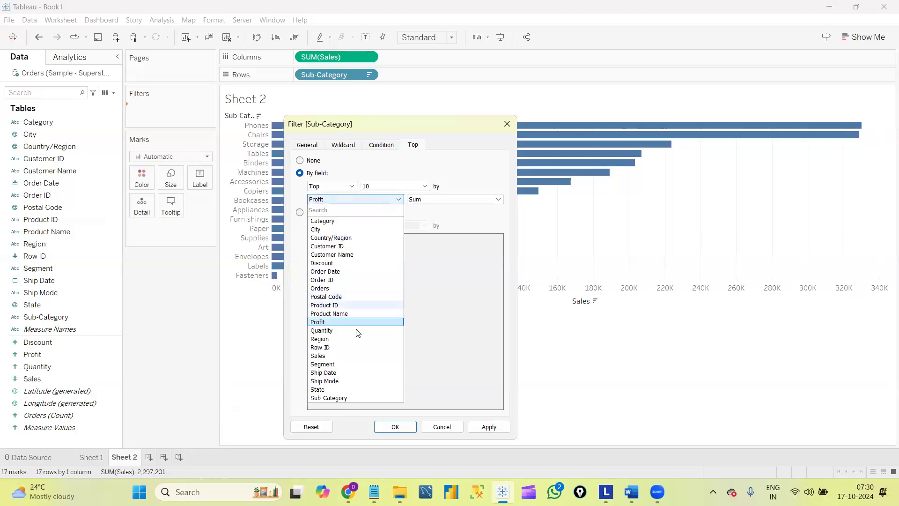
pyautogui.click(316, 356)
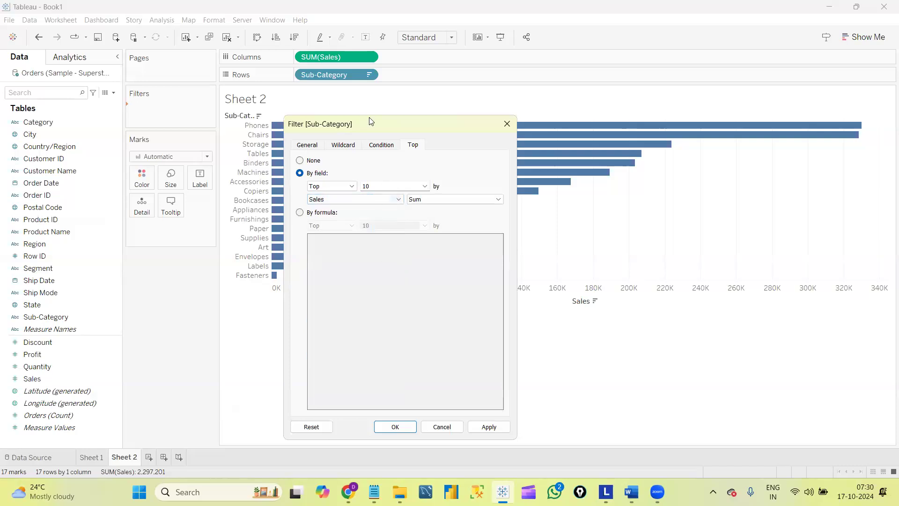
# Try Bottom as the ranking direction of the Sub-Category limit and switch it back to Top.
pyautogui.moveTo(370, 120); pyautogui.dragTo(565, 105)
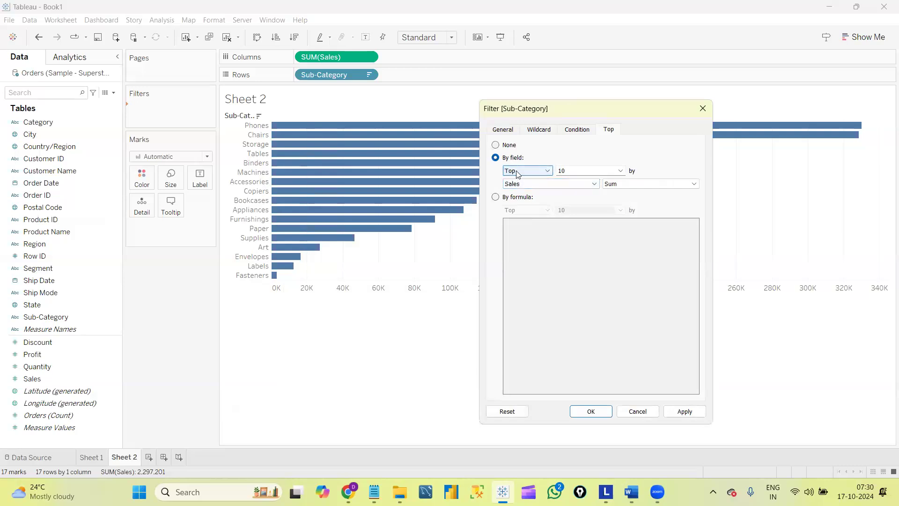
pyautogui.click(541, 172)
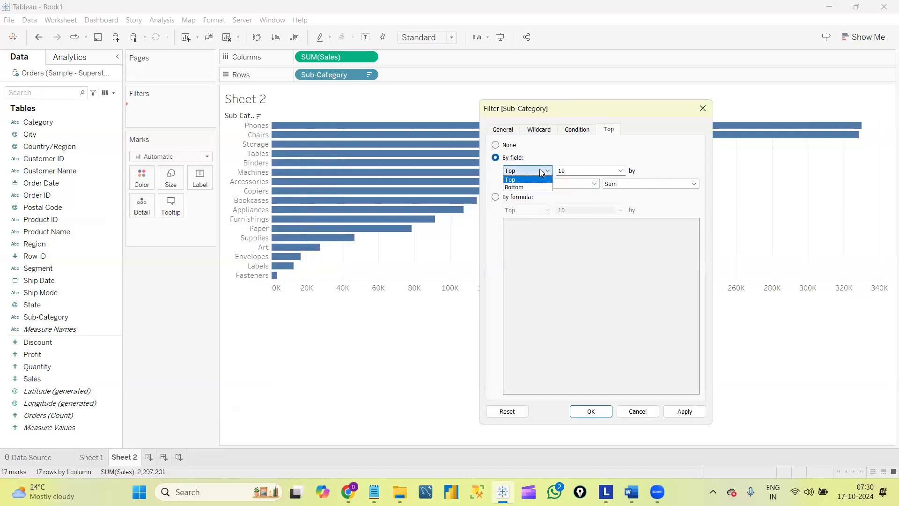
pyautogui.click(529, 188)
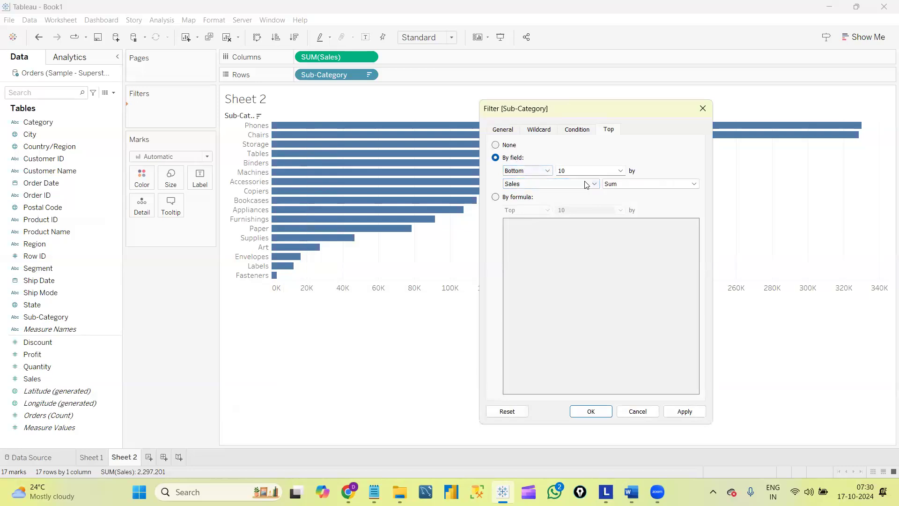
pyautogui.click(545, 172)
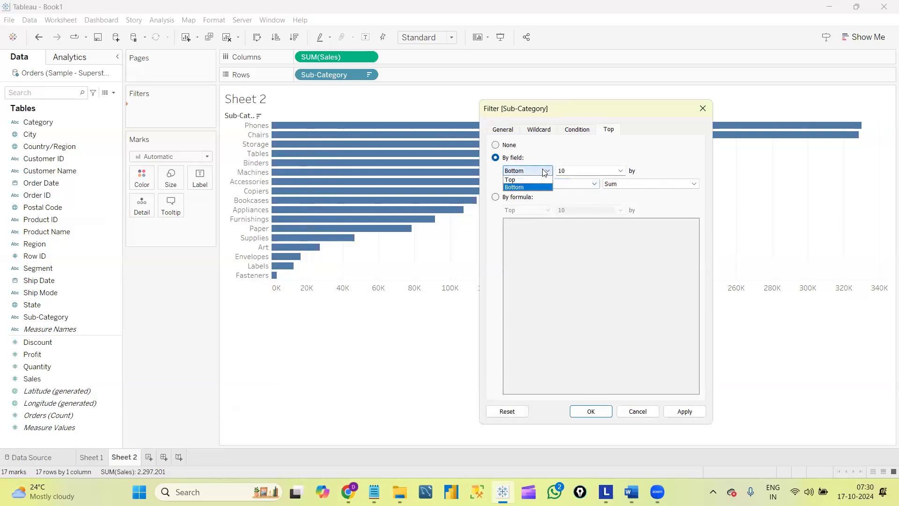
pyautogui.click(529, 180)
# Set the top limit to 5 sub-categories by Sales and confirm the filter.
pyautogui.click(581, 171)
pyautogui.press('BackSpace')
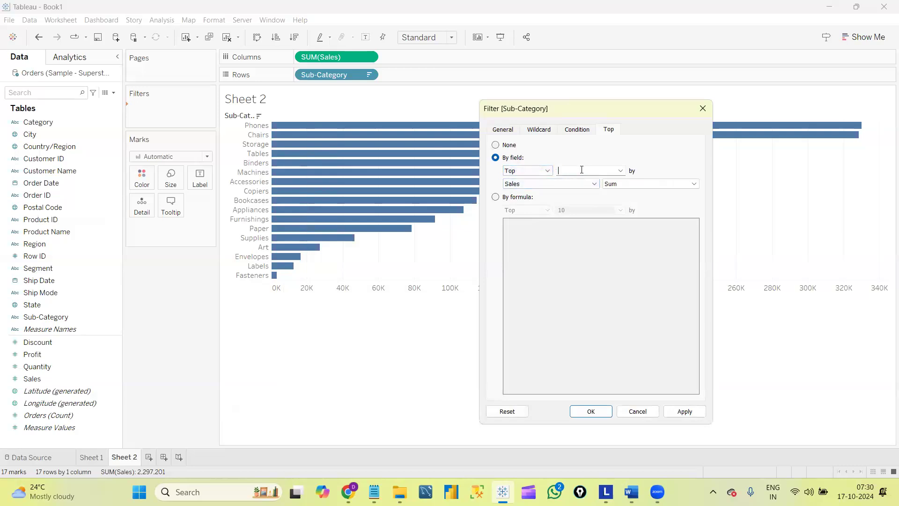
pyautogui.write('5')
pyautogui.click(602, 415)
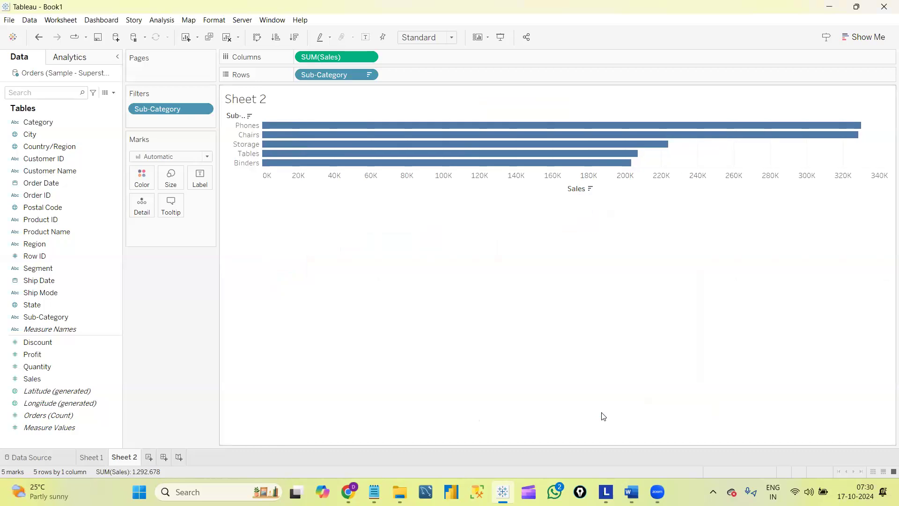
# Rename Sheet 2 as "Top 5 sales".
pyautogui.moveTo(246, 129)
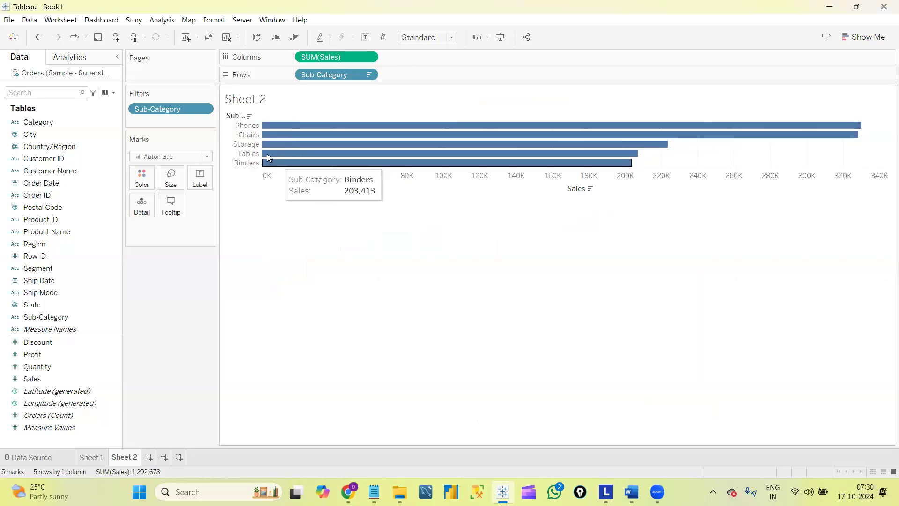
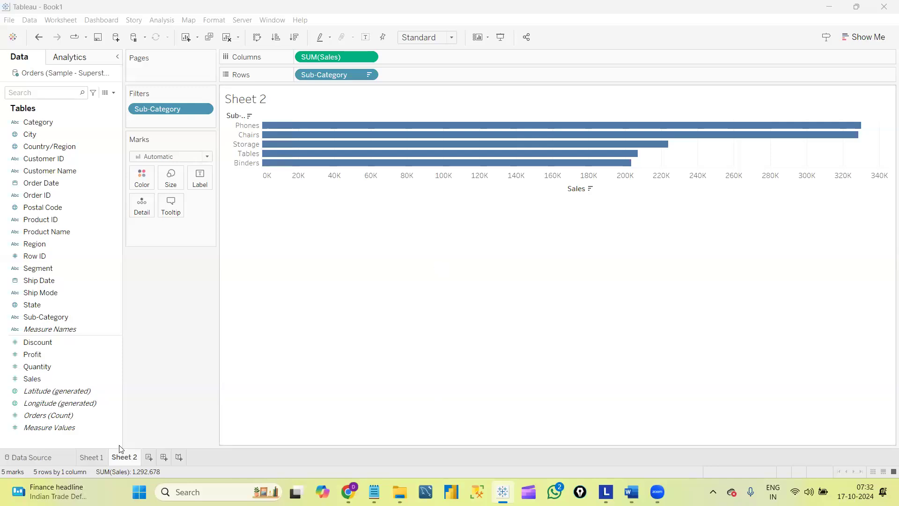
pyautogui.write('Top')
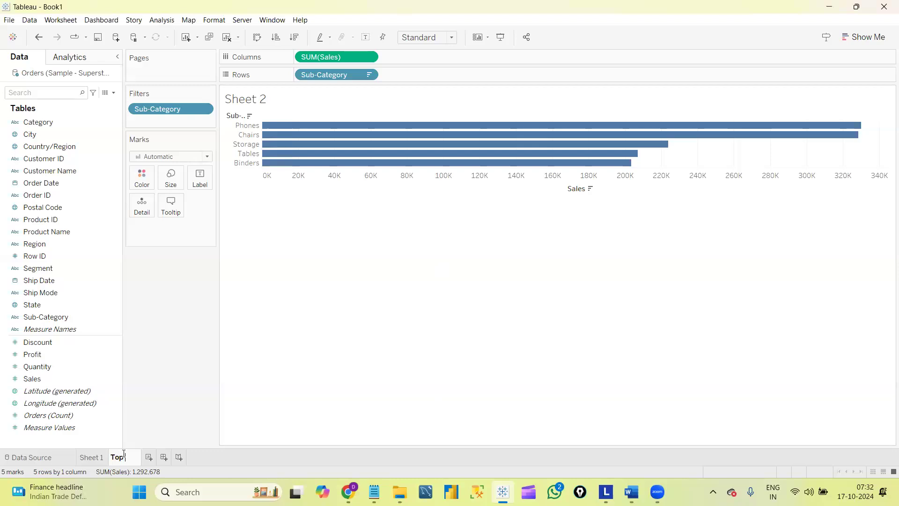
pyautogui.write(' 5 sales')
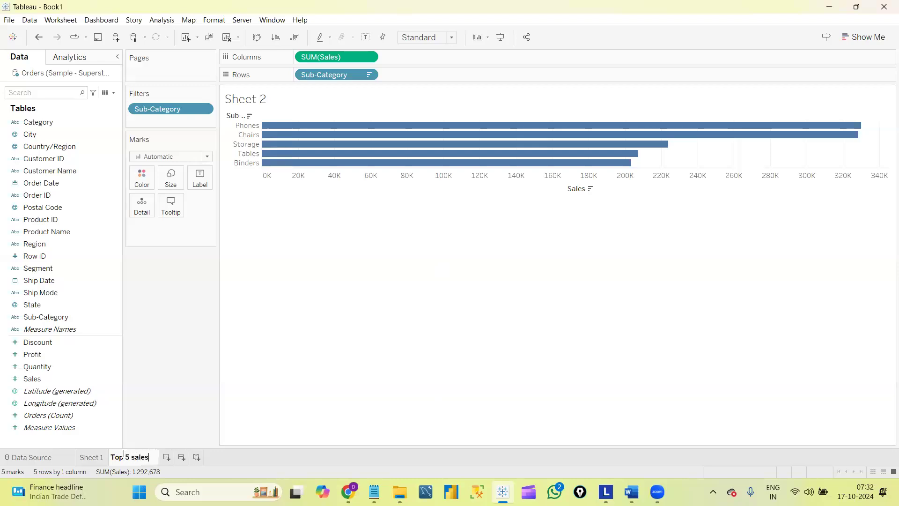
pyautogui.click(170, 458)
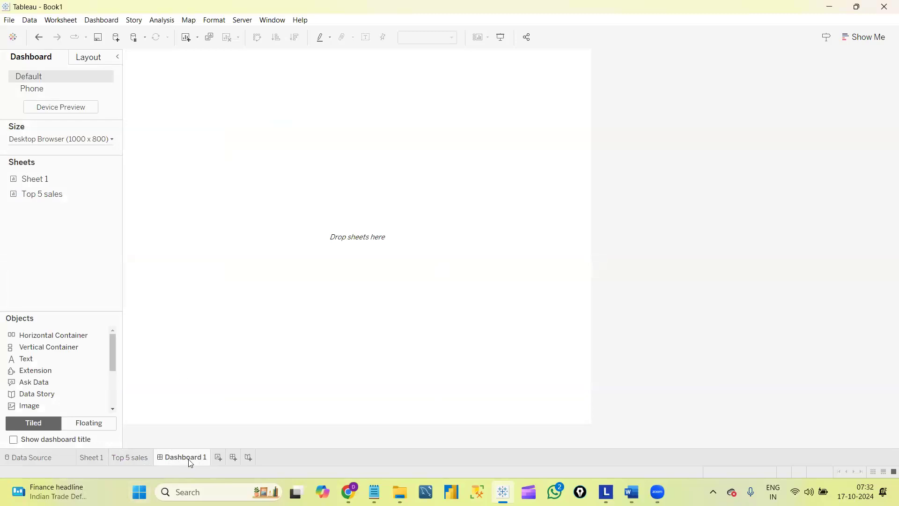
pyautogui.rightClick(189, 462)
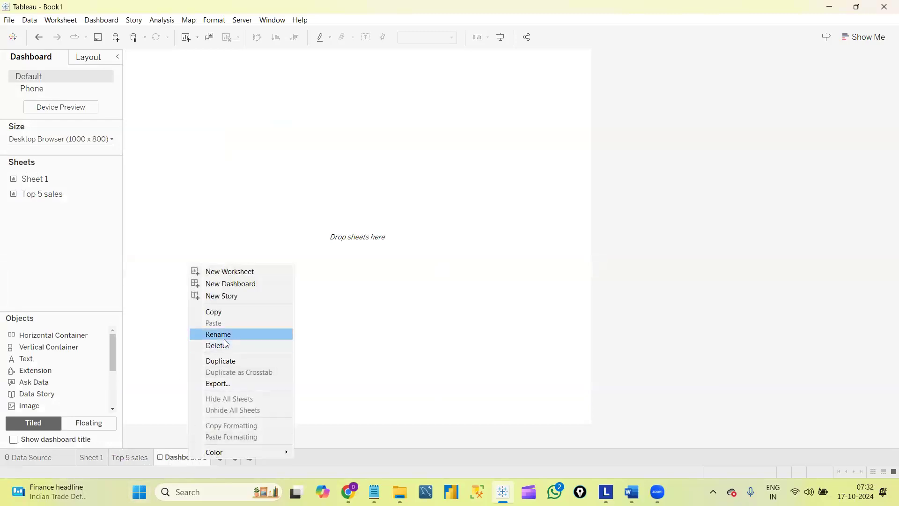
pyautogui.click(221, 334)
pyautogui.click(213, 423)
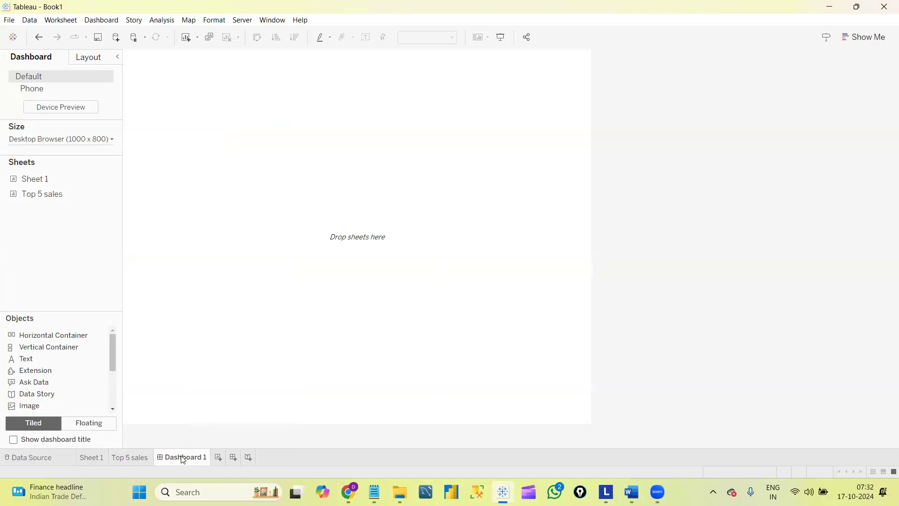
pyautogui.rightClick(183, 460)
pyautogui.click(209, 341)
# Create a new worksheet showing Sales by Sub-Category as a horizontal bar chart.
pyautogui.click(161, 458)
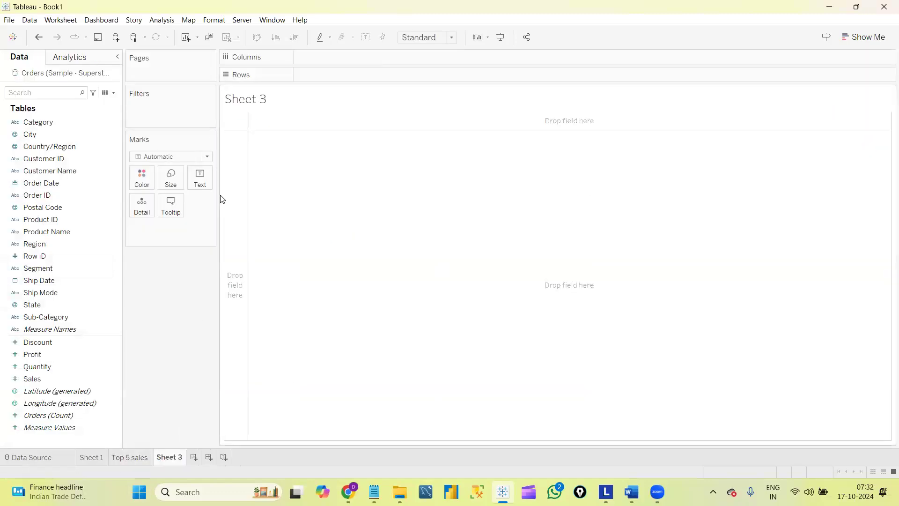
pyautogui.doubleClick(54, 318)
pyautogui.doubleClick(55, 377)
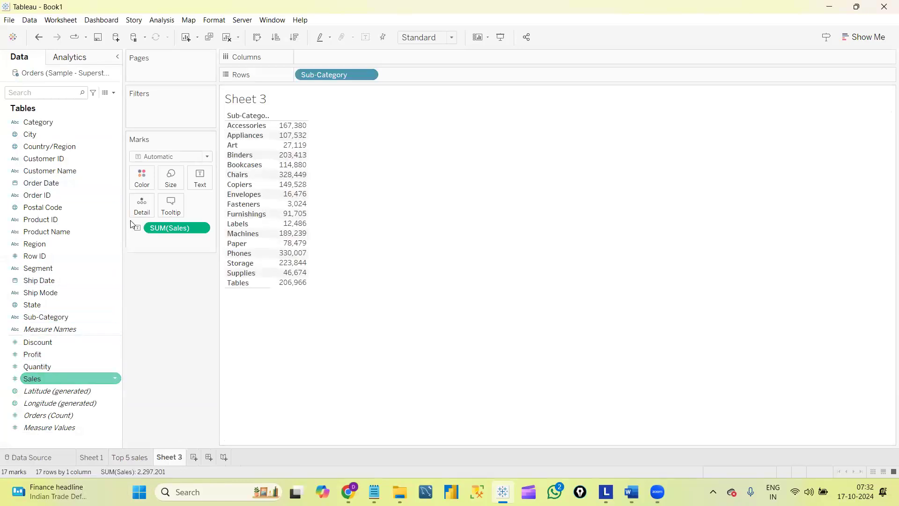
pyautogui.click(864, 37)
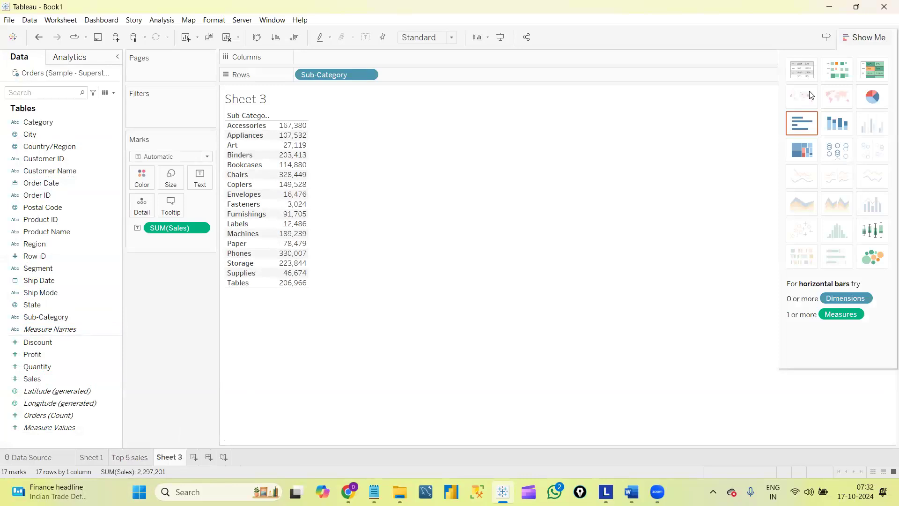
pyautogui.click(802, 124)
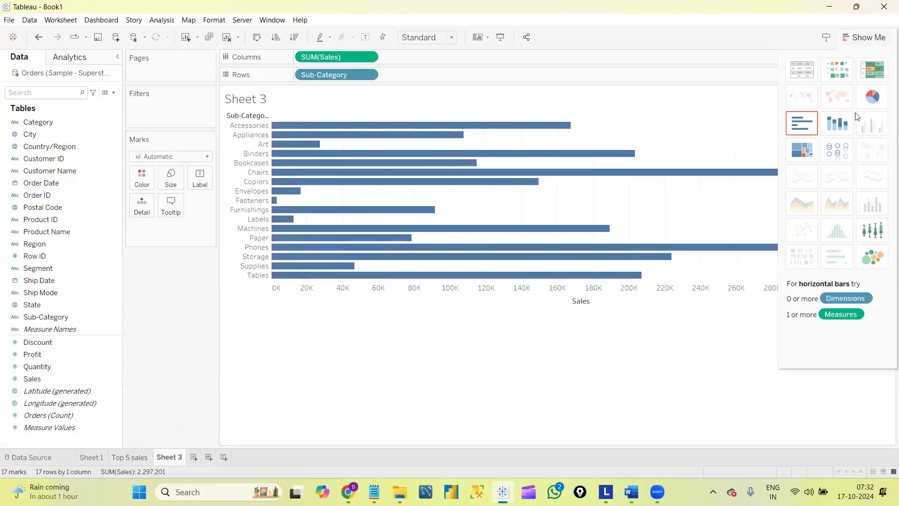
pyautogui.click(863, 37)
# Review the Top 5 sales sheet and return to the new bar chart sheet.
pyautogui.click(130, 457)
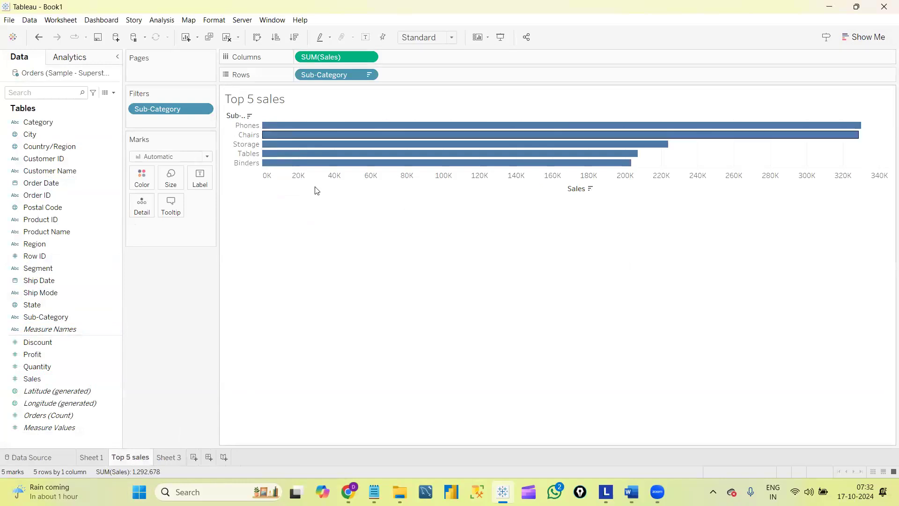
pyautogui.click(168, 457)
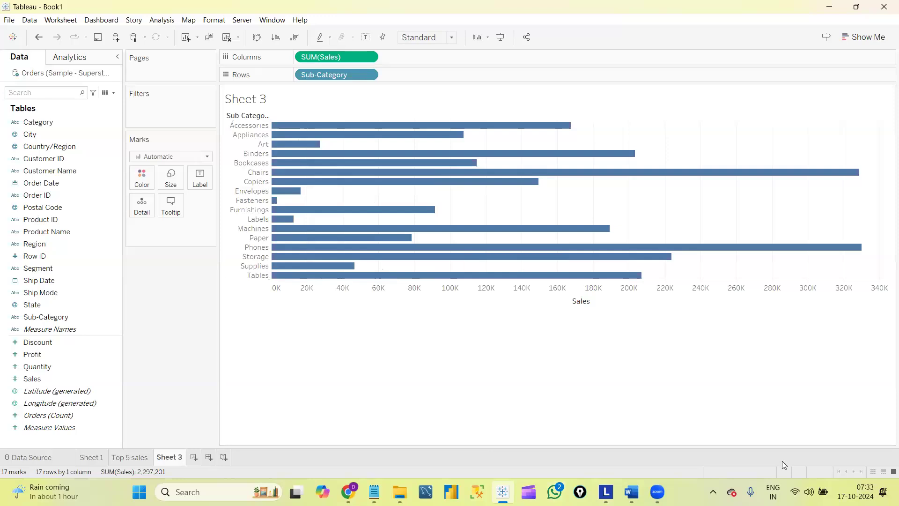
pyautogui.moveTo(464, 167)
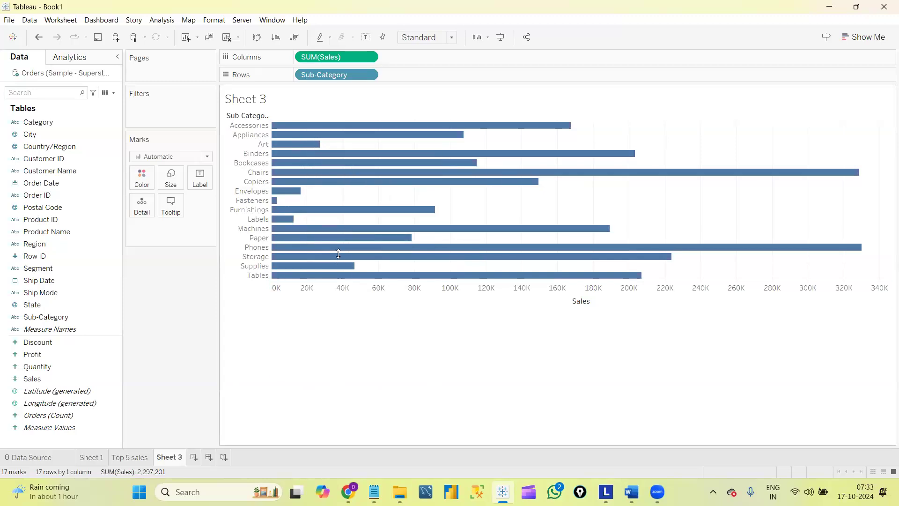
# Rename Sheet 3 as "Top N Sales".
pyautogui.doubleClick(180, 457)
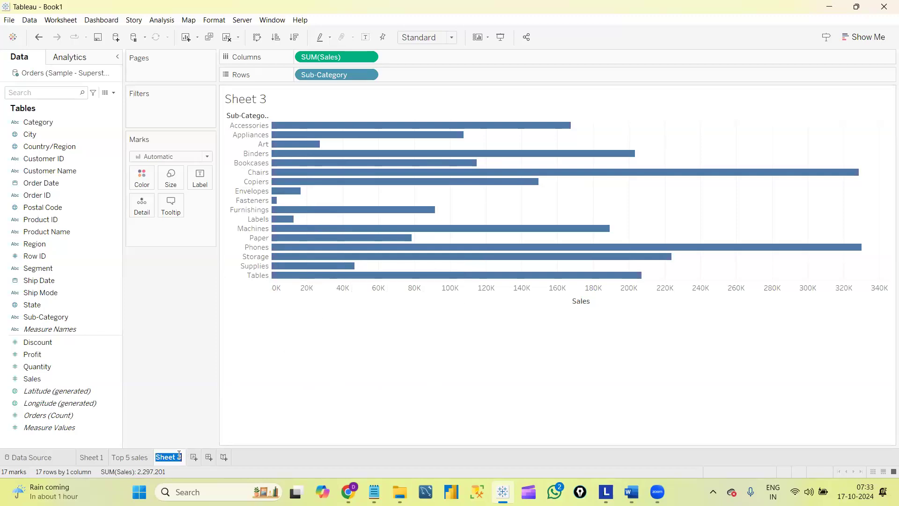
pyautogui.write('Top N sales')
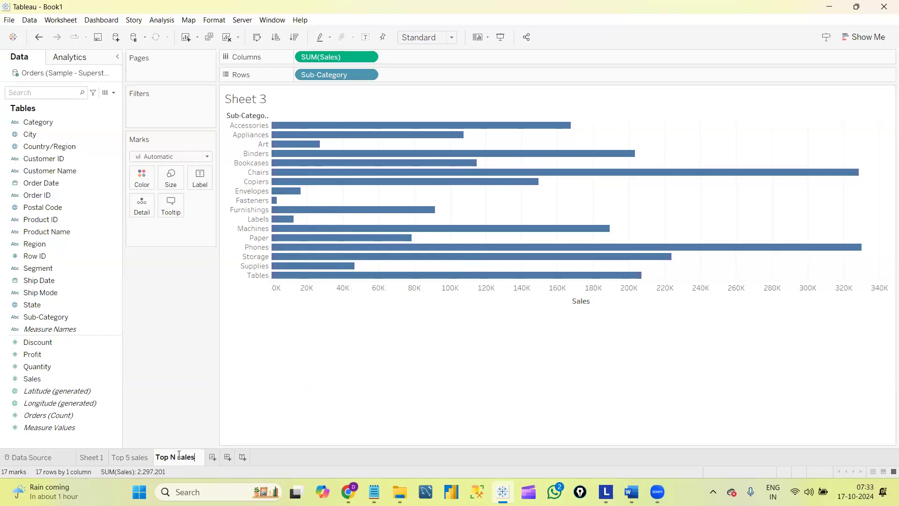
pyautogui.press('Return')
pyautogui.write('S')
pyautogui.click(180, 420)
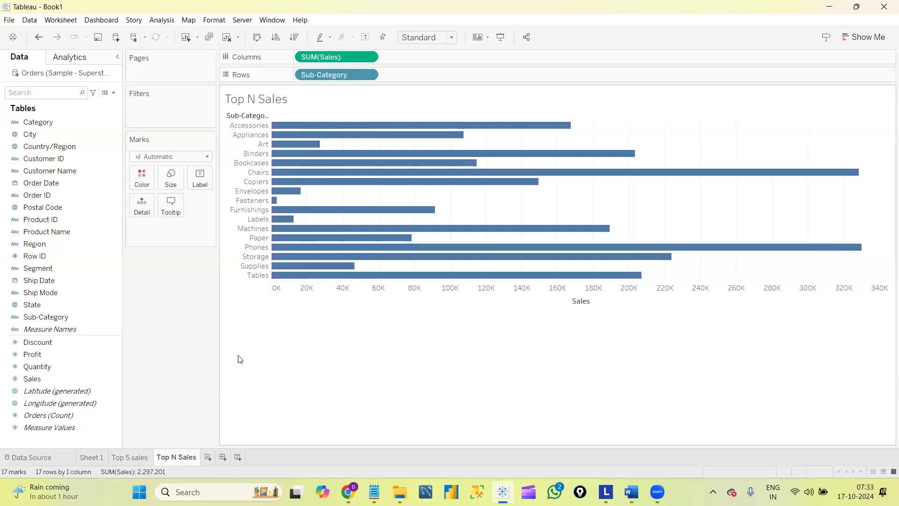
pyautogui.moveTo(401, 230)
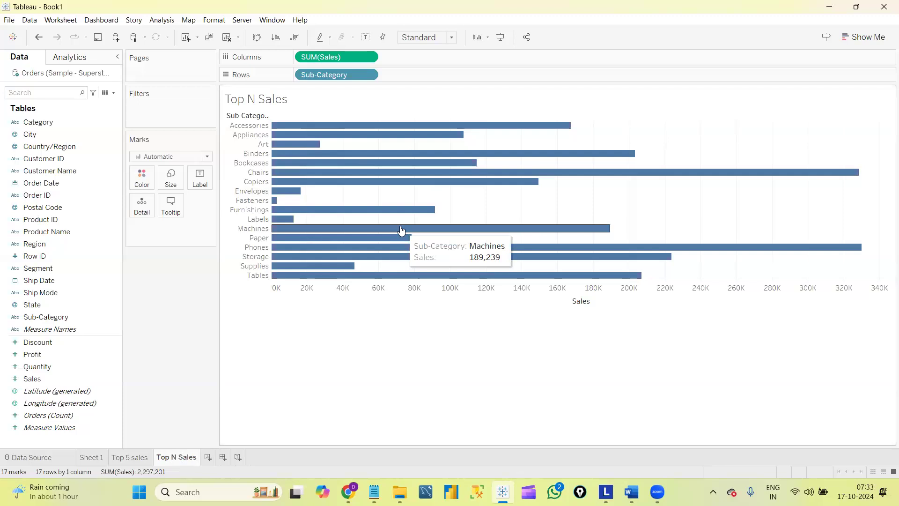
pyautogui.click(418, 62)
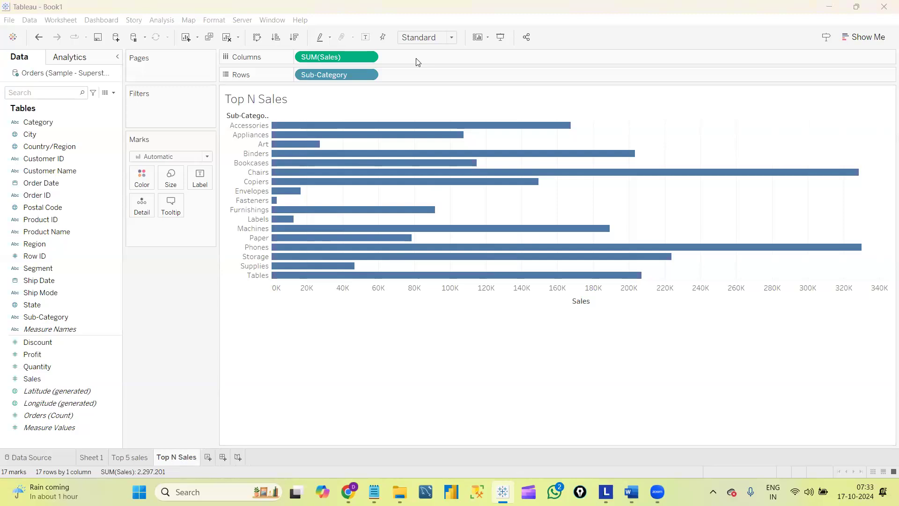
pyautogui.click(398, 363)
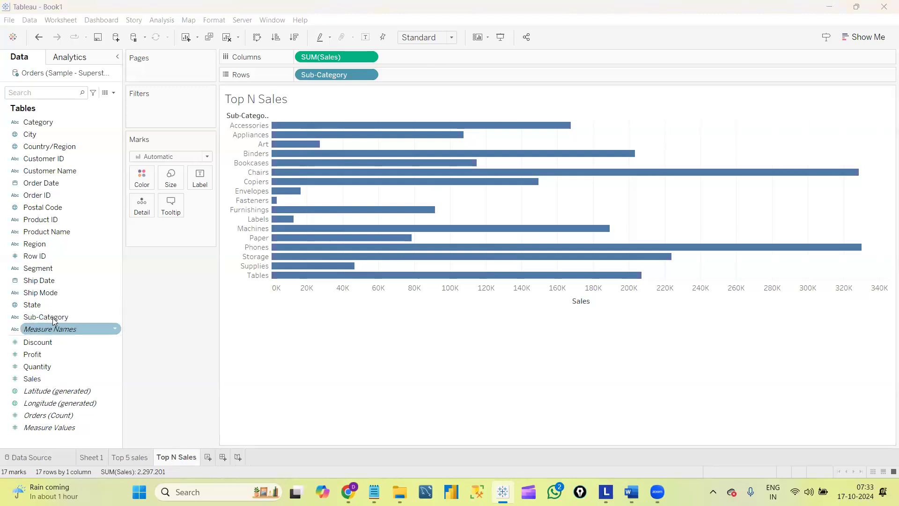
# Add a Sub-Category filter and set its by-field limit to the top 15 by sum of Sales.
pyautogui.moveTo(55, 316); pyautogui.dragTo(158, 112)
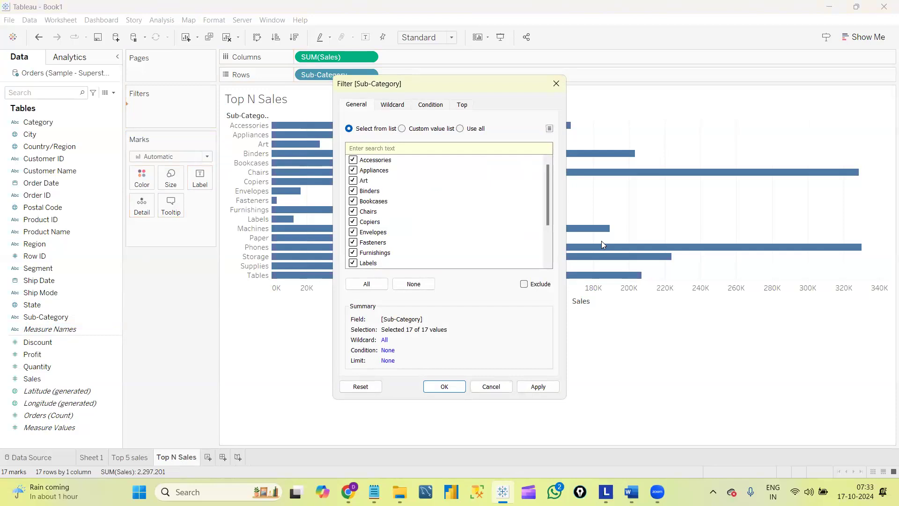
pyautogui.click(462, 105)
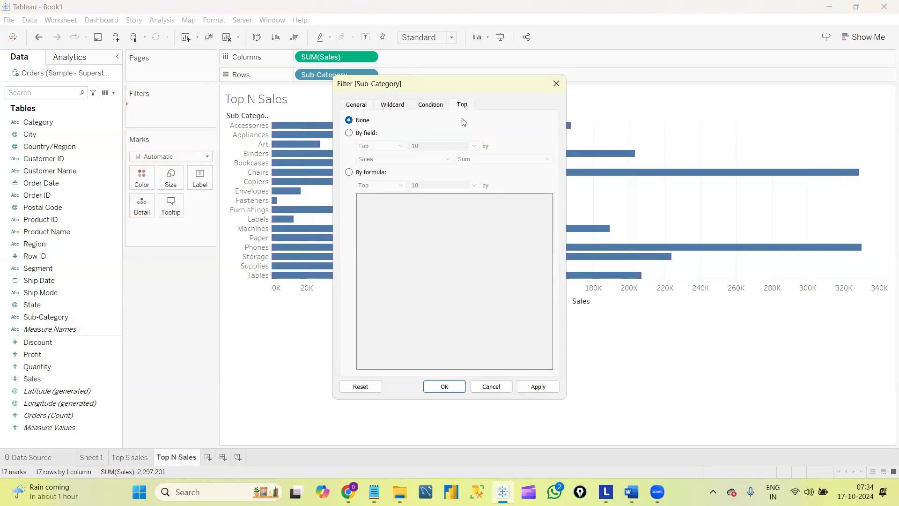
pyautogui.click(349, 133)
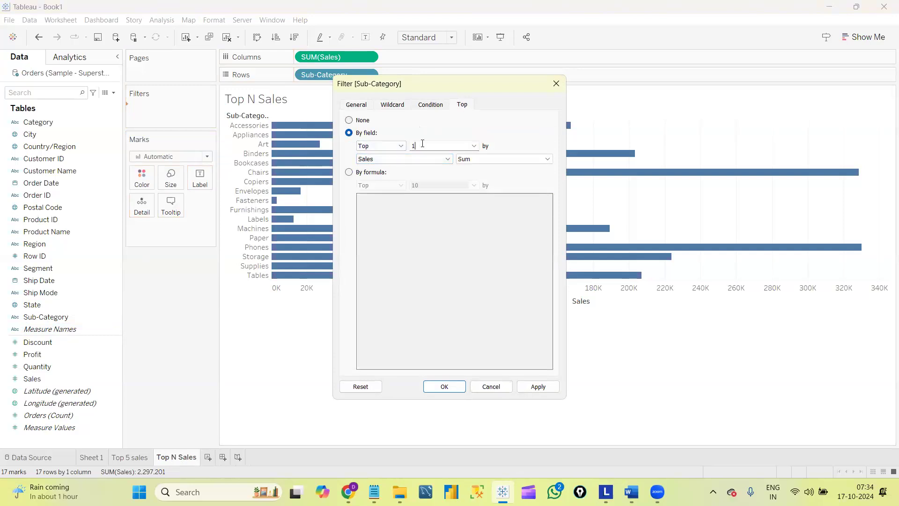
pyautogui.write('5')
pyautogui.click(475, 147)
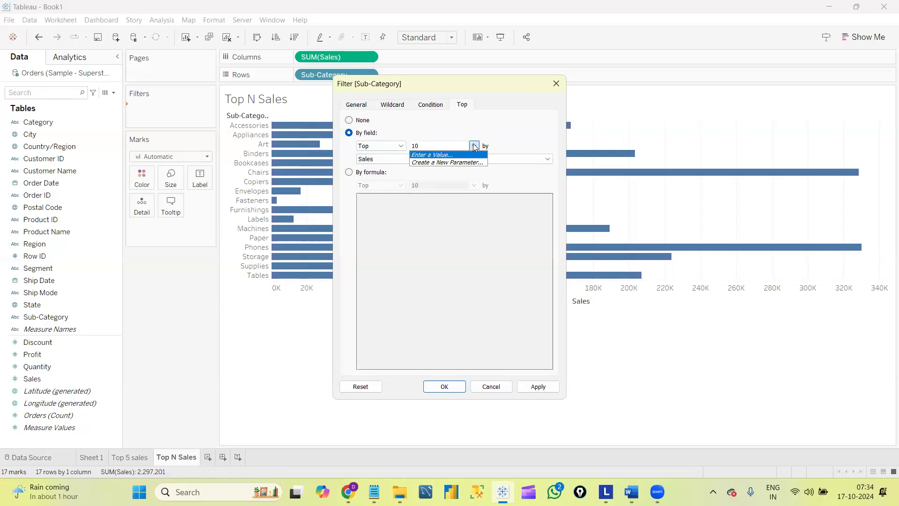
pyautogui.click(440, 155)
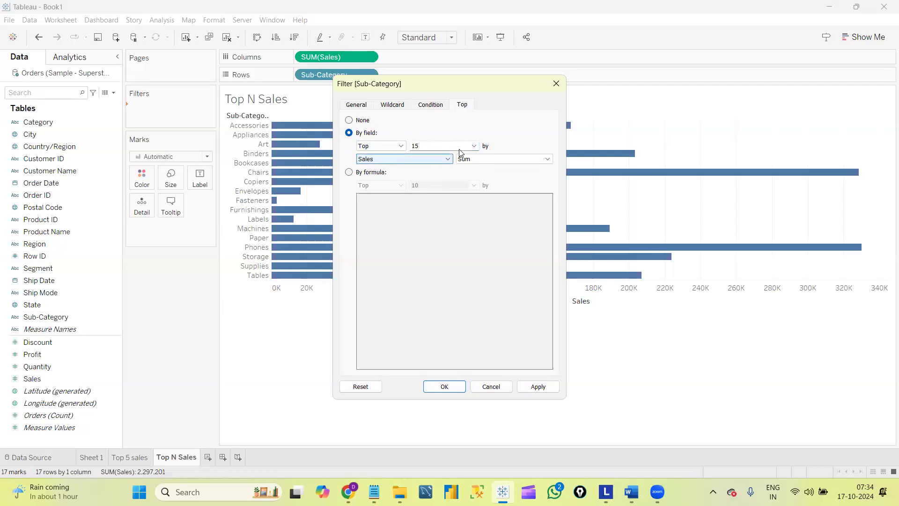
# Create a new parameter for the filter's top count and name it "Top N Sales".
pyautogui.click(474, 146)
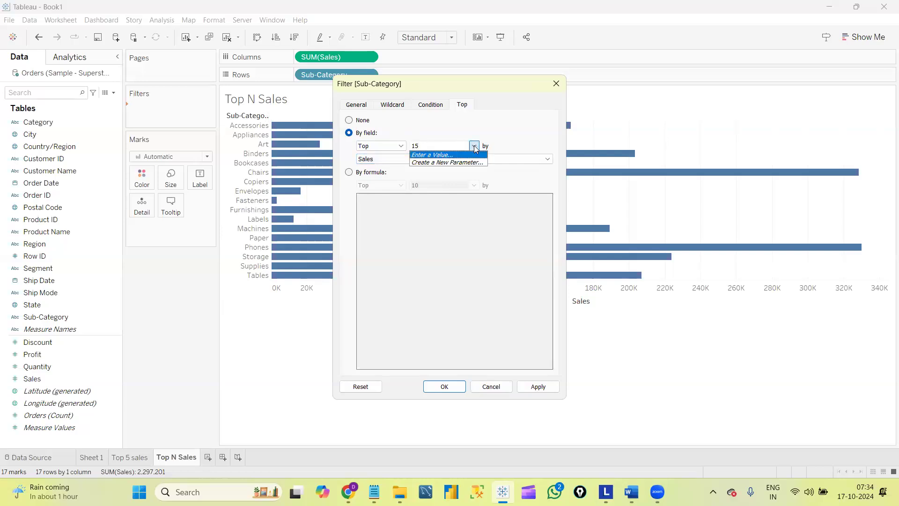
pyautogui.click(453, 163)
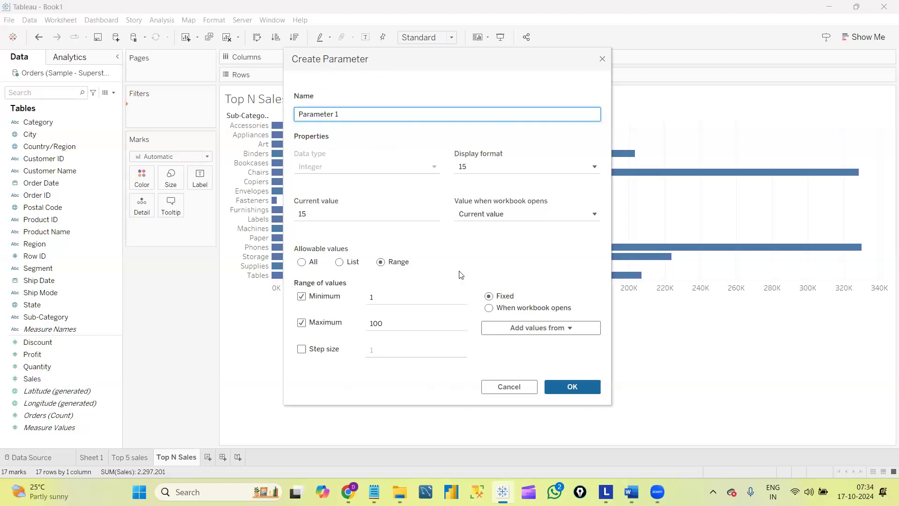
pyautogui.moveTo(339, 115); pyautogui.dragTo(280, 121)
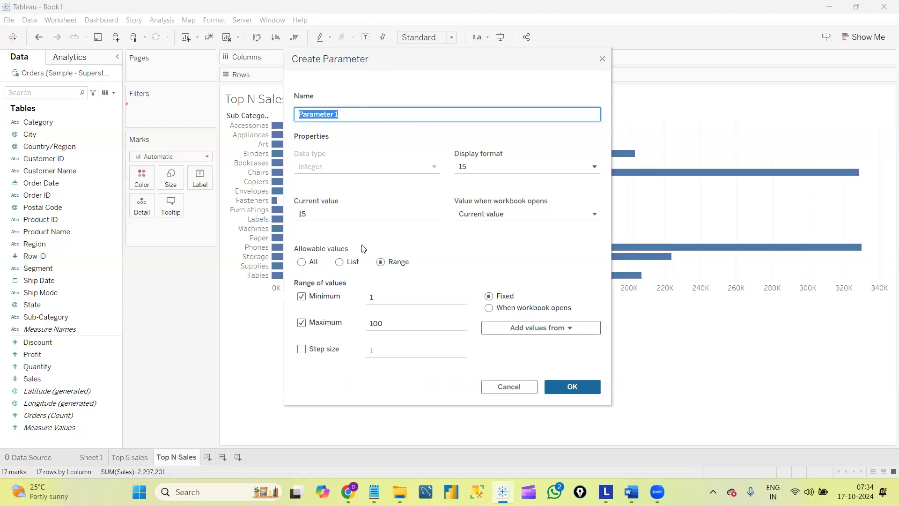
pyautogui.press('BackSpace')
pyautogui.write('Top N')
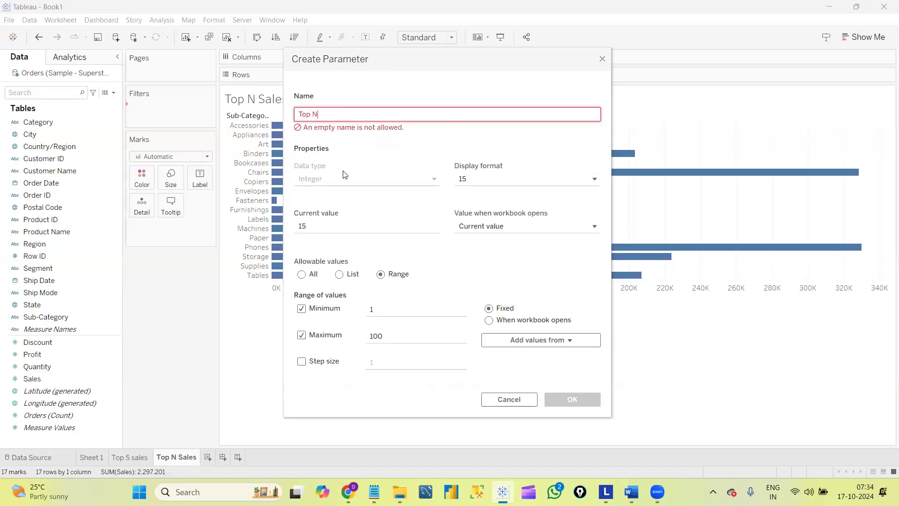
pyautogui.write(' Sales')
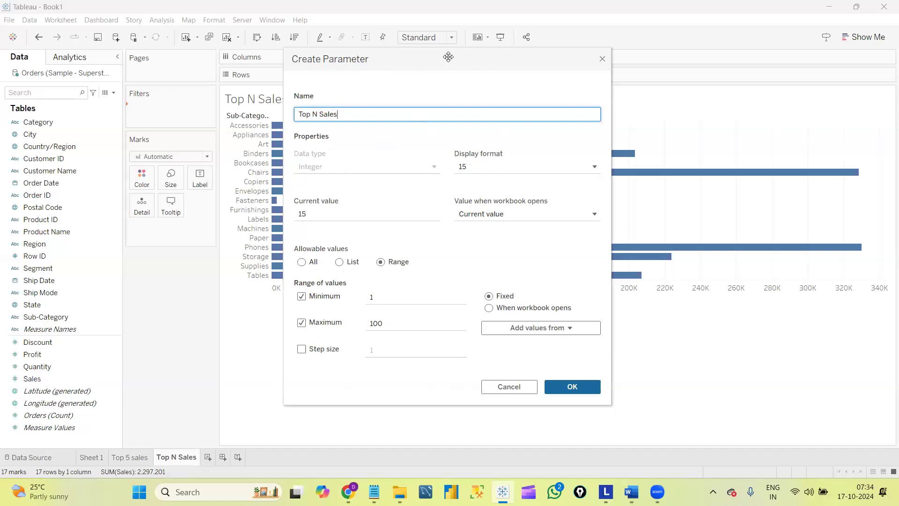
# Set the new parameter's current value to 5.
pyautogui.moveTo(448, 57); pyautogui.dragTo(434, 110)
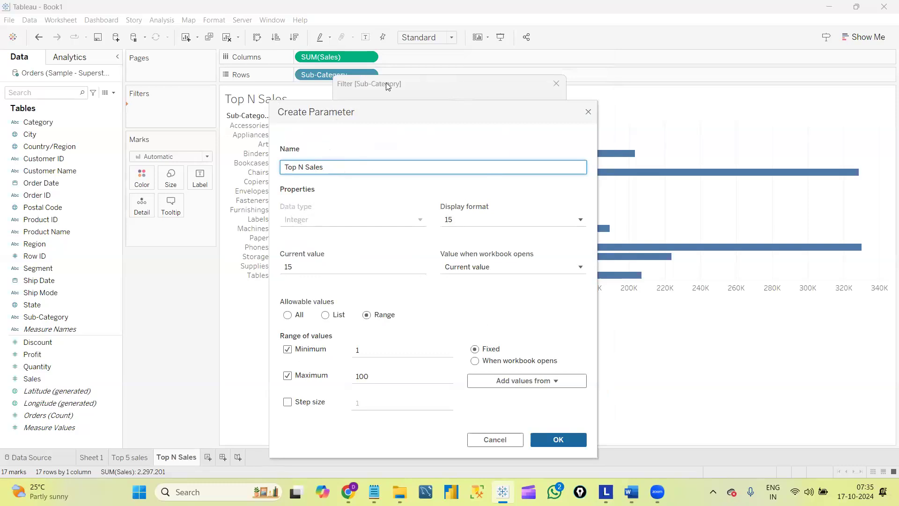
pyautogui.moveTo(386, 112); pyautogui.dragTo(534, 88)
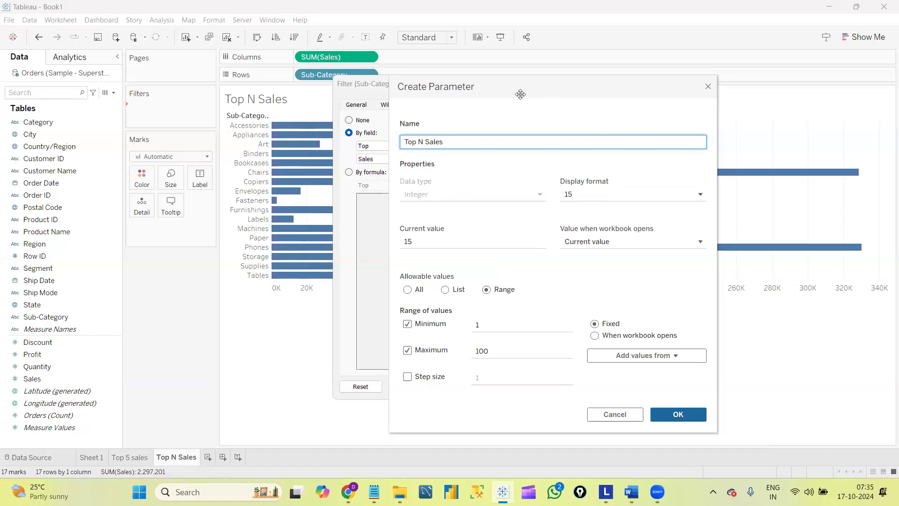
pyautogui.moveTo(520, 94); pyautogui.dragTo(165, 160)
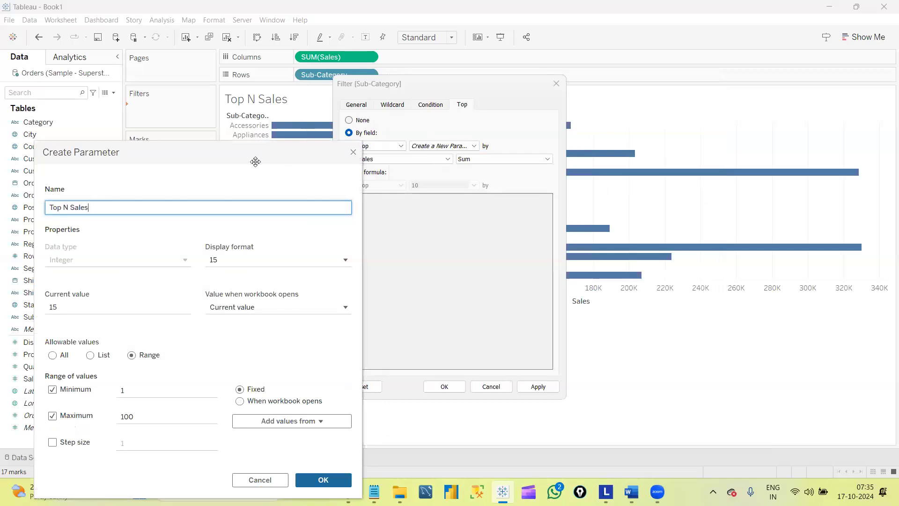
pyautogui.moveTo(255, 162); pyautogui.dragTo(448, 118)
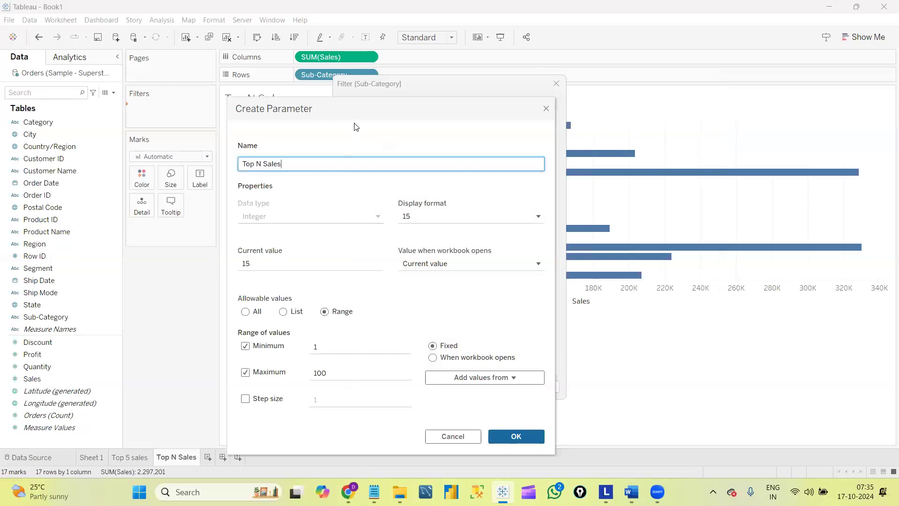
pyautogui.moveTo(365, 113); pyautogui.dragTo(633, 75)
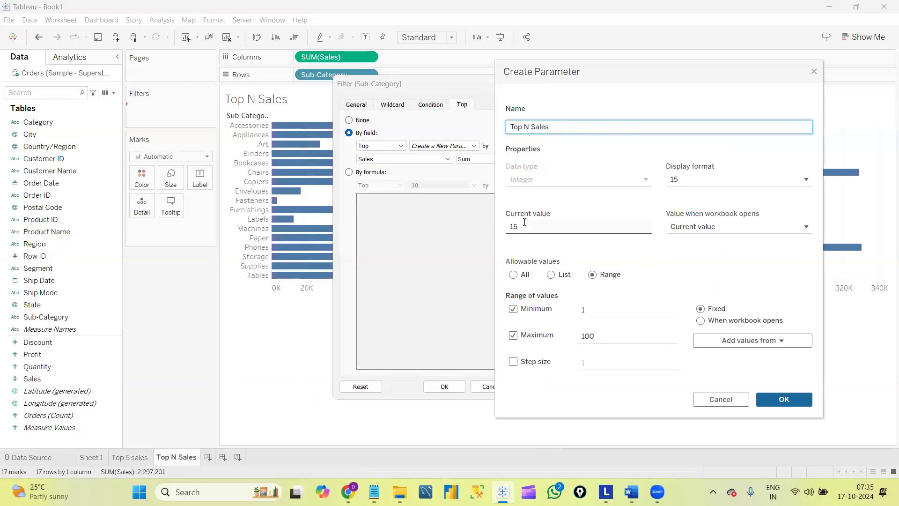
pyautogui.click(525, 224)
pyautogui.press('BackSpace')
pyautogui.press('BackSpace')
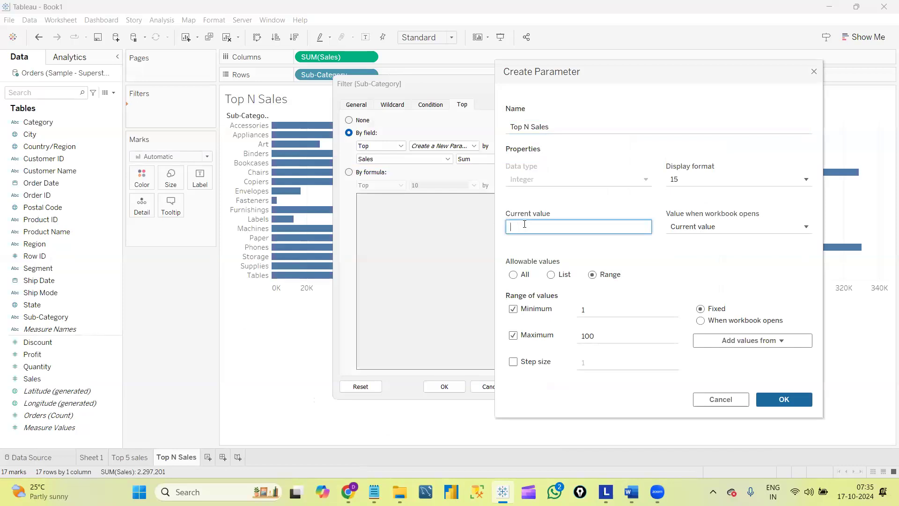
pyautogui.write('10')
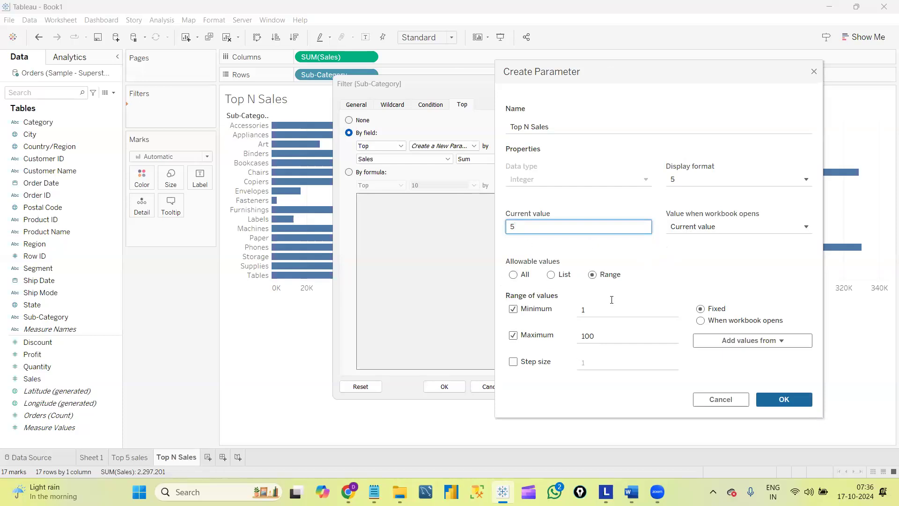
# Try the List option for the parameter's allowable values, return to Range, and enable the maximum of 100.
pyautogui.click(514, 276)
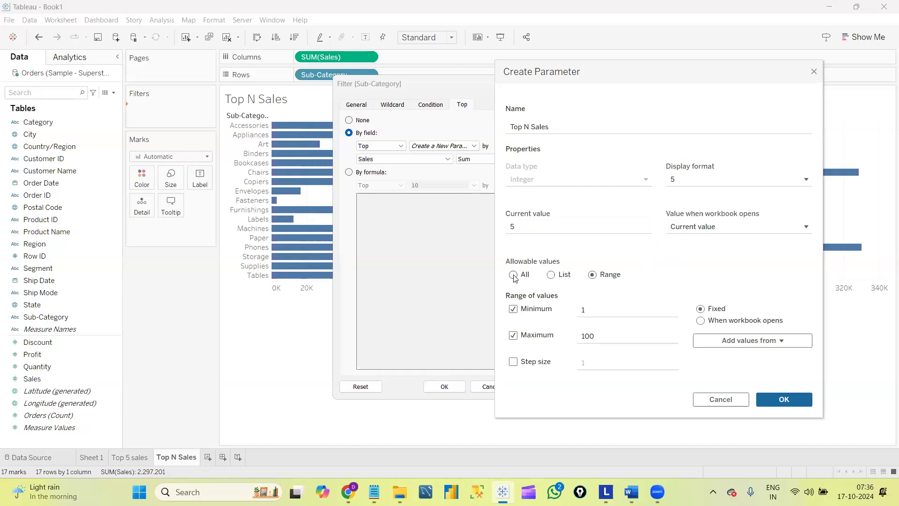
pyautogui.click(552, 276)
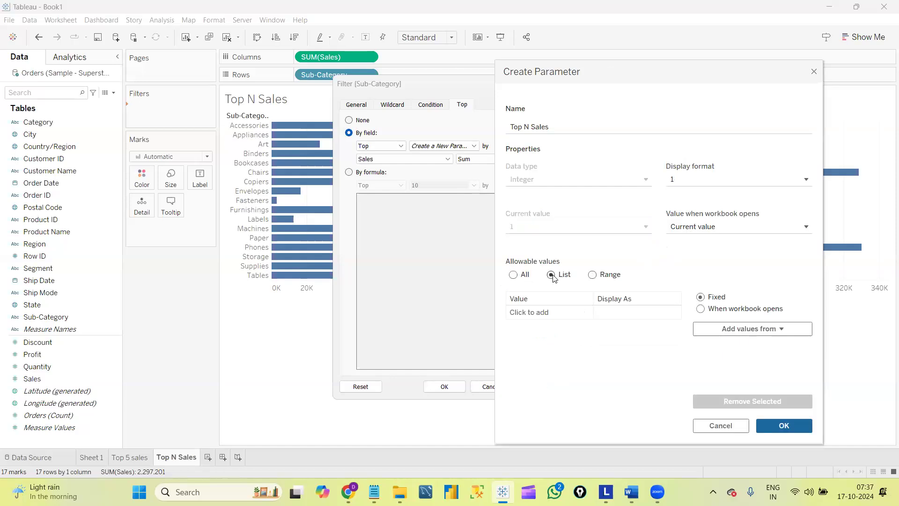
pyautogui.click(596, 276)
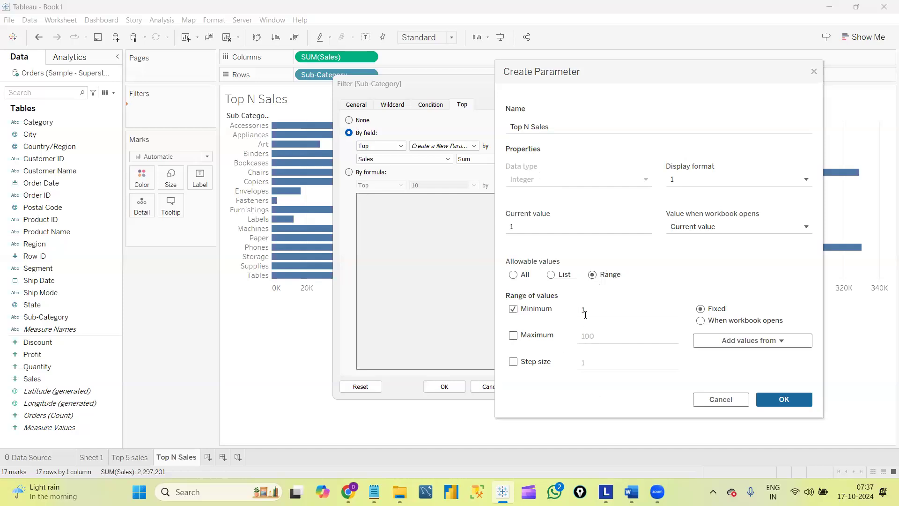
pyautogui.click(516, 338)
# Set the minimum of the parameter's range of values to 2.
pyautogui.moveTo(629, 75); pyautogui.dragTo(181, 28)
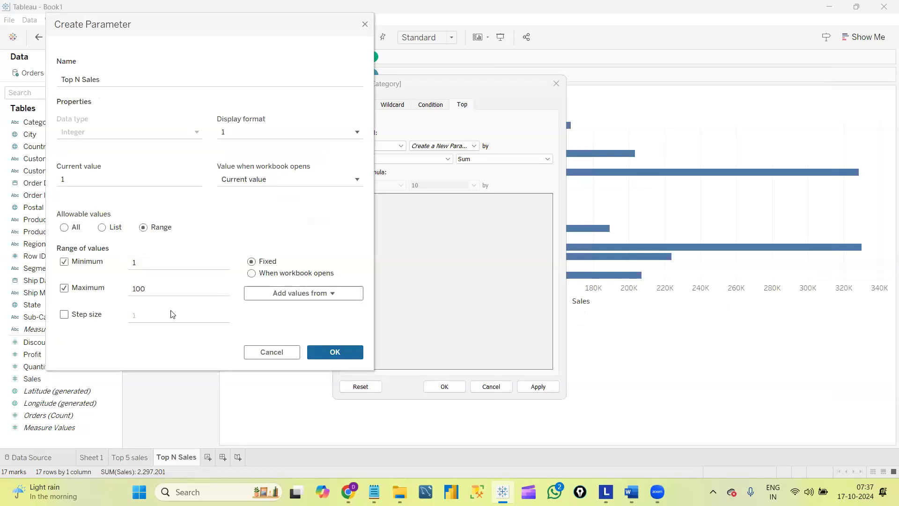
pyautogui.click(136, 262)
pyautogui.moveTo(130, 263); pyautogui.dragTo(122, 263)
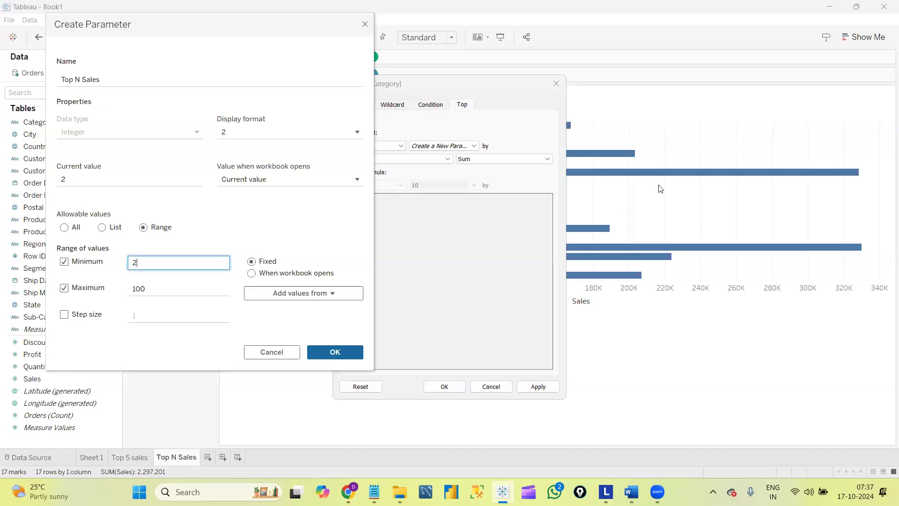
pyautogui.click(168, 291)
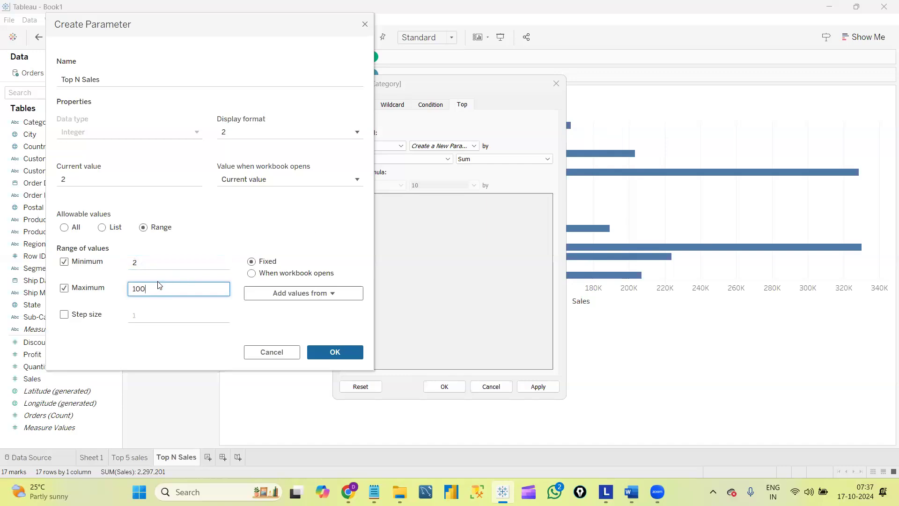
# Enable a step size of 1, save the parameter, and apply the Sub-Category filter that uses it.
pyautogui.click(64, 315)
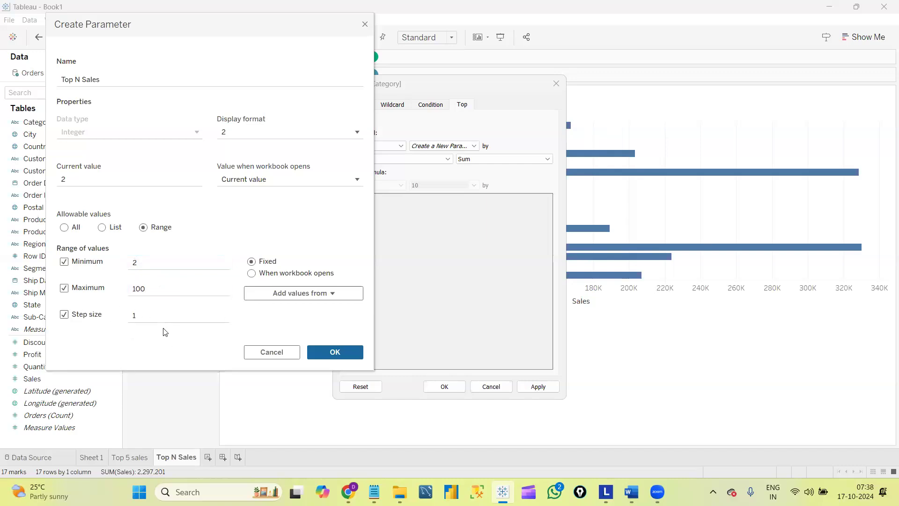
pyautogui.click(135, 311)
pyautogui.click(332, 355)
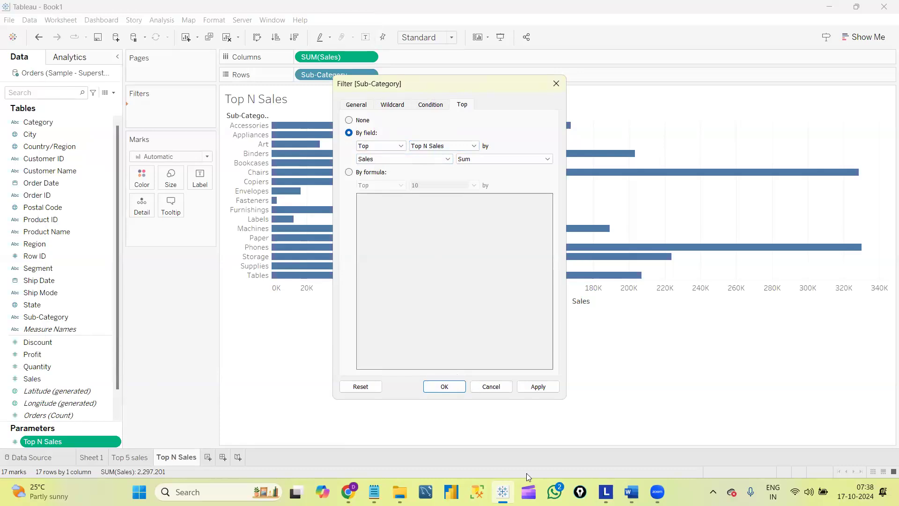
pyautogui.click(453, 391)
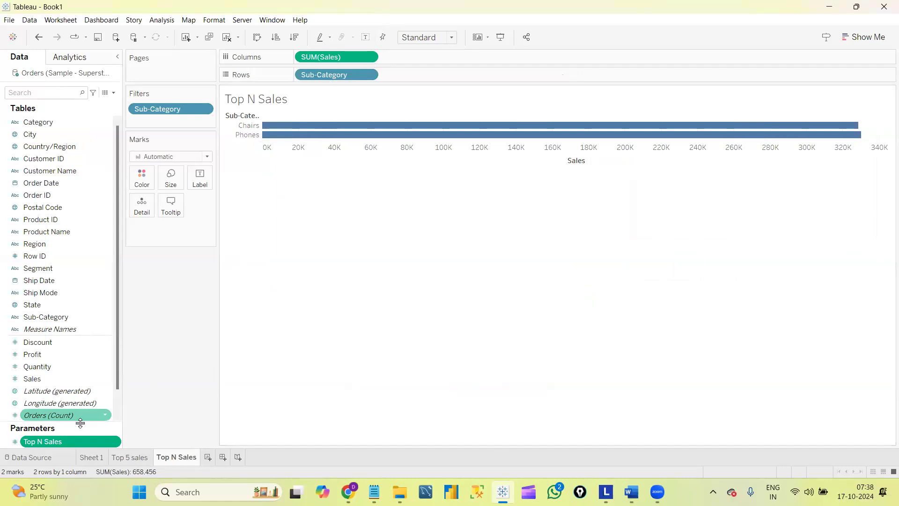
# Edit the Top N Sales parameter and set its current value to 5.
pyautogui.moveTo(79, 421); pyautogui.dragTo(80, 393)
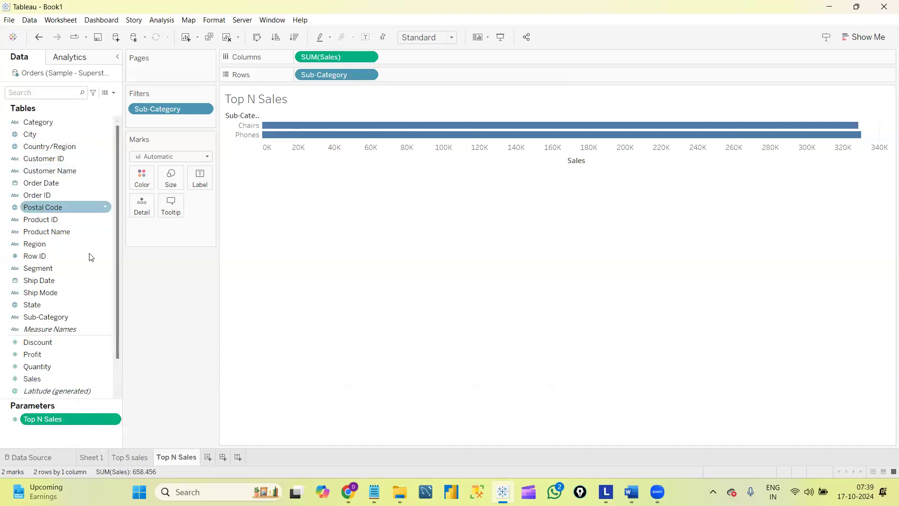
pyautogui.scroll(-1, 121, 327)
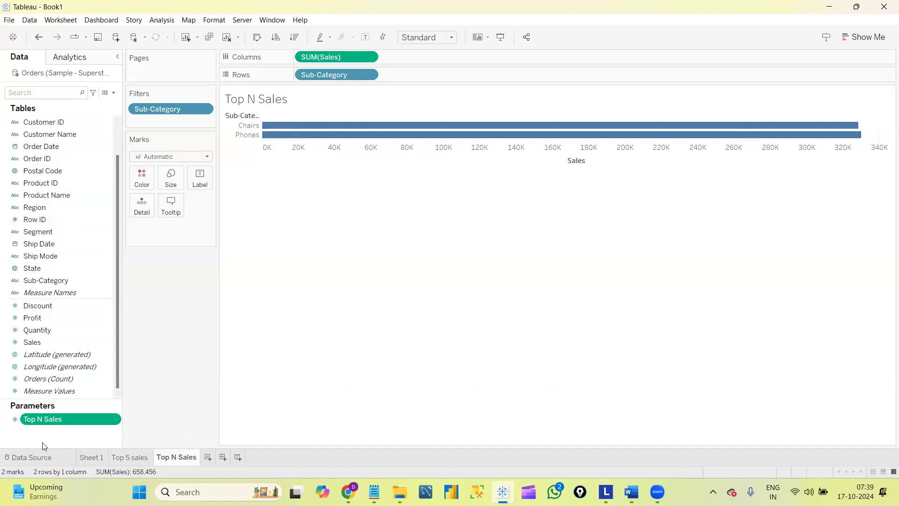
pyautogui.click(116, 422)
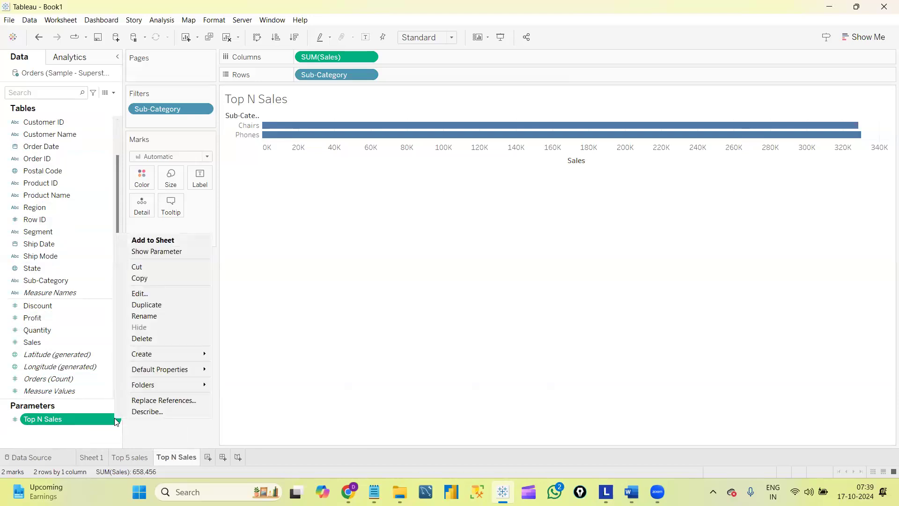
pyautogui.click(149, 298)
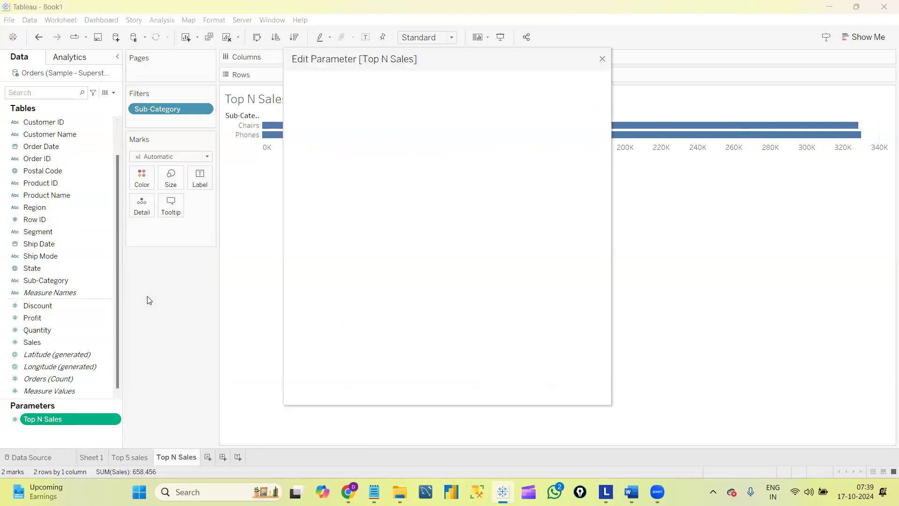
pyautogui.click(310, 216)
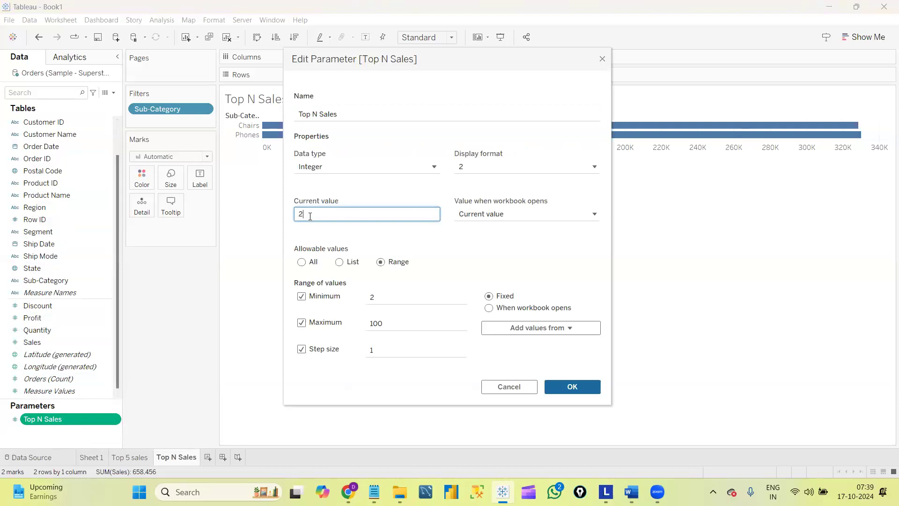
pyautogui.moveTo(407, 63); pyautogui.dragTo(554, 193)
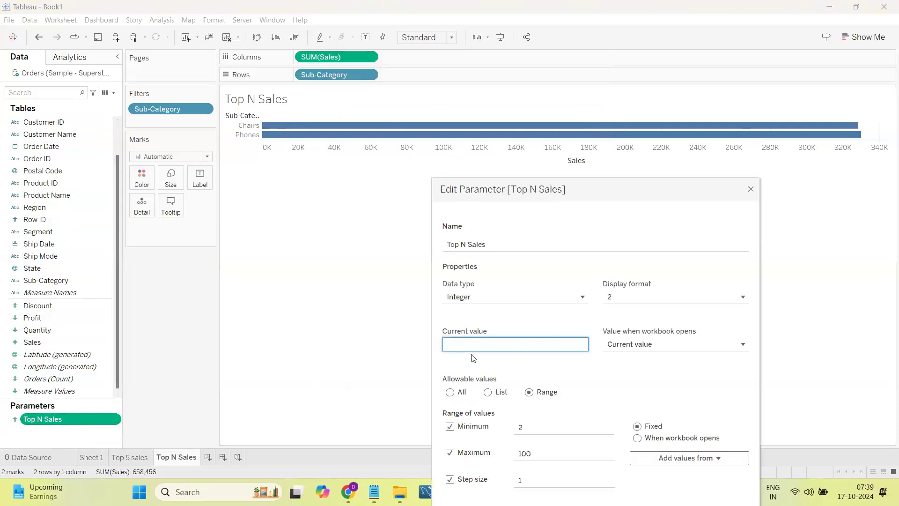
pyautogui.moveTo(516, 189); pyautogui.dragTo(500, 68)
pyautogui.click(693, 397)
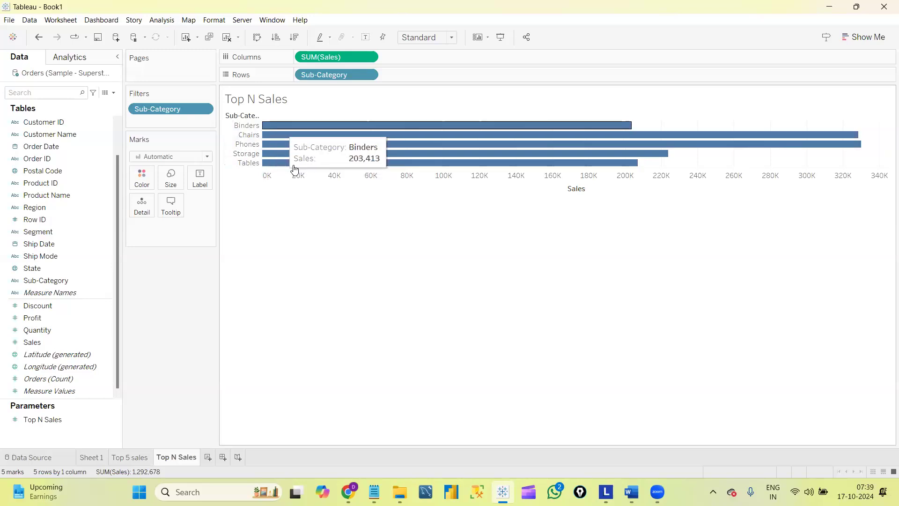
pyautogui.moveTo(294, 168)
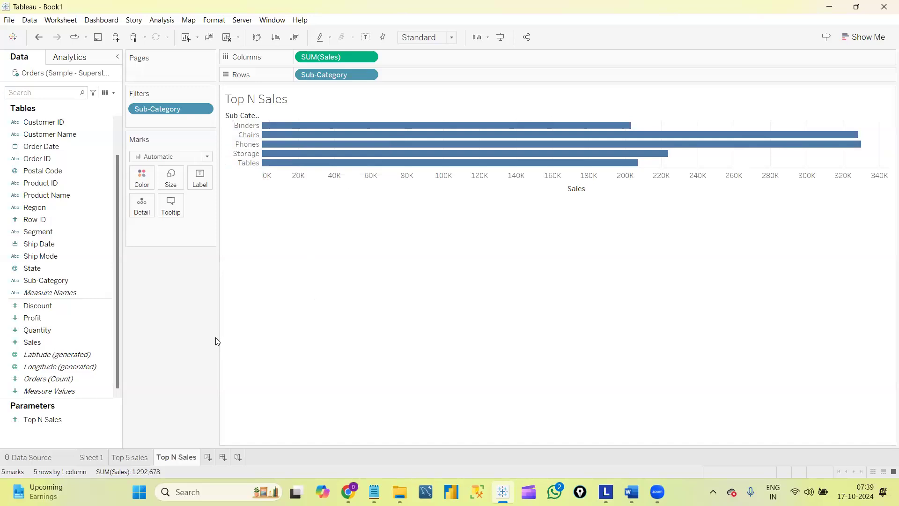
# Show the Top N Sales parameter control on the sheet and raise its value to 7.
pyautogui.click(97, 421)
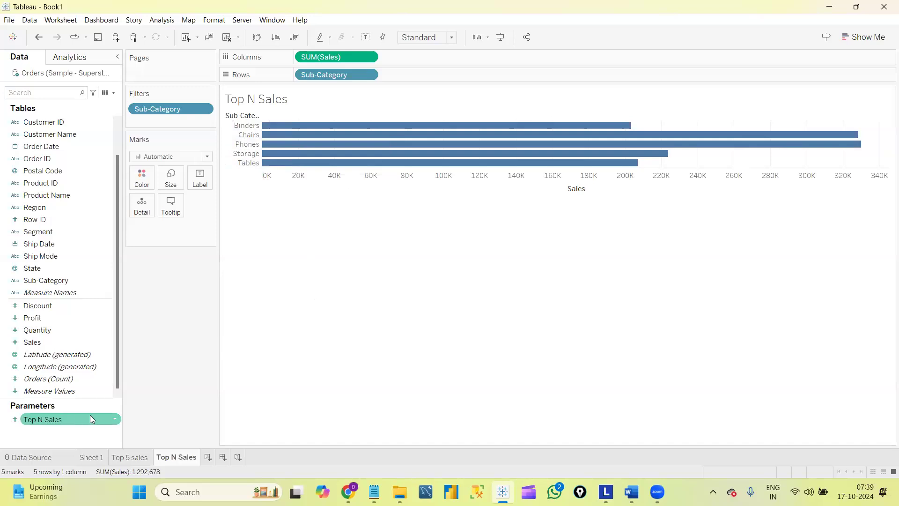
pyautogui.click(116, 421)
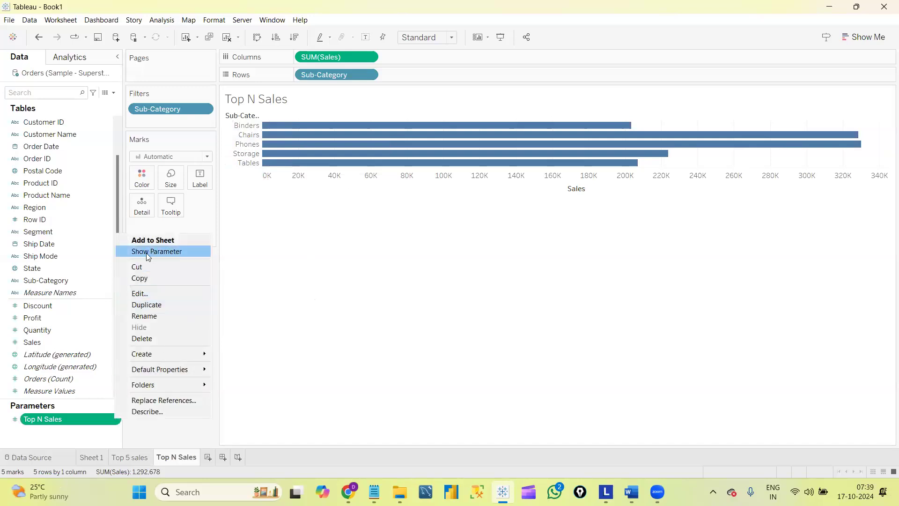
pyautogui.click(166, 252)
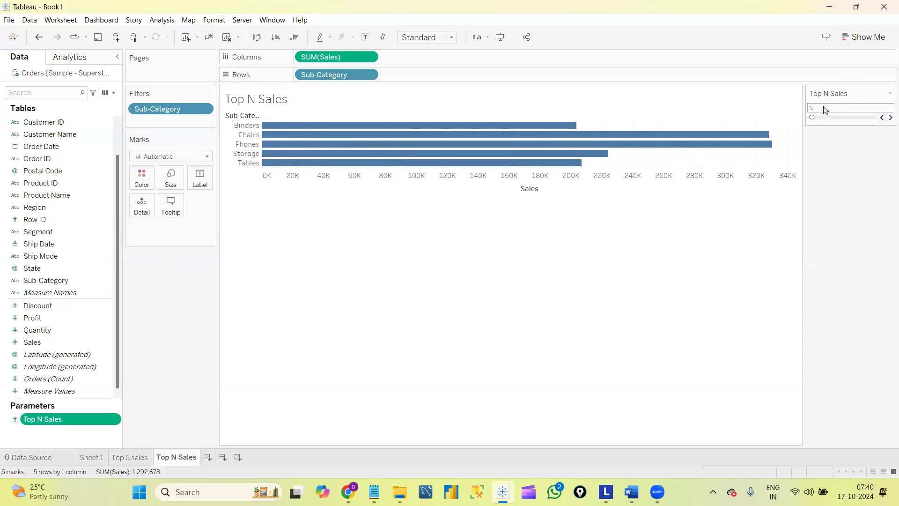
pyautogui.click(887, 118)
pyautogui.click(888, 118)
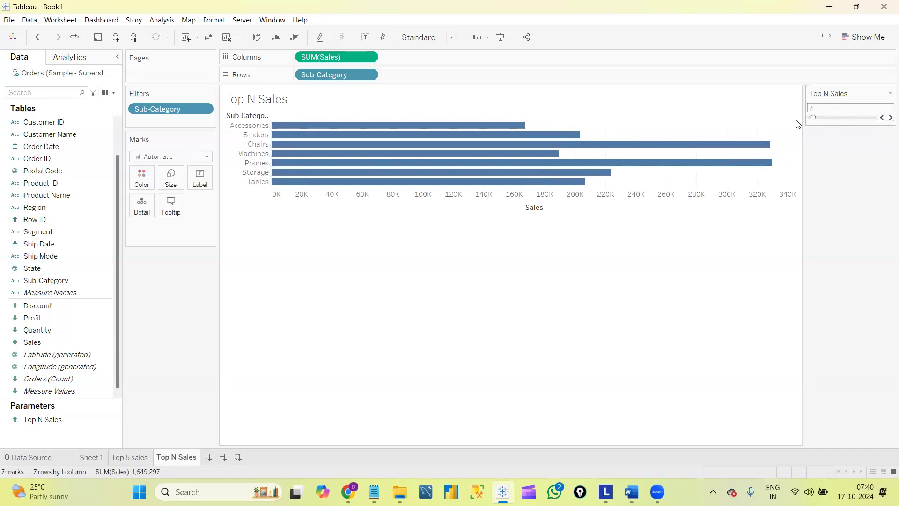
# Edit the Top N Sales parameter to use a step size of 2 and save it.
pyautogui.click(112, 419)
pyautogui.click(115, 421)
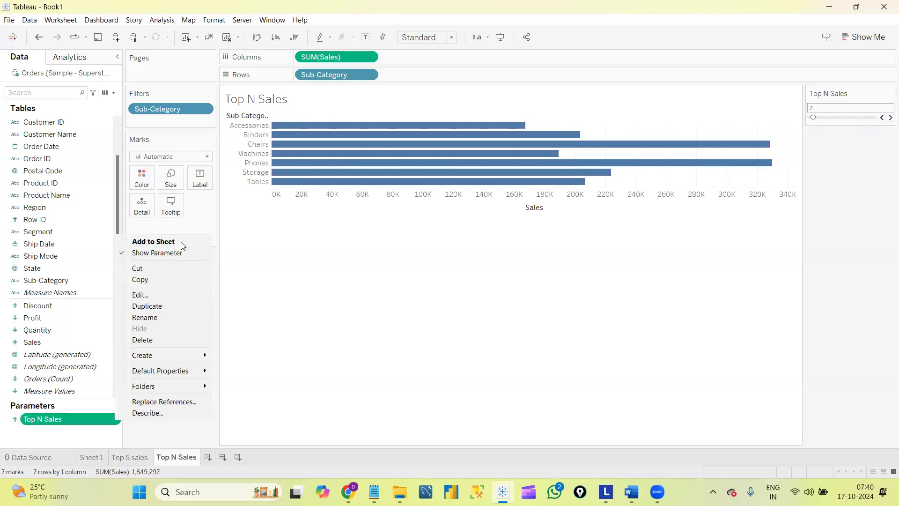
pyautogui.click(174, 294)
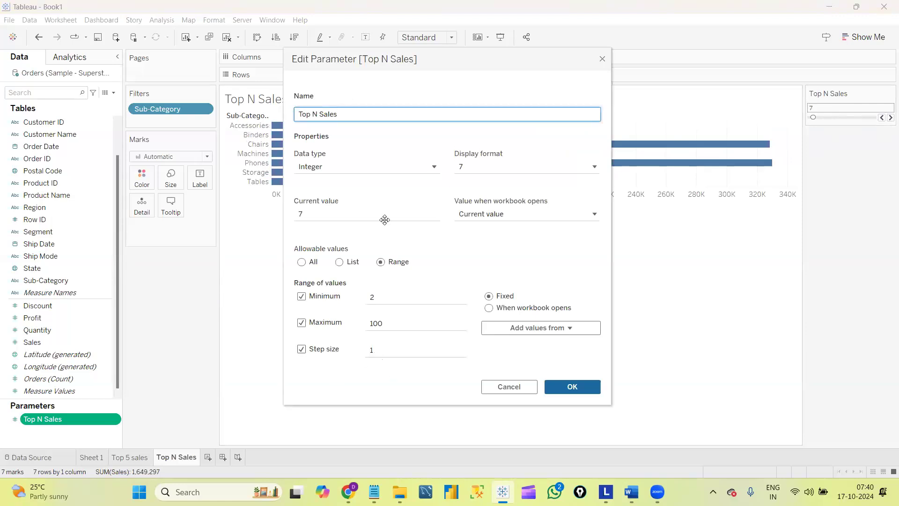
pyautogui.moveTo(385, 219); pyautogui.dragTo(134, 254)
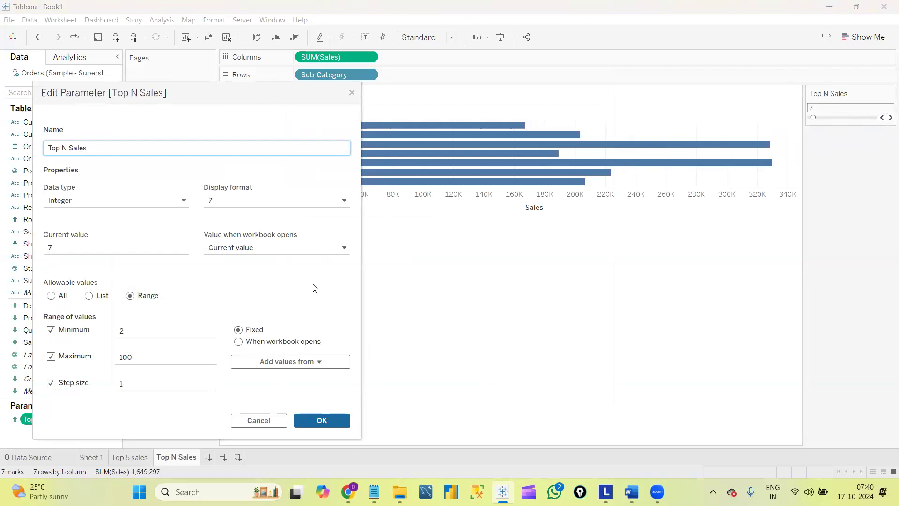
pyautogui.click(137, 384)
pyautogui.press('BackSpace')
pyautogui.write('2')
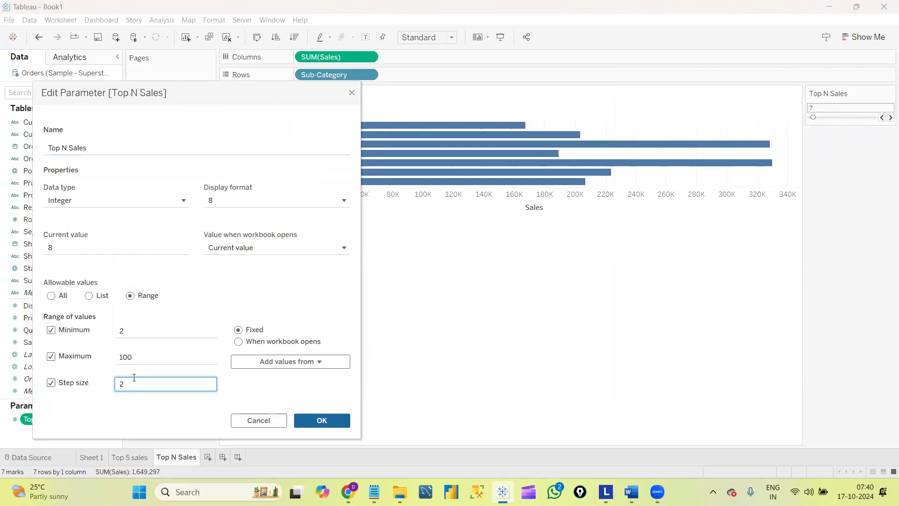
pyautogui.click(305, 420)
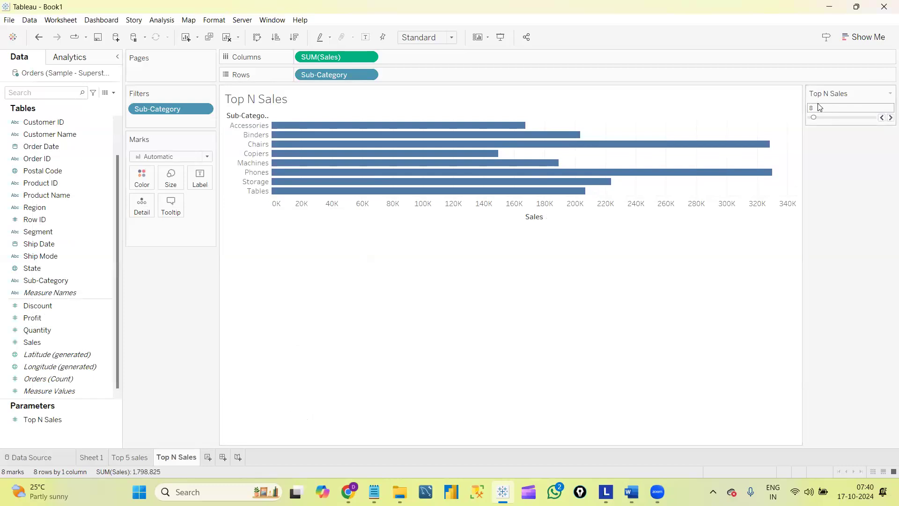
# Test the Top N Sales slider by stepping its value up to 10, down to 4, and back up to 8.
pyautogui.click(890, 118)
pyautogui.click(890, 118)
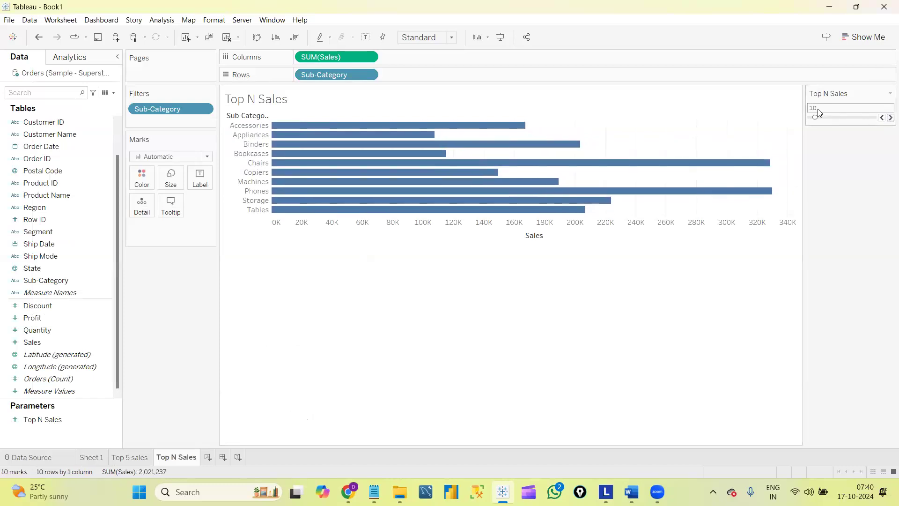
pyautogui.click(882, 118)
pyautogui.click(882, 118)
pyautogui.click(882, 118)
pyautogui.click(882, 118)
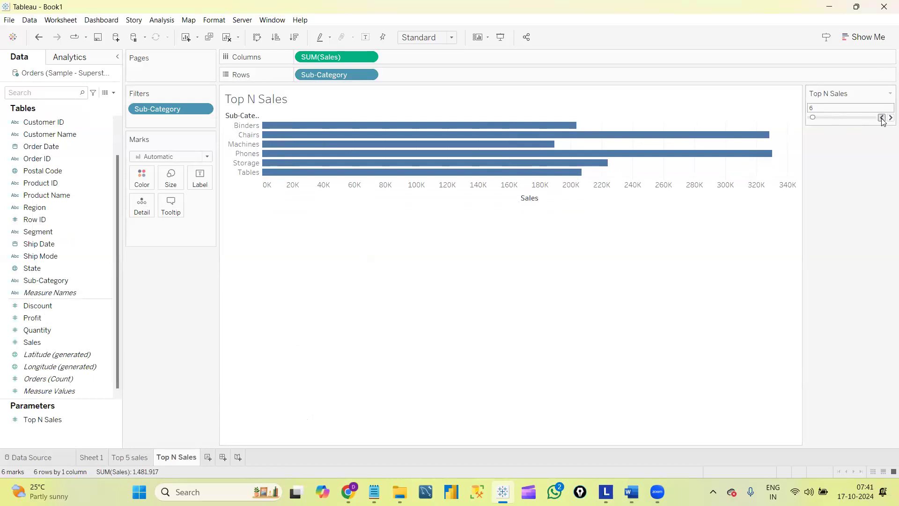
pyautogui.doubleClick(882, 118)
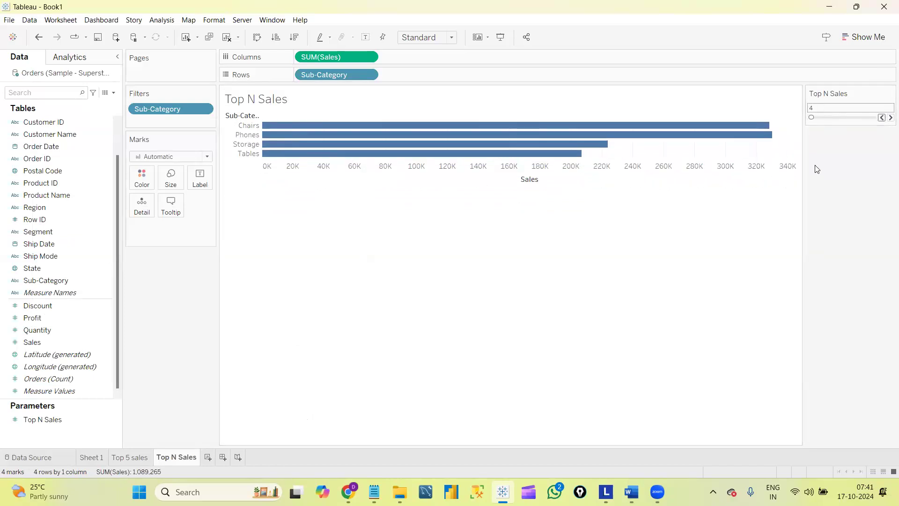
pyautogui.doubleClick(888, 118)
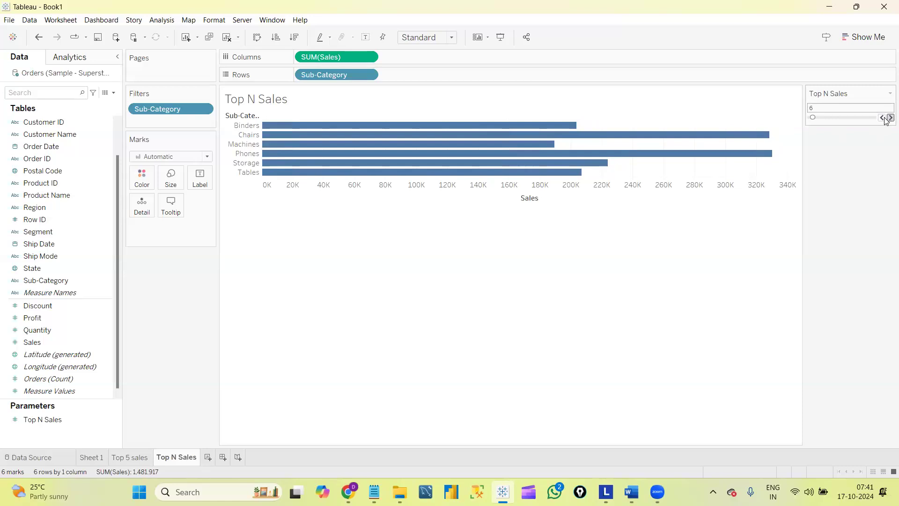
pyautogui.doubleClick(888, 118)
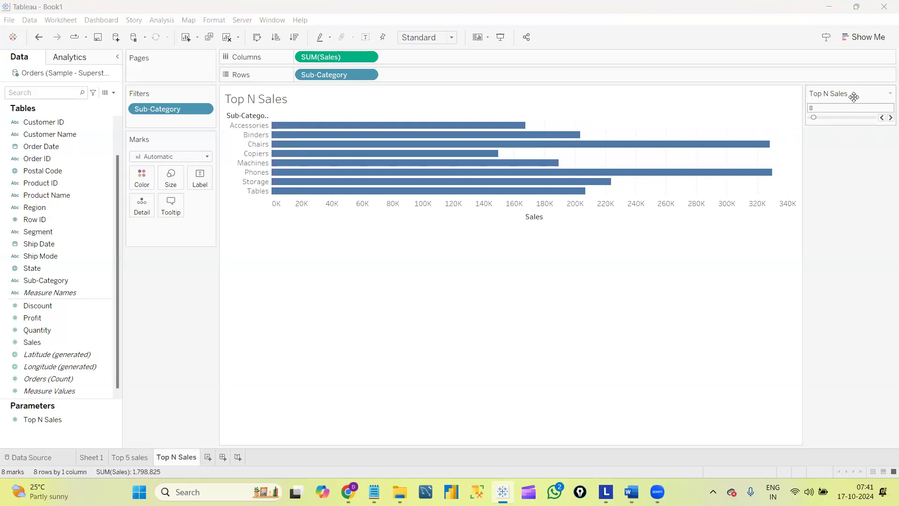
# Switch the Top N Sales parameter control to Type In mode and enter a value of 10.
pyautogui.click(887, 94)
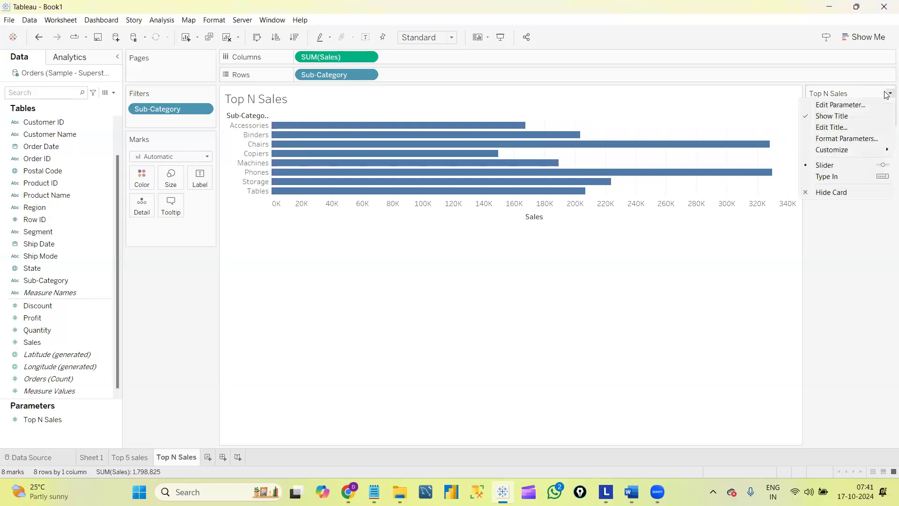
pyautogui.click(868, 177)
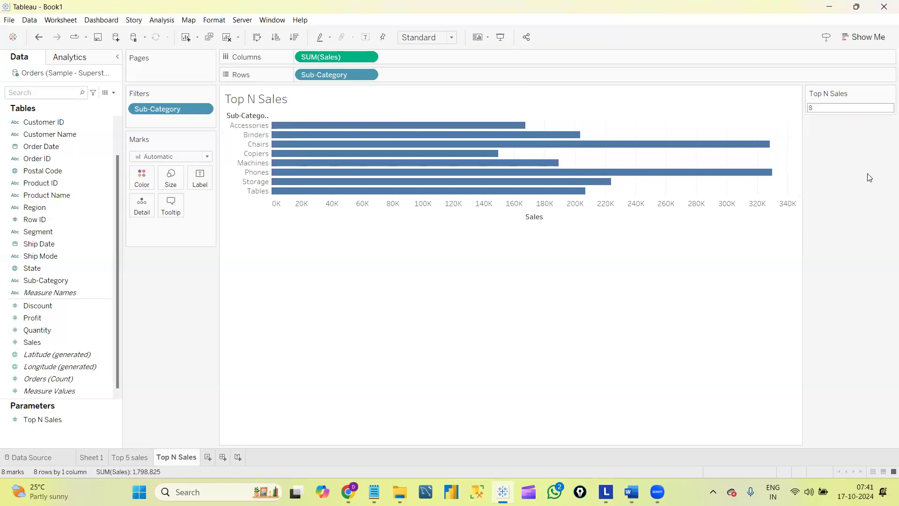
pyautogui.doubleClick(824, 107)
pyautogui.press('BackSpace')
pyautogui.write('10')
pyautogui.click(736, 281)
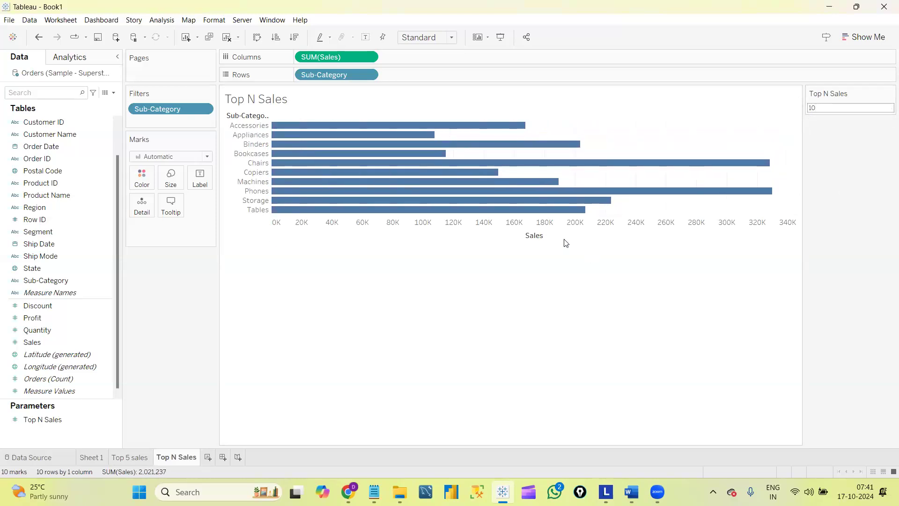
# Set the Top N Sales parameter value to 16.
pyautogui.press('BackSpace')
pyautogui.write('15')
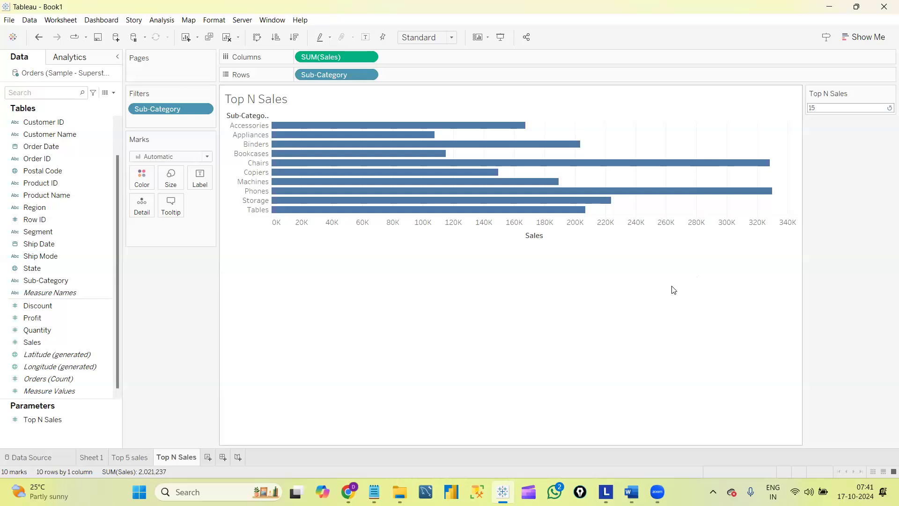
pyautogui.press('BackSpace')
pyautogui.write('6')
pyautogui.press('Return')
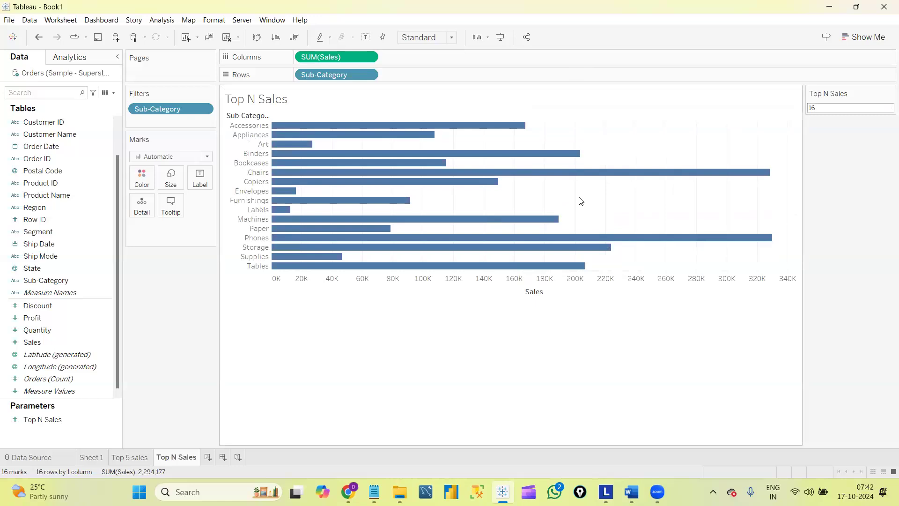
# Edit the Top N Sales parameter, set its step size to 1, and save it.
pyautogui.moveTo(519, 269)
pyautogui.click(107, 419)
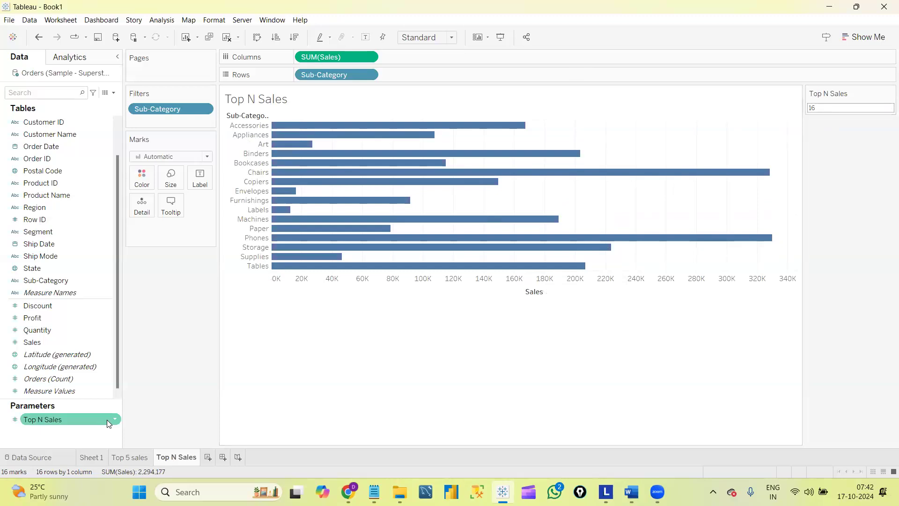
pyautogui.click(114, 419)
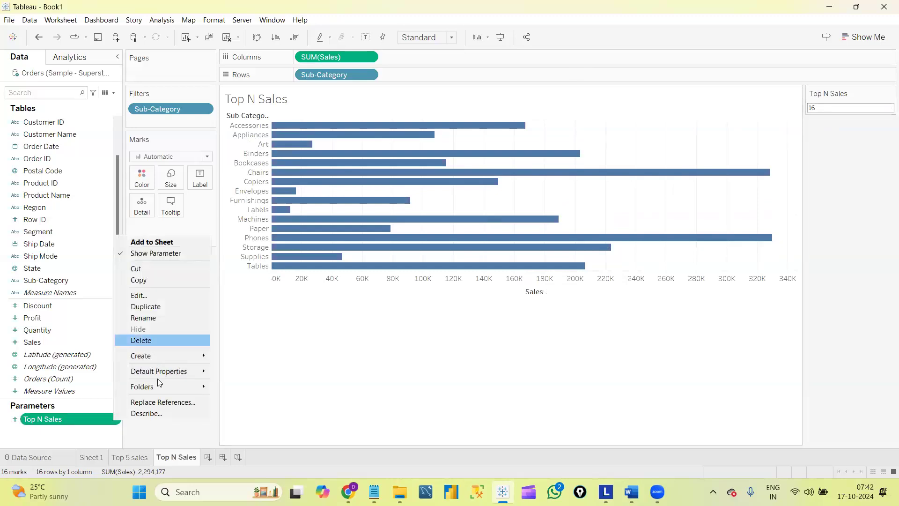
pyautogui.click(160, 292)
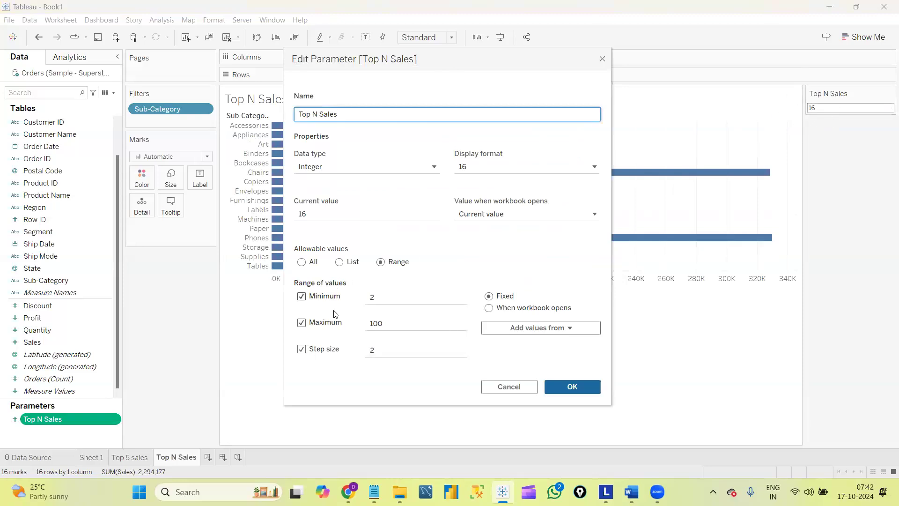
pyautogui.click(375, 349)
pyautogui.press('BackSpace')
pyautogui.write('1')
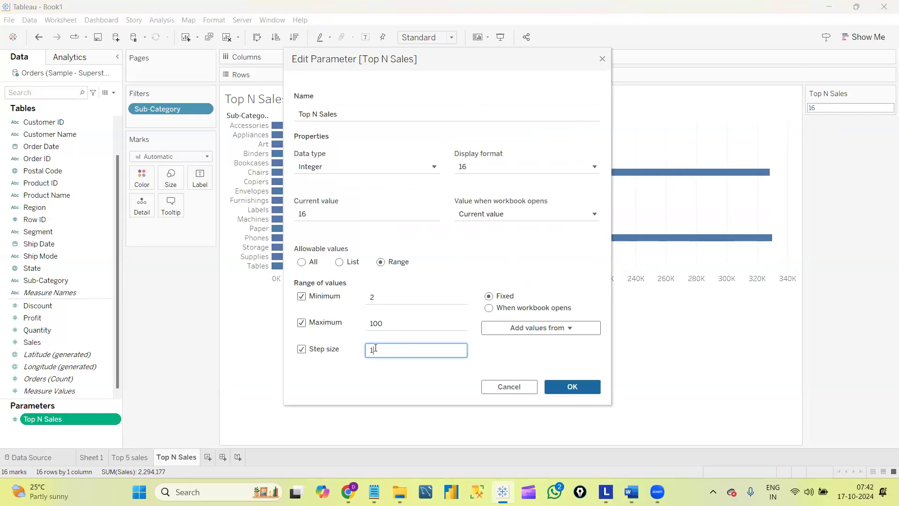
pyautogui.click(584, 385)
# Set the Top N Sales parameter value to 8 in its control on the sheet.
pyautogui.click(829, 108)
pyautogui.press('BackSpace')
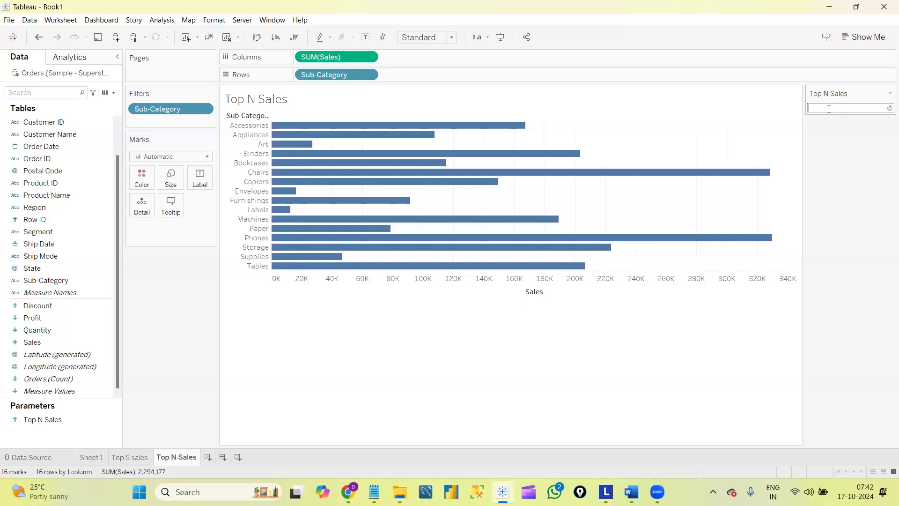
pyautogui.write('8')
pyautogui.press('Return')
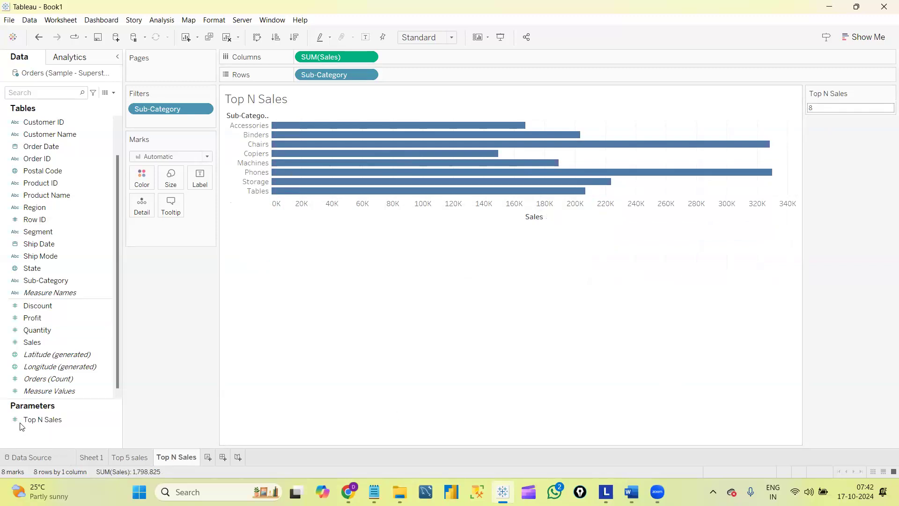
pyautogui.click(61, 418)
pyautogui.moveTo(143, 106); pyautogui.dragTo(175, 116)
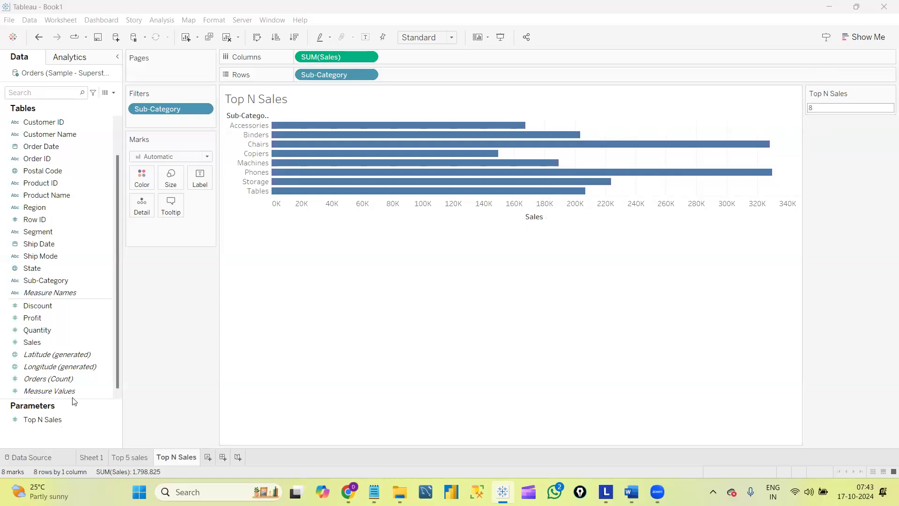
pyautogui.click(77, 428)
pyautogui.click(263, 310)
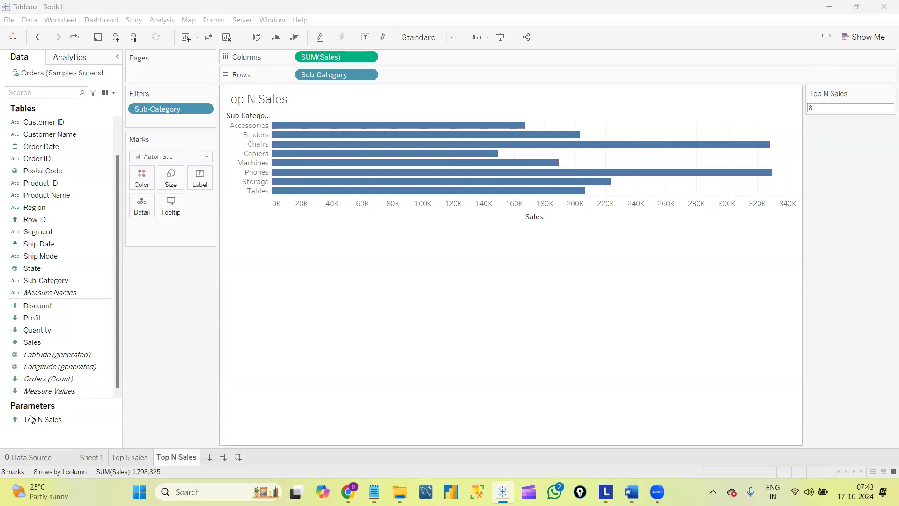
pyautogui.click(56, 419)
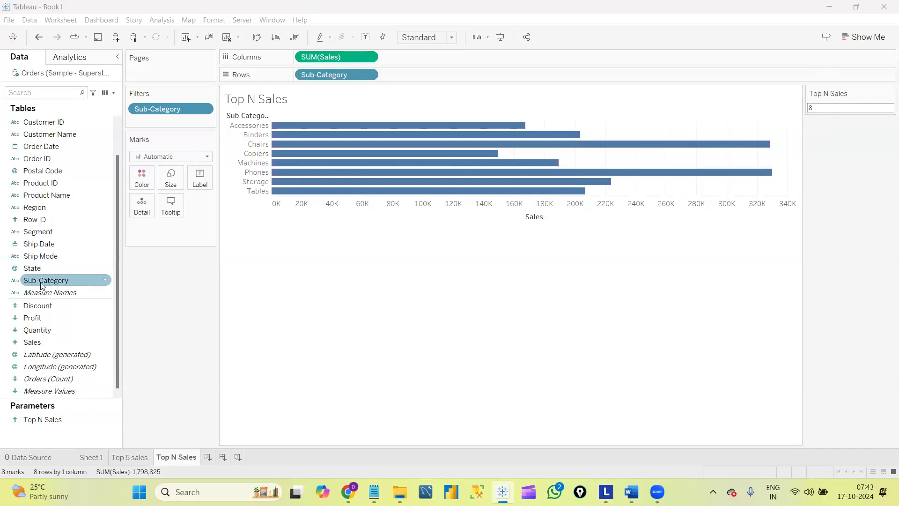
pyautogui.click(52, 354)
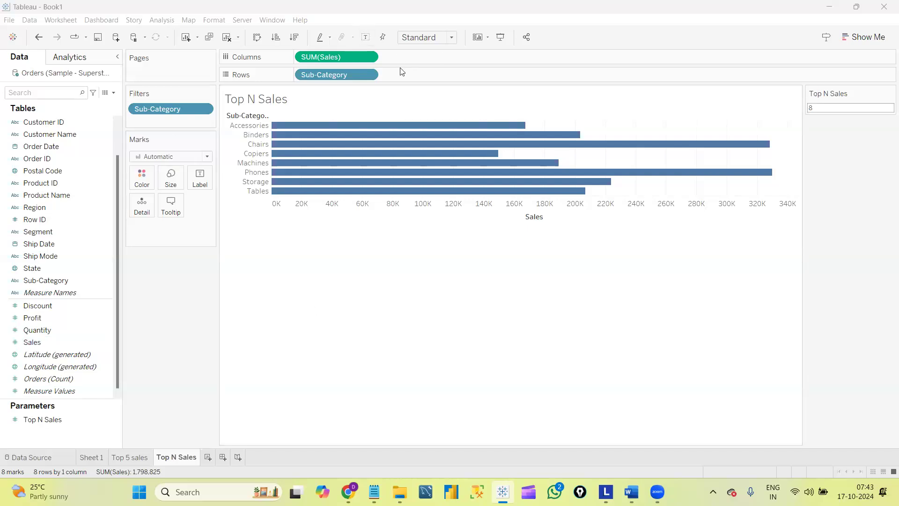
pyautogui.moveTo(335, 192)
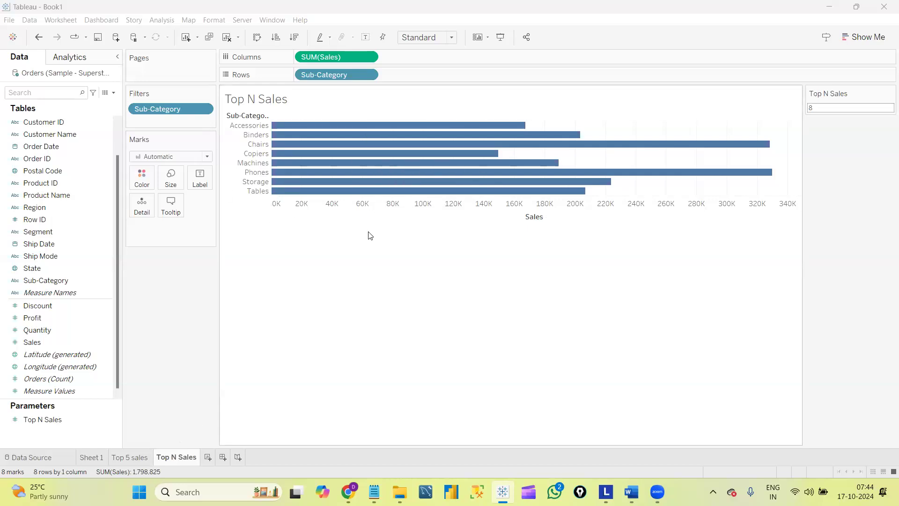
# Create a new worksheet showing Sales by Sub-Category as a horizontal bar chart.
pyautogui.click(207, 460)
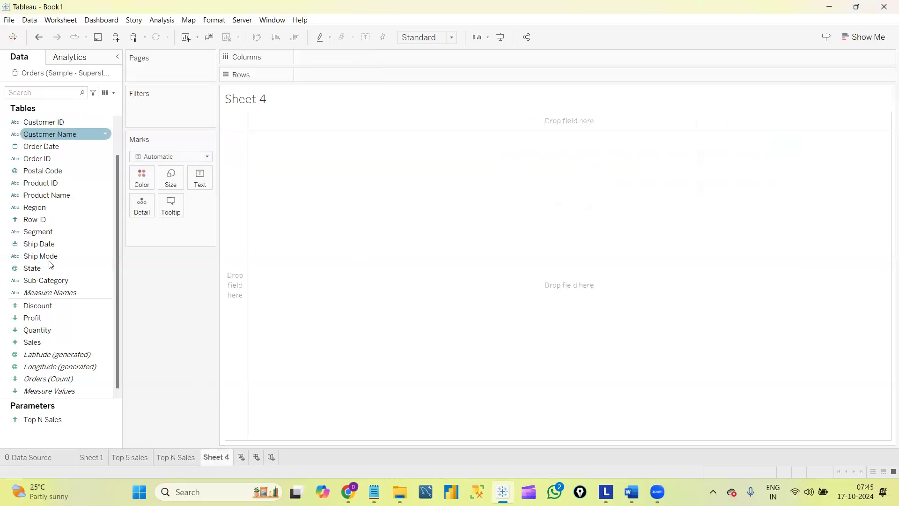
pyautogui.doubleClick(52, 281)
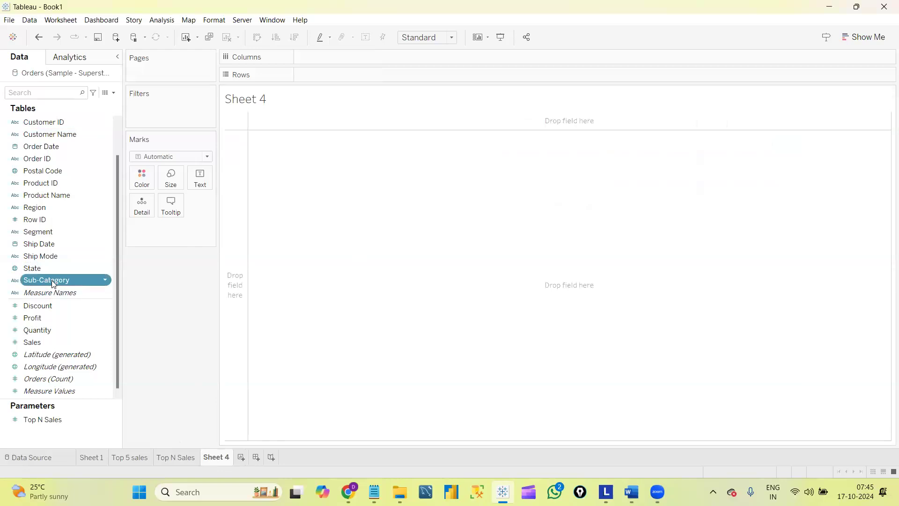
pyautogui.doubleClick(47, 342)
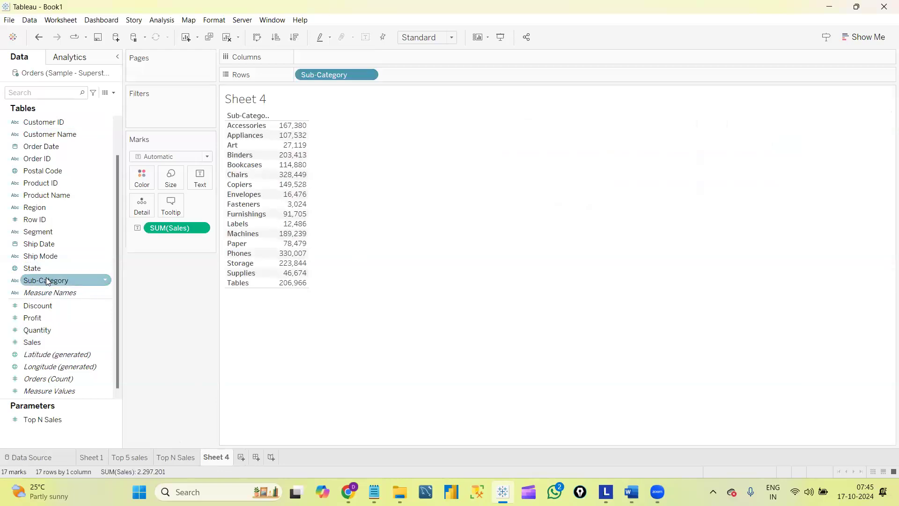
pyautogui.click(854, 32)
pyautogui.click(797, 124)
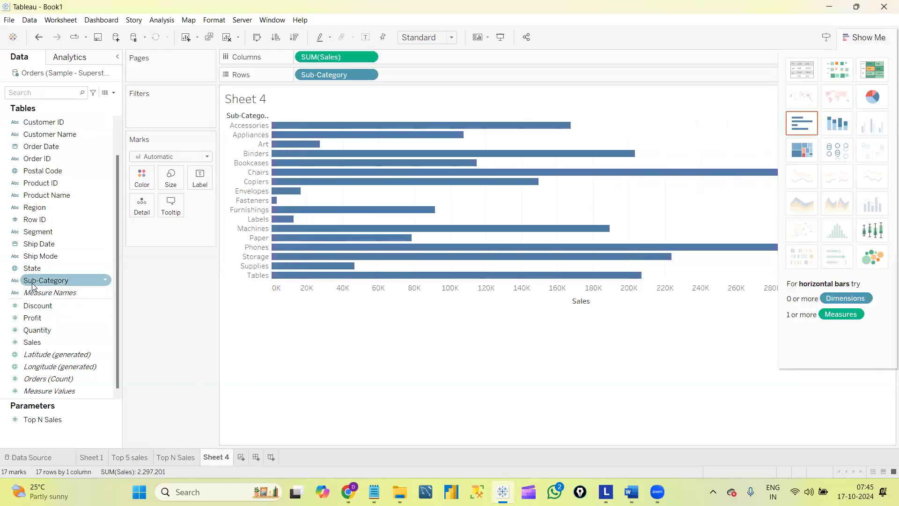
# Add a Sub-Category filter to Sheet 4 that limits the values by field to the Bottom by Sum of Sales.
pyautogui.moveTo(33, 287); pyautogui.dragTo(142, 106)
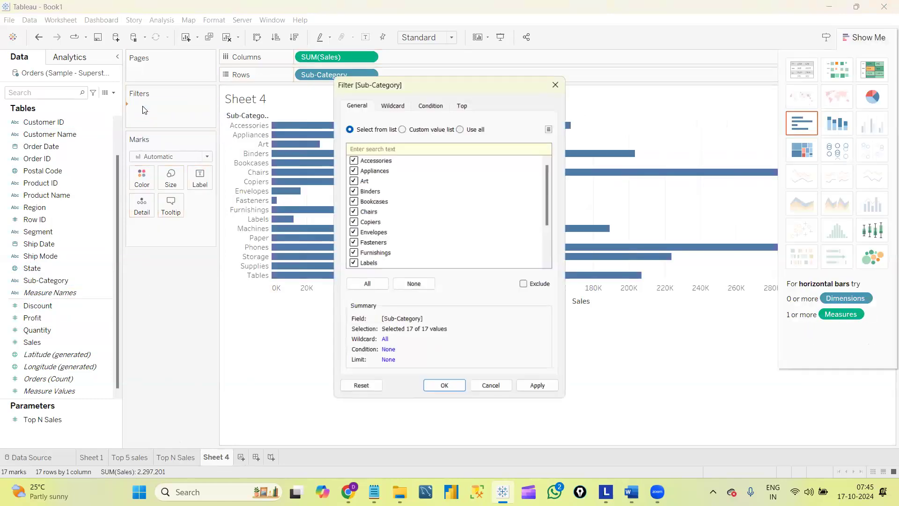
pyautogui.click(462, 105)
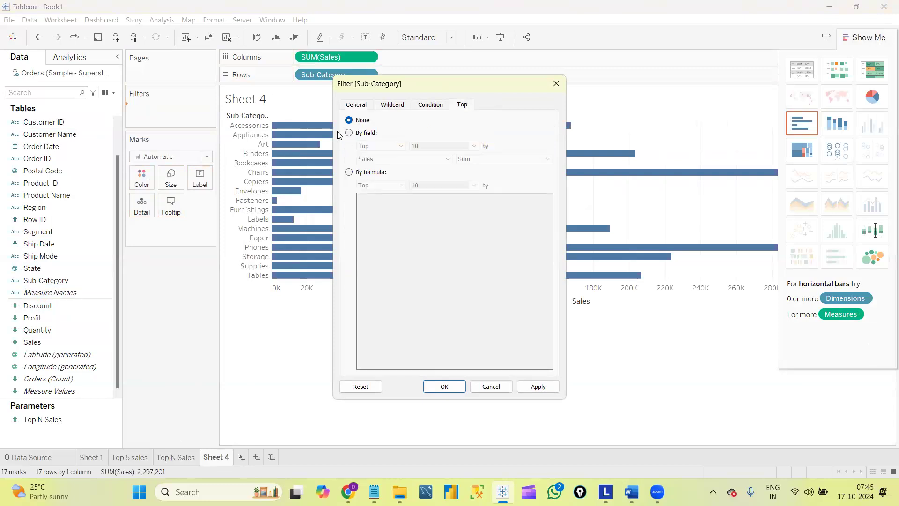
pyautogui.click(350, 133)
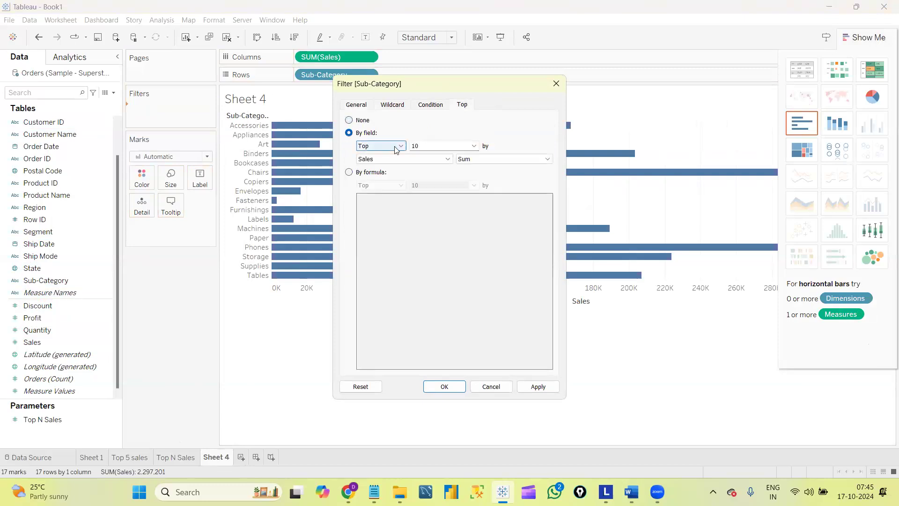
pyautogui.click(396, 149)
pyautogui.click(387, 162)
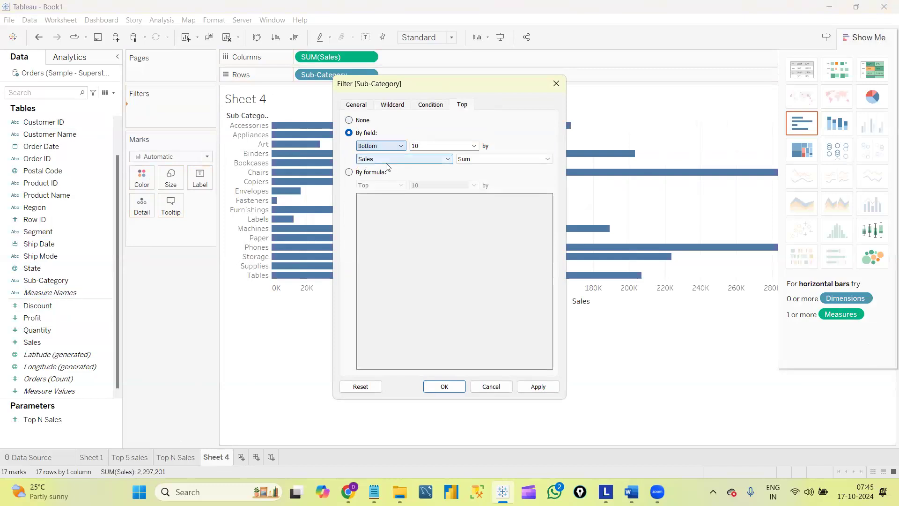
pyautogui.click(425, 146)
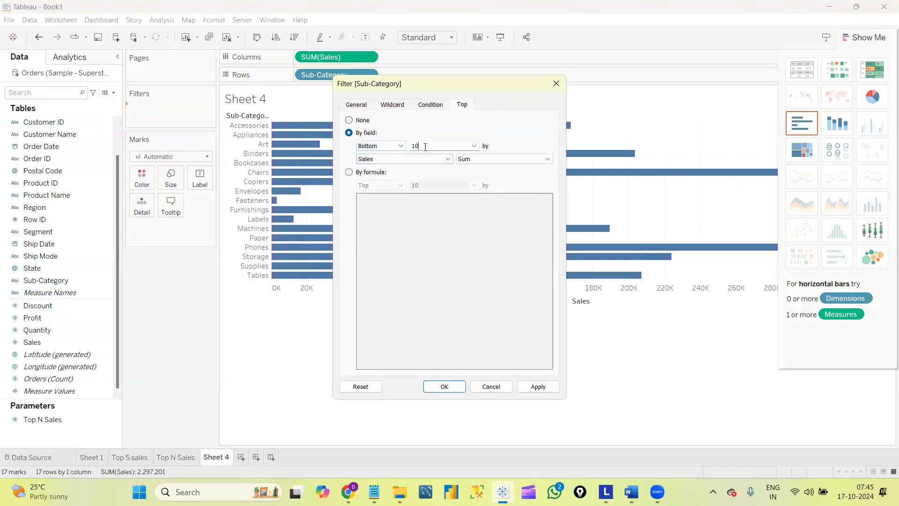
pyautogui.click(474, 146)
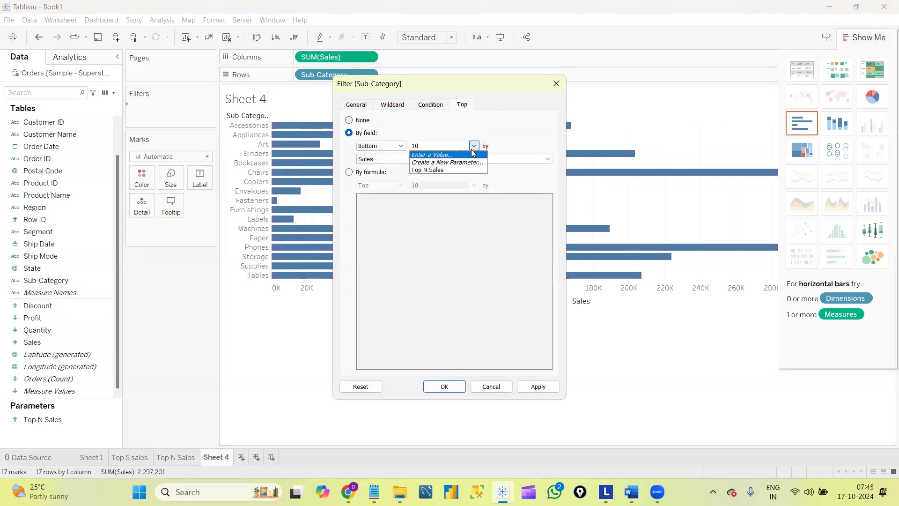
# Create a new parameter for the filter's limit and name it Bottom N Sales.
pyautogui.click(445, 163)
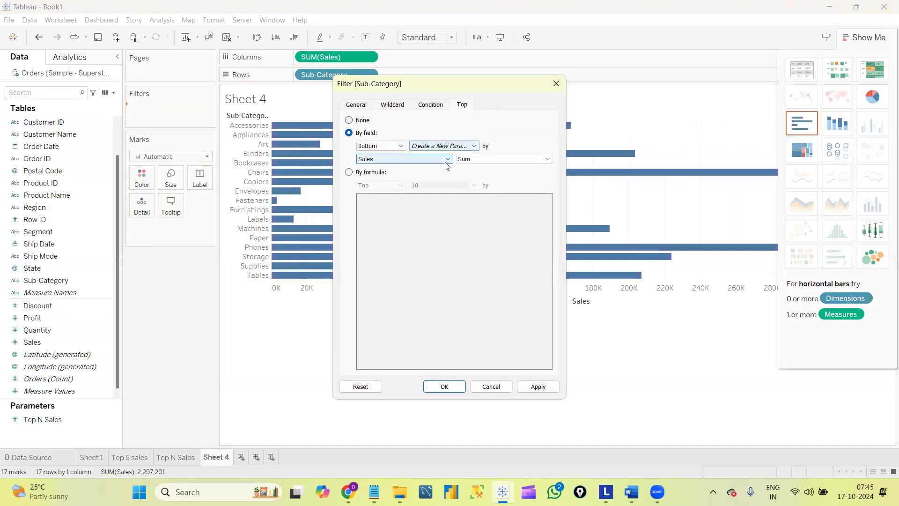
pyautogui.press('BackSpace')
pyautogui.press('BackSpace')
pyautogui.press('BackSpace')
pyautogui.press('BackSpace')
pyautogui.press('BackSpace')
pyautogui.press('BackSpace')
pyautogui.press('BackSpace')
pyautogui.press('BackSpace')
pyautogui.press('BackSpace')
pyautogui.press('BackSpace')
pyautogui.press('BackSpace')
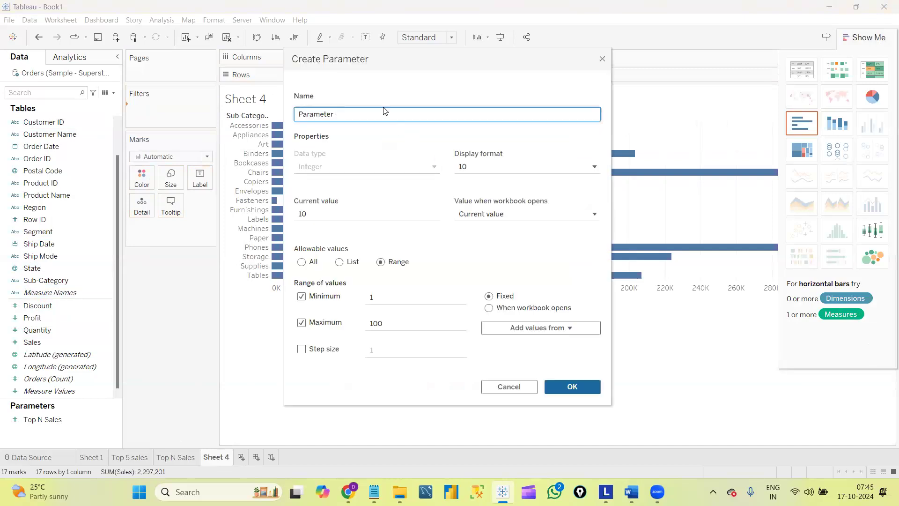
pyautogui.write('Top')
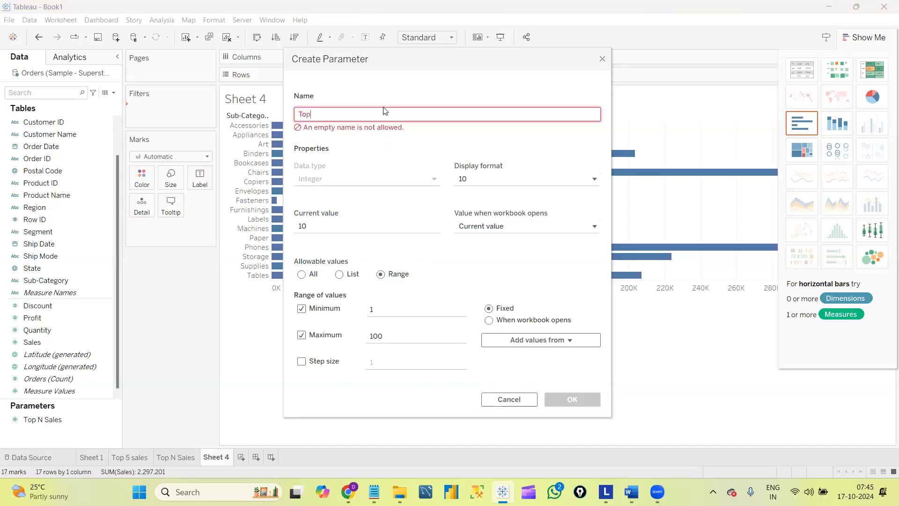
pyautogui.press('BackSpace')
pyautogui.press('BackSpace')
pyautogui.press('BackSpace')
pyautogui.press('BackSpace')
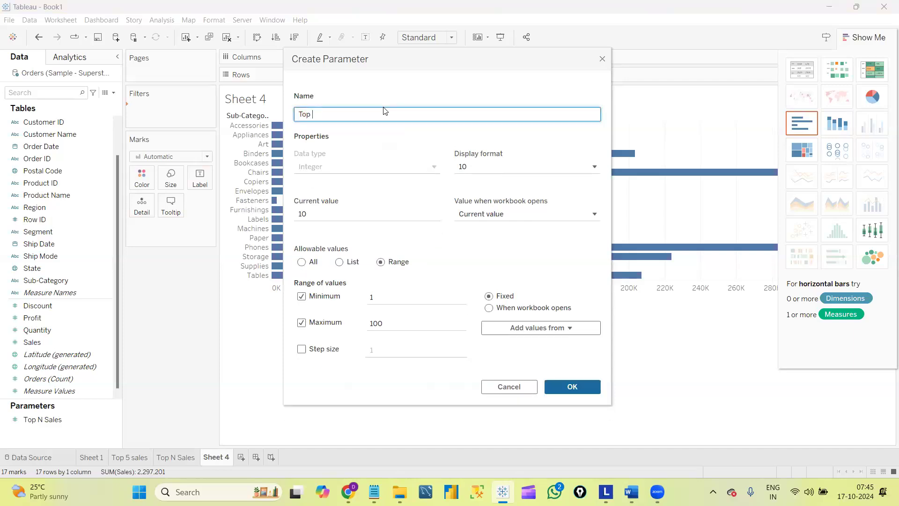
pyautogui.write('Bottom N Sales')
# Set the parameter's current value to 5 with a step size of 1, save it, and apply the Sub-Category filter.
pyautogui.click(312, 211)
pyautogui.press('BackSpace')
pyautogui.press('BackSpace')
pyautogui.write('5')
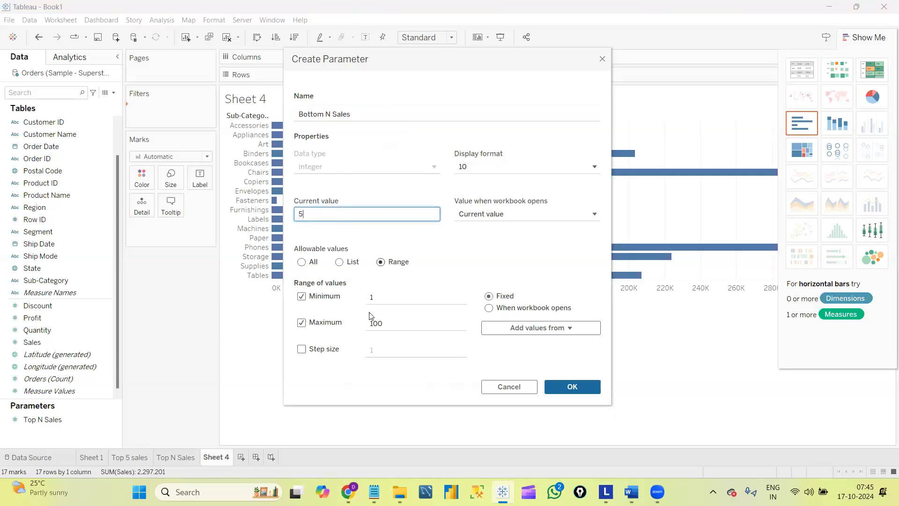
pyautogui.click(302, 350)
pyautogui.click(302, 350)
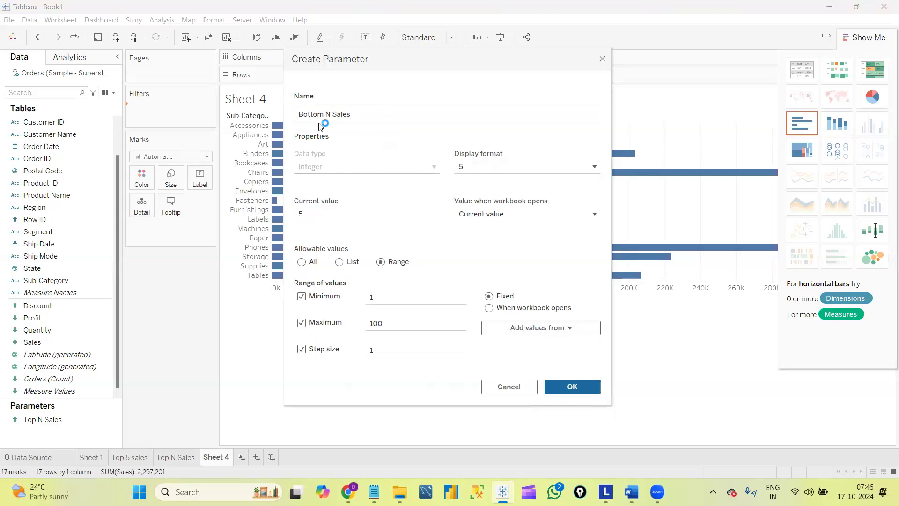
pyautogui.click(572, 387)
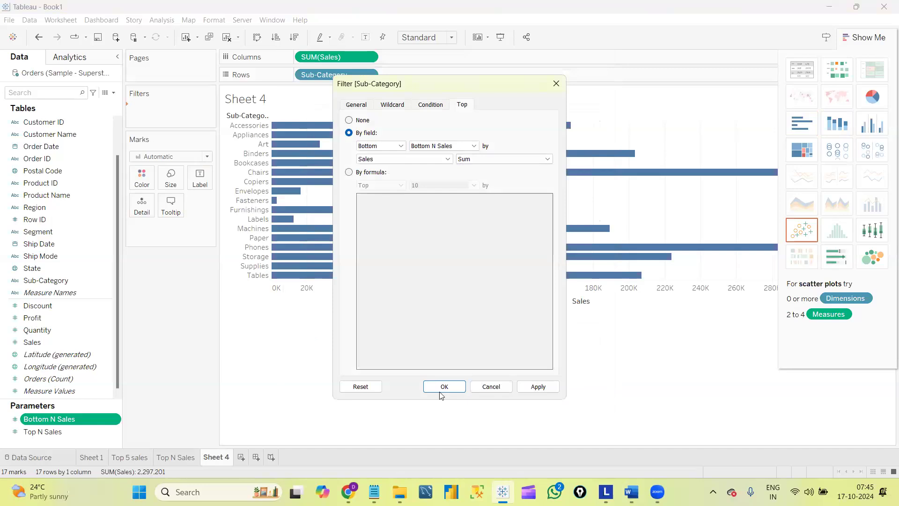
pyautogui.click(444, 386)
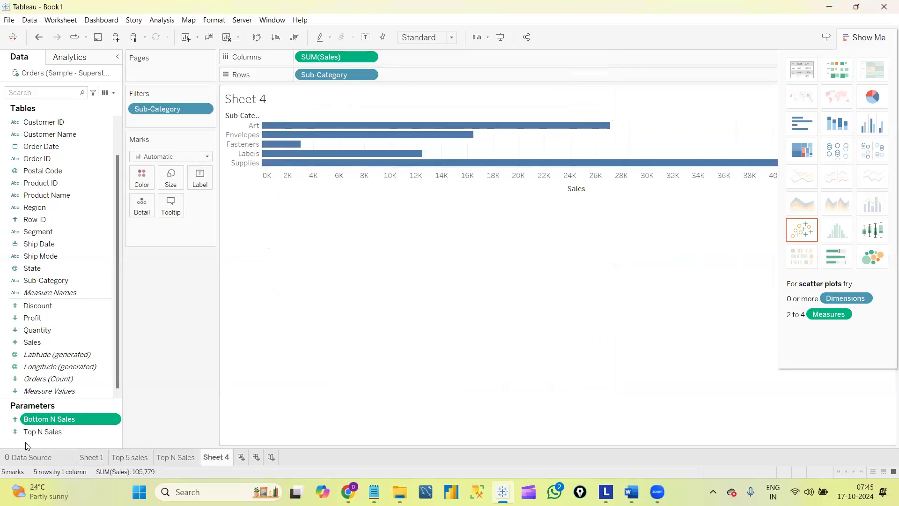
# Review the settings of the Bottom N Sales parameter and the Sub-Category filter's limit, closing both without changes.
pyautogui.click(50, 431)
pyautogui.click(52, 418)
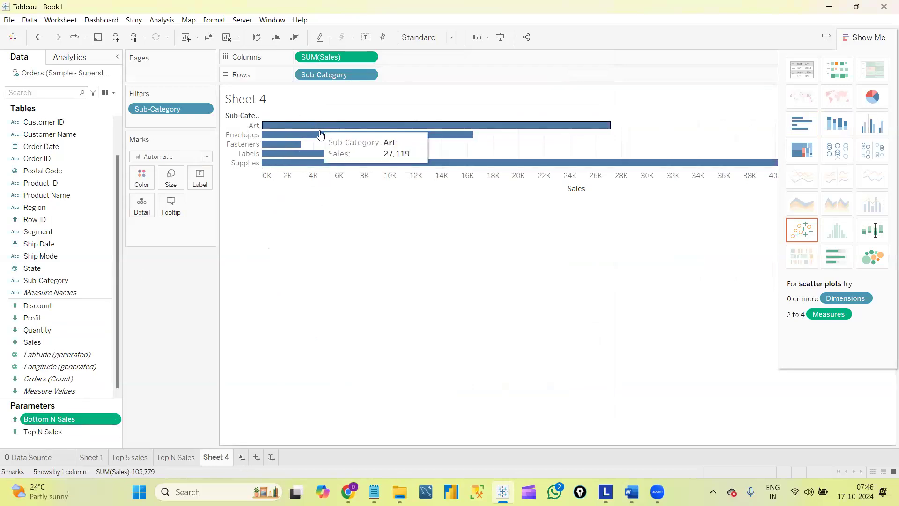
pyautogui.rightClick(115, 418)
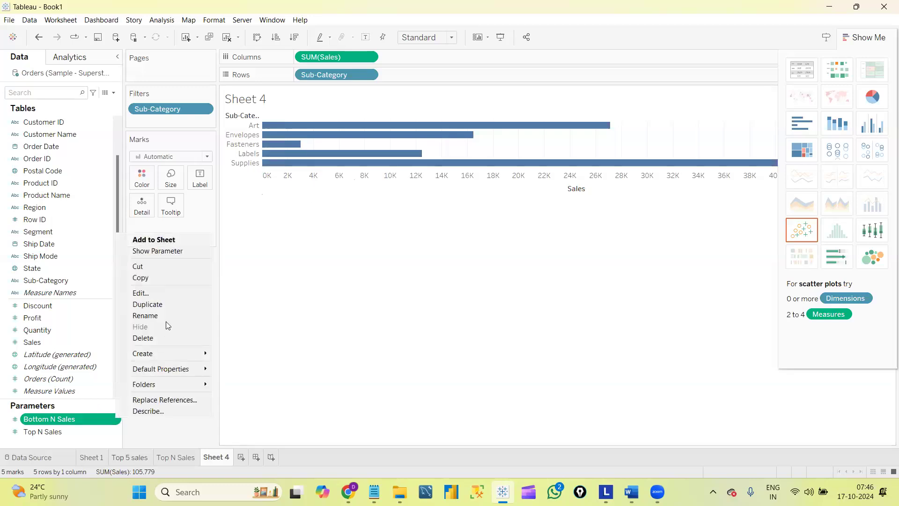
pyautogui.click(158, 293)
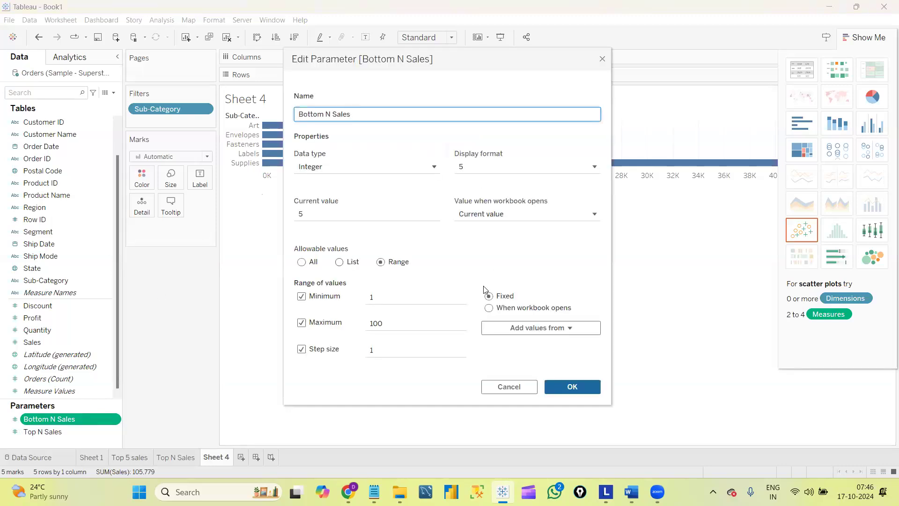
pyautogui.click(603, 59)
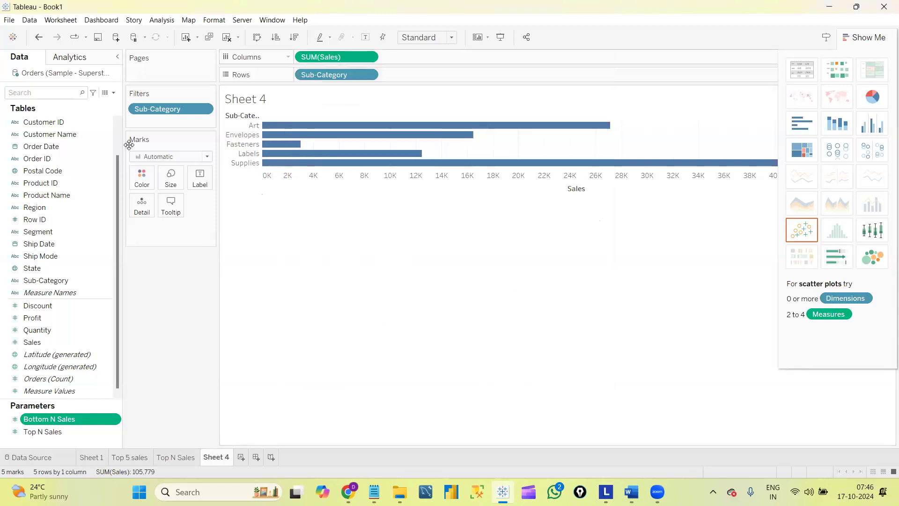
pyautogui.click(205, 111)
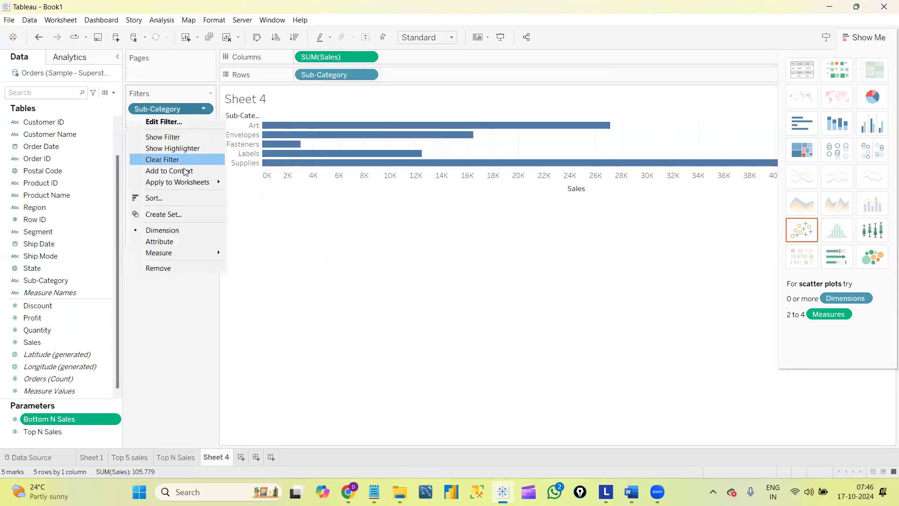
pyautogui.click(178, 124)
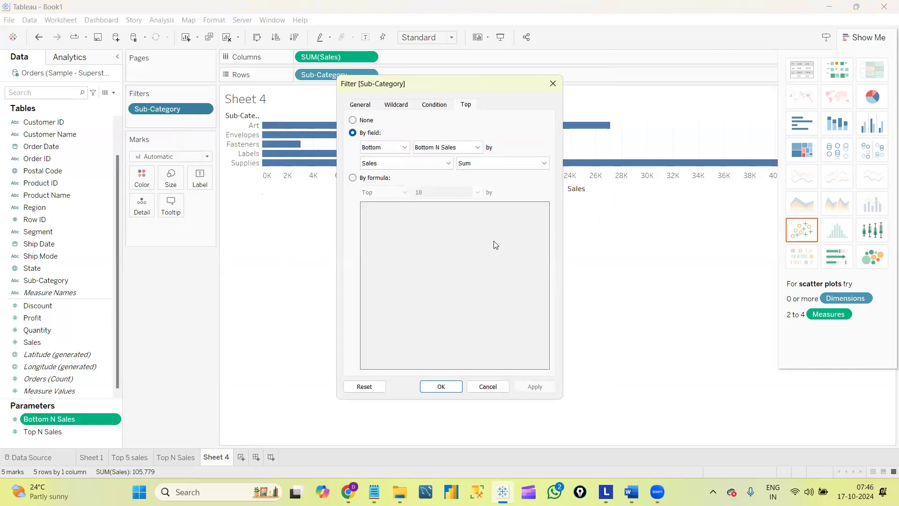
pyautogui.click(552, 84)
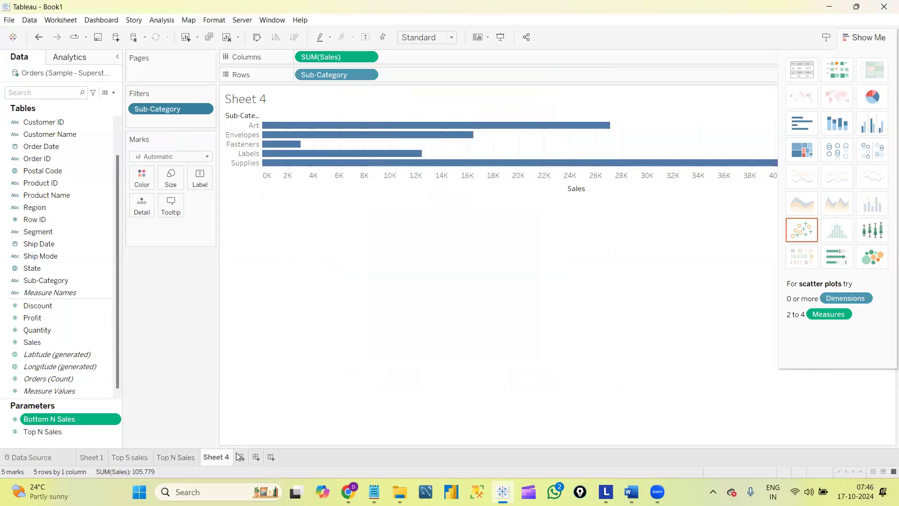
# Add a new blank worksheet and compare the Top N Sales sheet with Sheet 4.
pyautogui.click(190, 459)
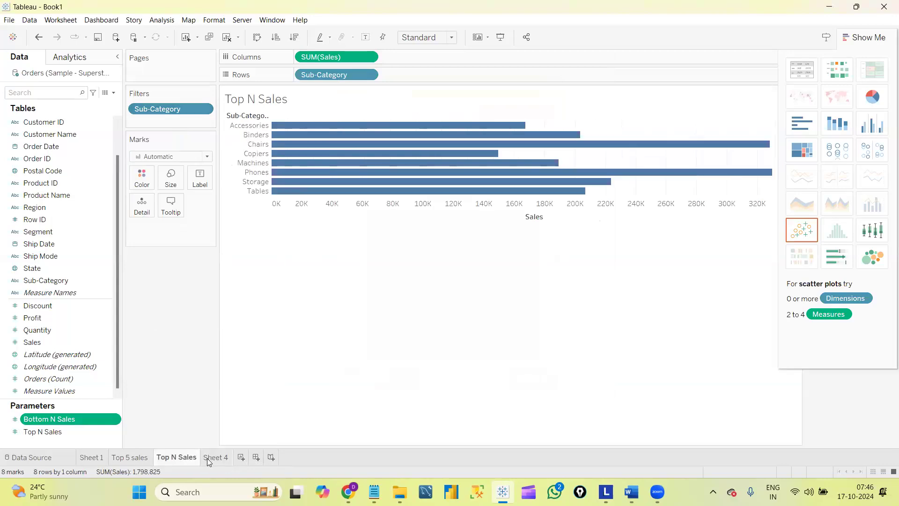
pyautogui.click(207, 458)
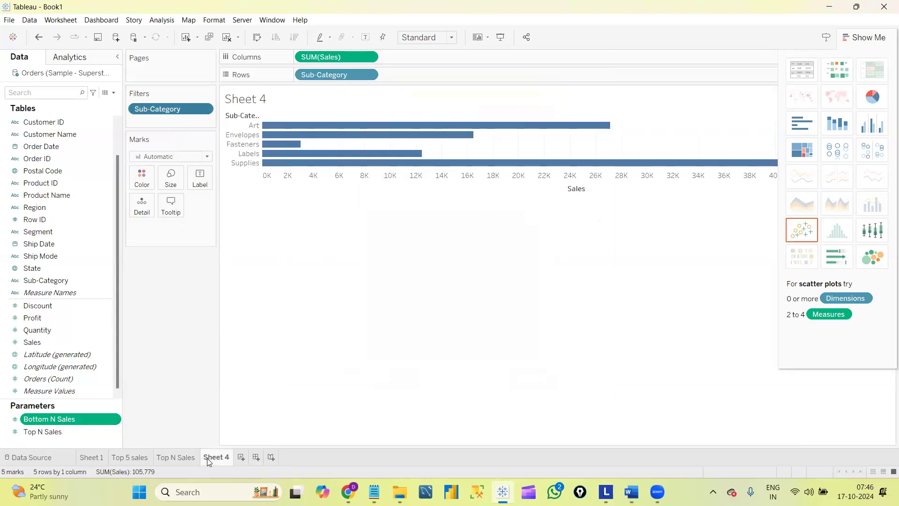
pyautogui.click(241, 456)
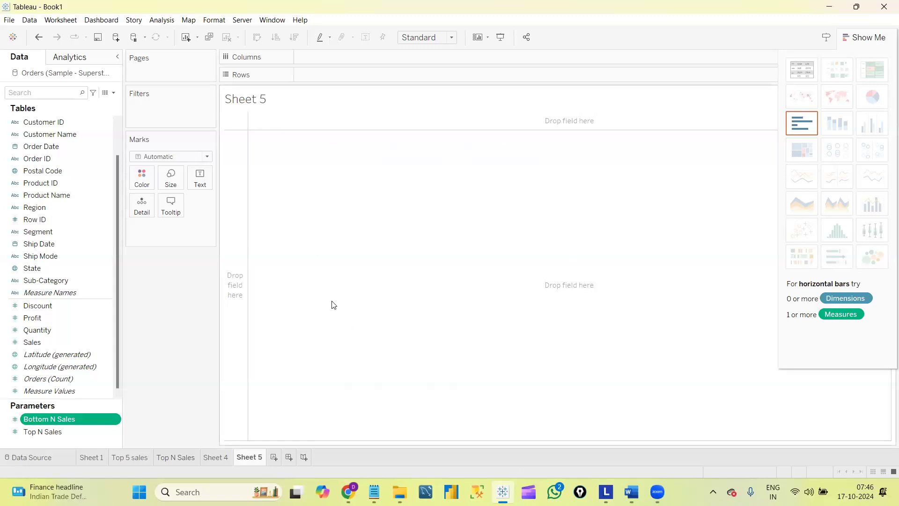
pyautogui.click(185, 457)
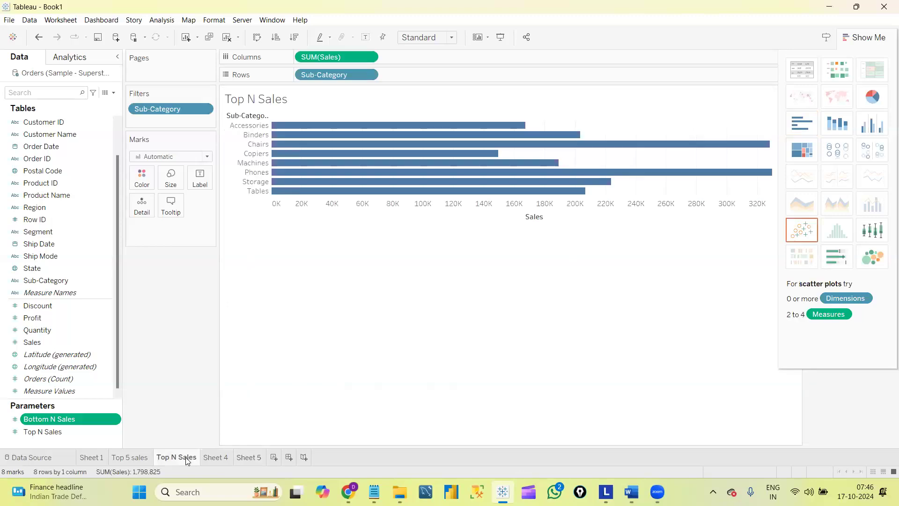
pyautogui.click(214, 456)
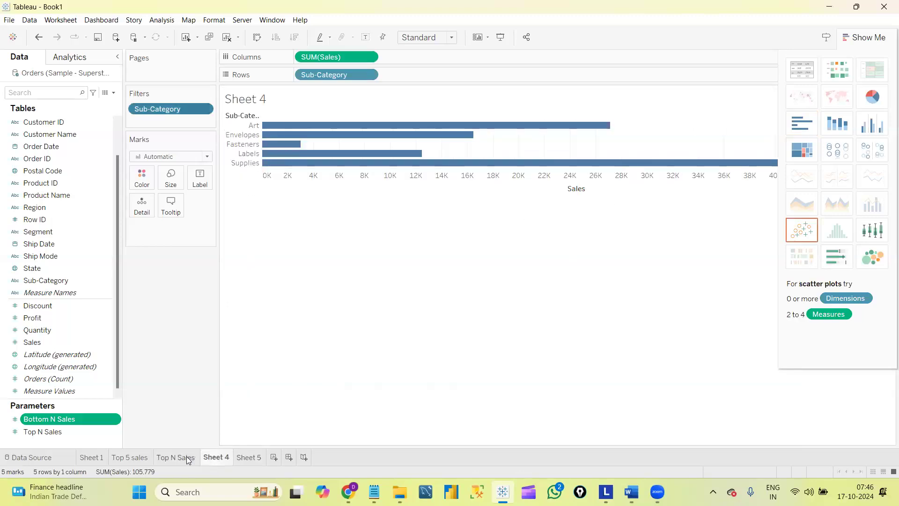
pyautogui.click(187, 458)
pyautogui.click(209, 458)
pyautogui.click(245, 458)
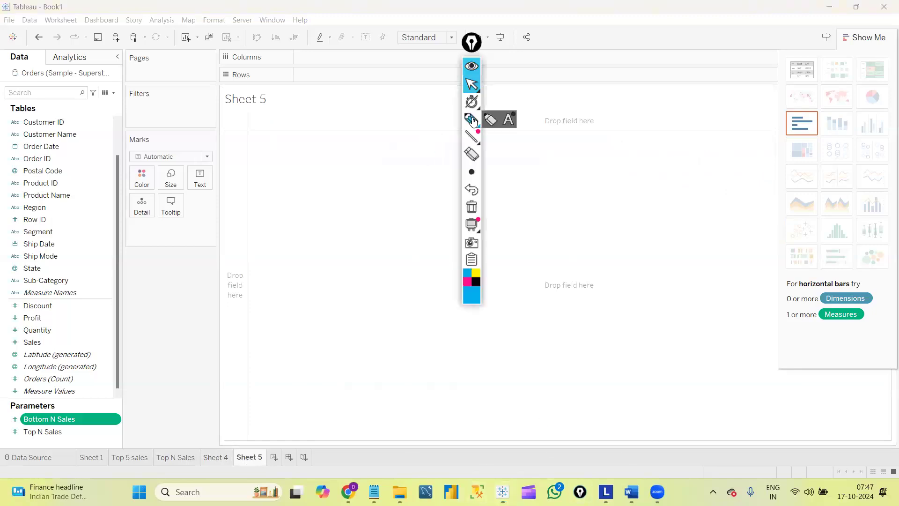
# Handwrite "Sets" and "Parameter" over the blank sheet with the annotation pen, clear the drawing, and restore the normal pointer.
pyautogui.click(471, 120)
pyautogui.moveTo(297, 177); pyautogui.dragTo(289, 253)
pyautogui.moveTo(328, 198)
pyautogui.mouseDown()
pyautogui.moveTo(328, 206)
pyautogui.moveTo(362, 171)
pyautogui.mouseUp()
pyautogui.moveTo(343, 139); pyautogui.dragTo(383, 181)
pyautogui.moveTo(343, 160)
pyautogui.mouseDown()
pyautogui.moveTo(360, 139)
pyautogui.moveTo(406, 184)
pyautogui.moveTo(399, 183)
pyautogui.mouseUp()
pyautogui.moveTo(333, 263); pyautogui.dragTo(373, 234)
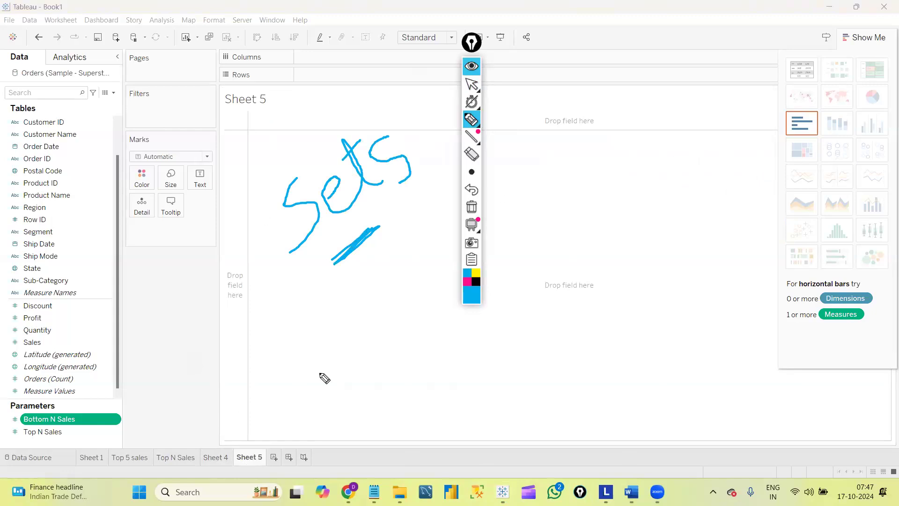
pyautogui.click(276, 348)
pyautogui.moveTo(290, 318)
pyautogui.mouseDown()
pyautogui.moveTo(305, 367)
pyautogui.moveTo(295, 363)
pyautogui.mouseUp()
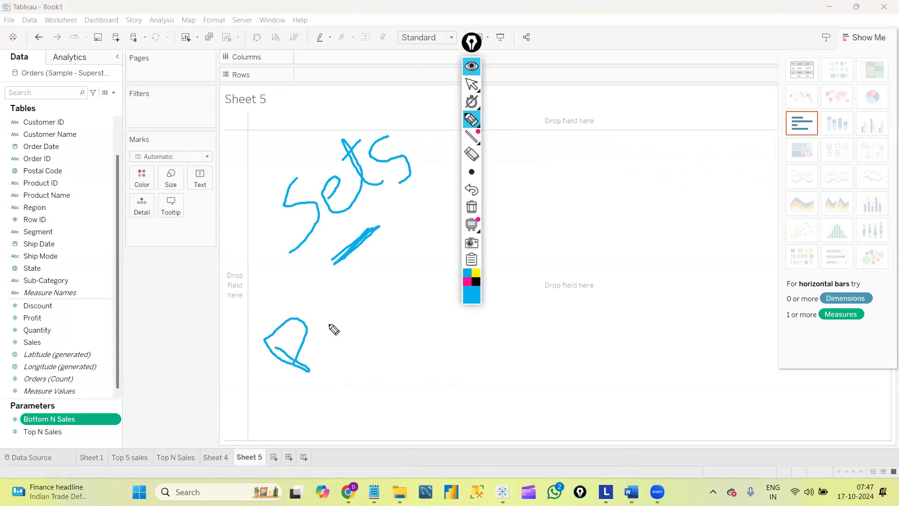
pyautogui.moveTo(329, 324)
pyautogui.mouseDown()
pyautogui.moveTo(341, 332)
pyautogui.moveTo(400, 299)
pyautogui.moveTo(399, 288)
pyautogui.moveTo(444, 239)
pyautogui.moveTo(446, 220)
pyautogui.moveTo(462, 228)
pyautogui.moveTo(445, 226)
pyautogui.moveTo(467, 204)
pyautogui.moveTo(490, 219)
pyautogui.mouseUp()
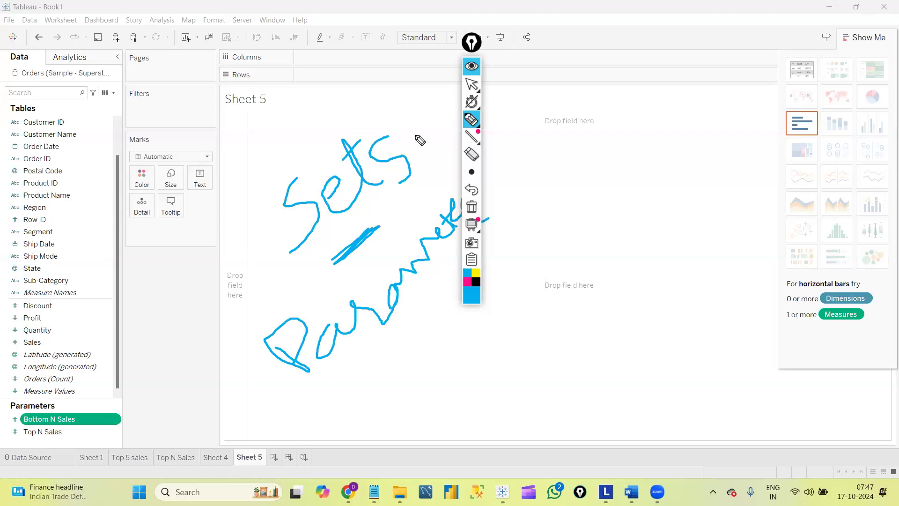
pyautogui.moveTo(244, 246); pyautogui.dragTo(256, 190)
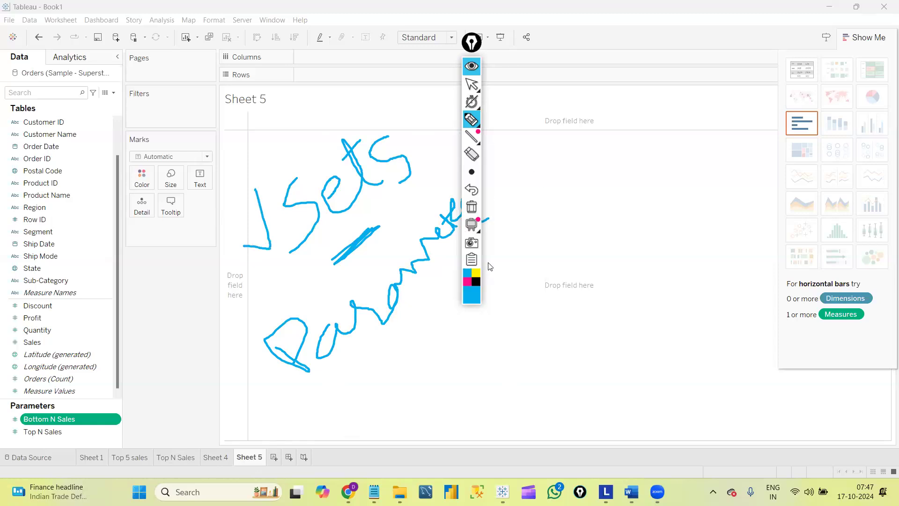
pyautogui.click(471, 207)
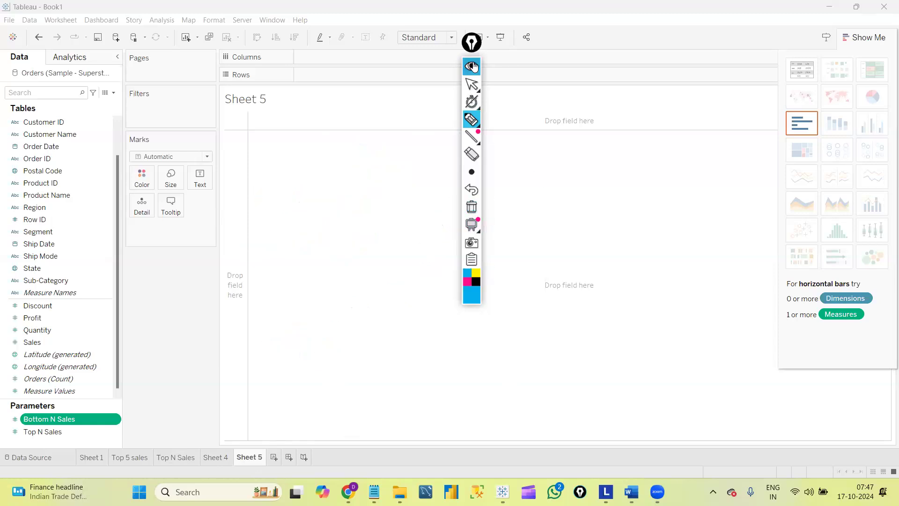
pyautogui.click(472, 84)
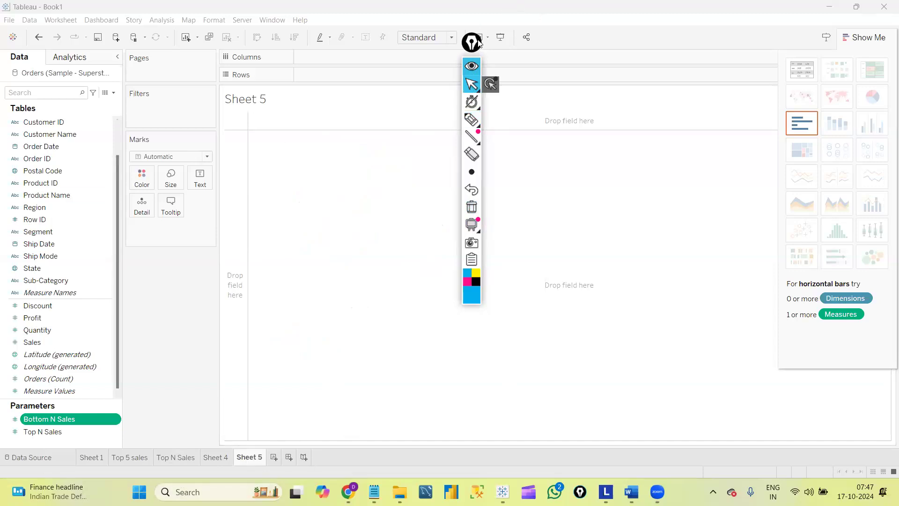
pyautogui.click(12, 39)
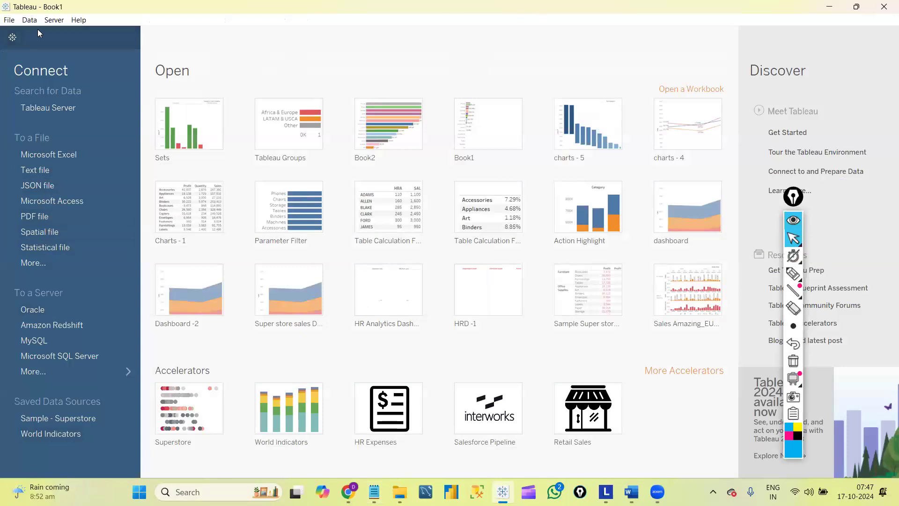
pyautogui.click(13, 37)
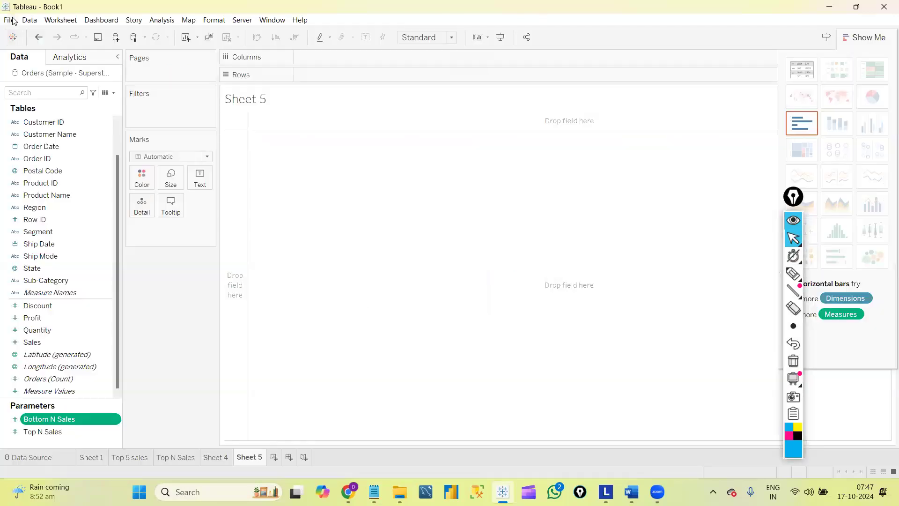
# Create a new blank workbook and maximize its window.
pyautogui.click(10, 19)
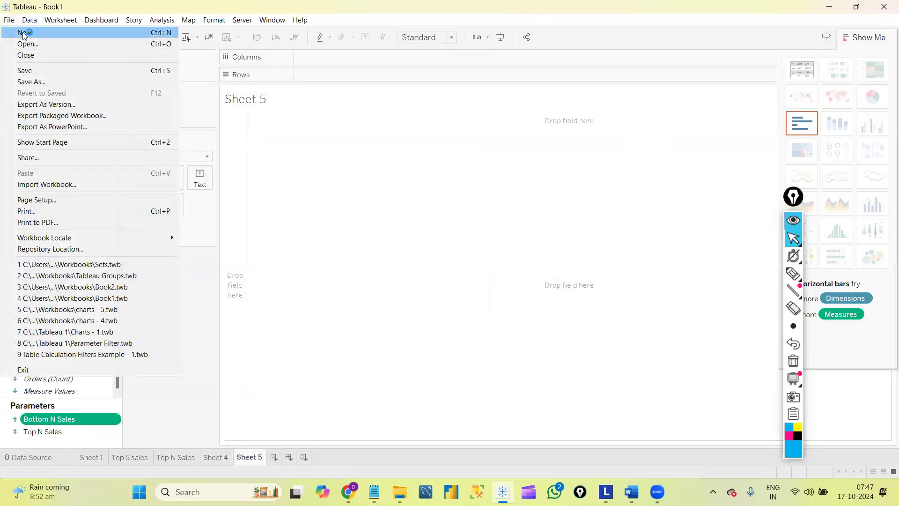
pyautogui.click(23, 32)
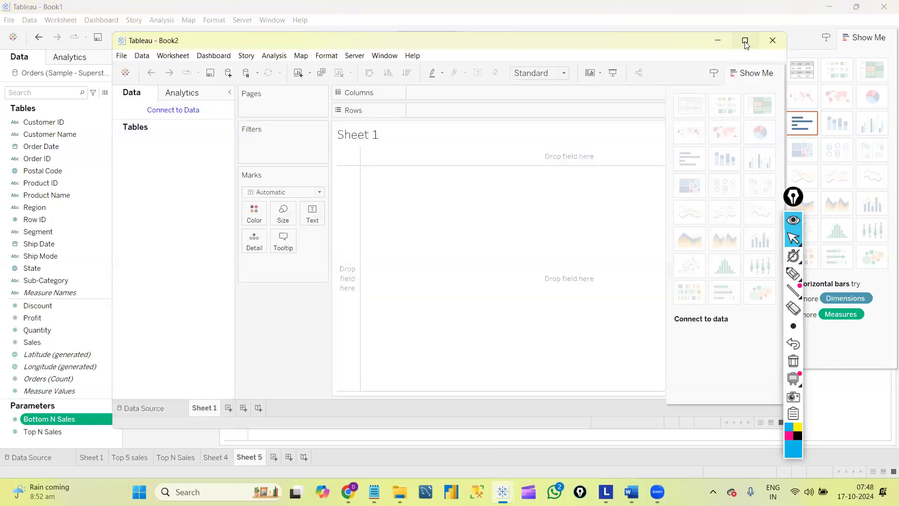
pyautogui.click(745, 40)
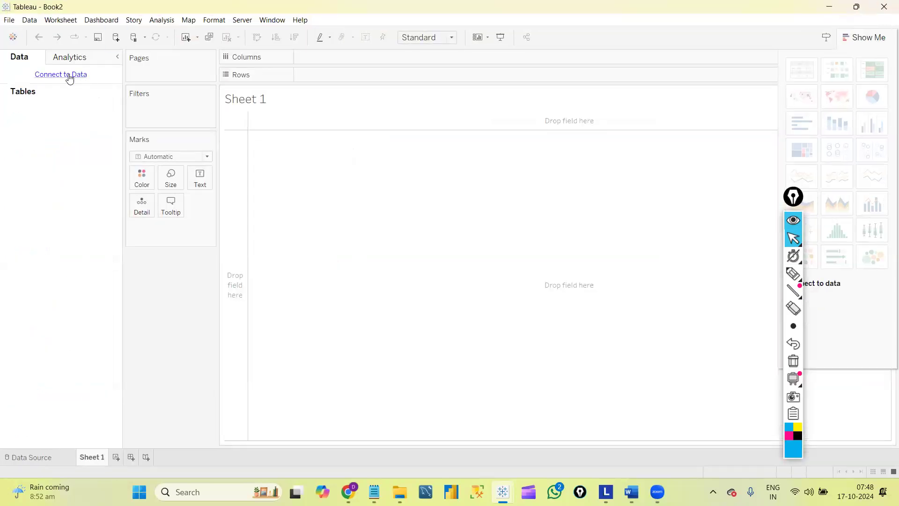
pyautogui.click(70, 77)
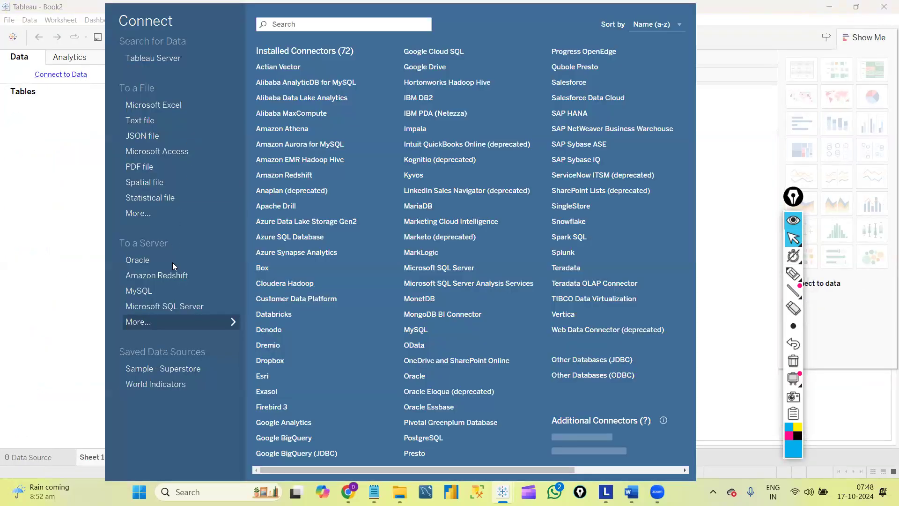
pyautogui.click(172, 305)
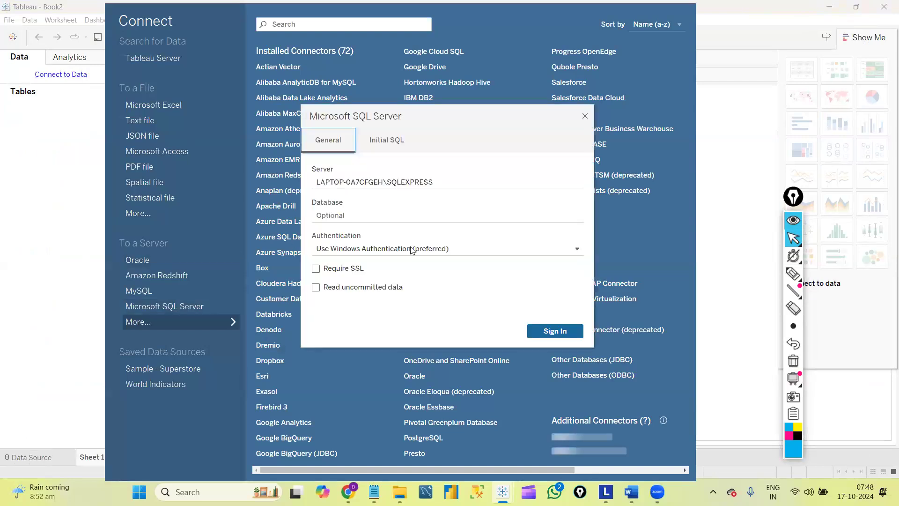
pyautogui.click(585, 117)
pyautogui.click(714, 210)
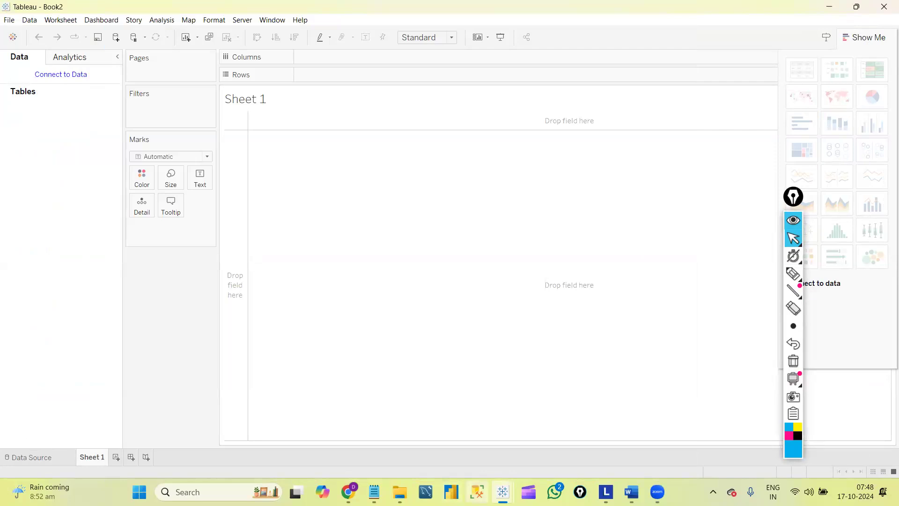
# Switch to SQL Server Management Studio and connect to the LAPTOP-0A7CFGEH\SQLEXPRESS database engine with Windows Authentication.
pyautogui.click(477, 492)
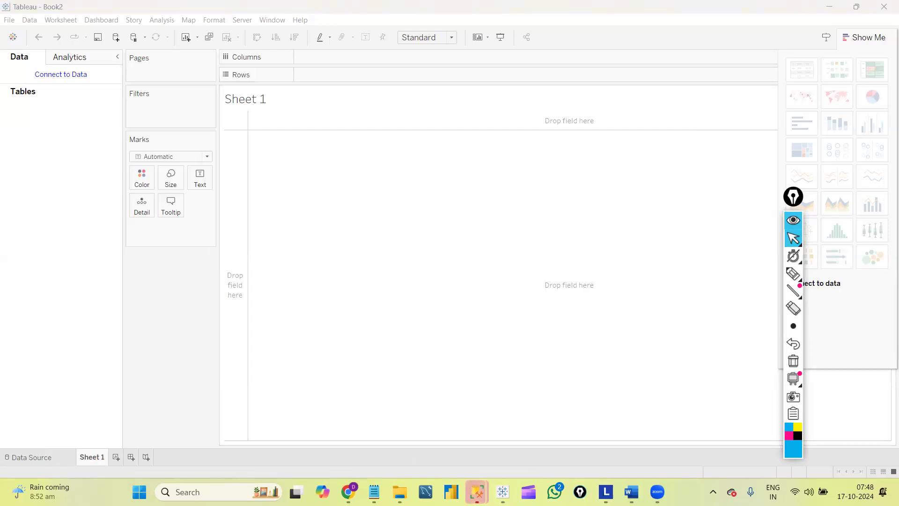
pyautogui.moveTo(470, 485)
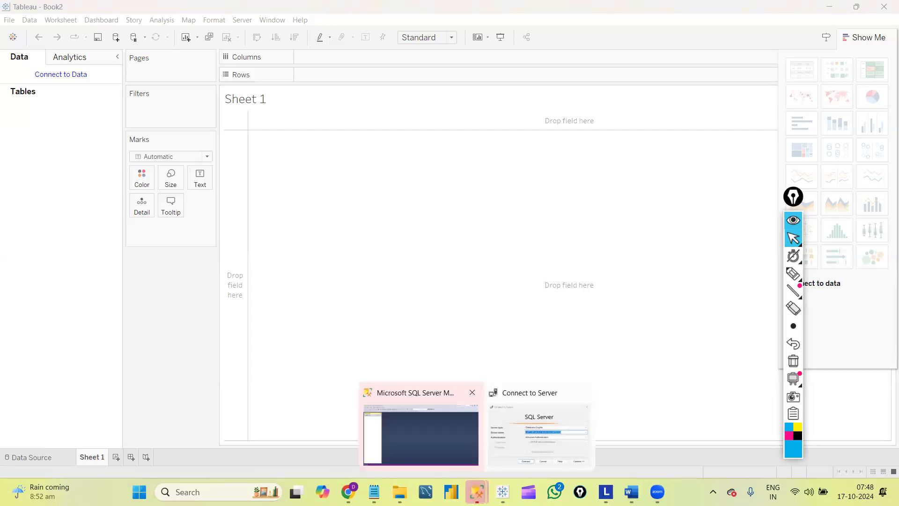
pyautogui.click(474, 379)
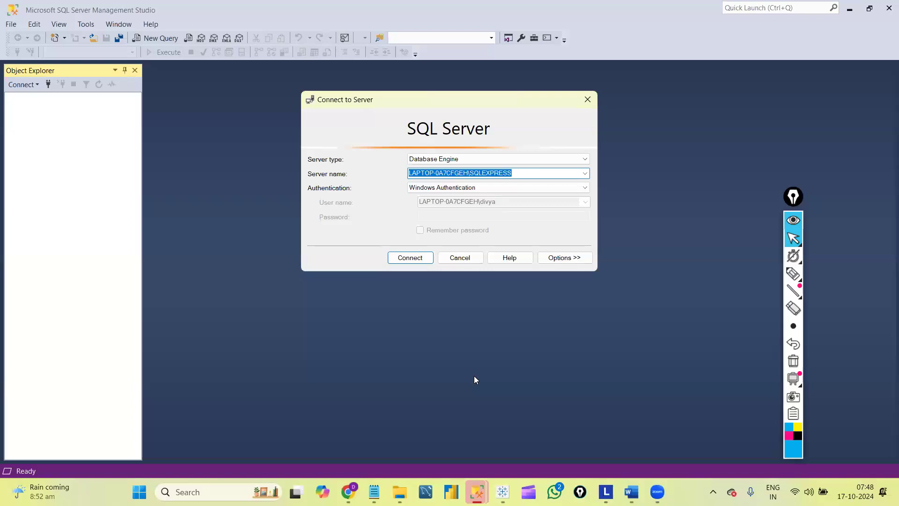
pyautogui.click(587, 175)
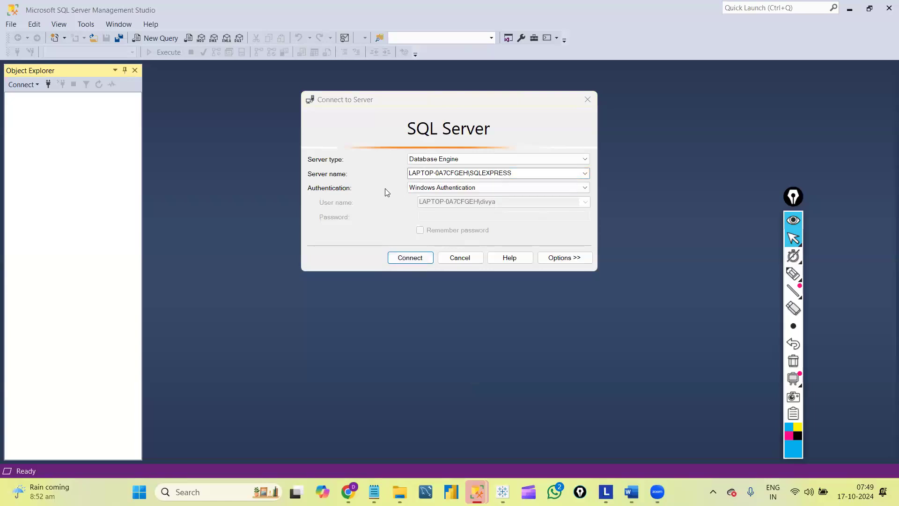
pyautogui.click(489, 173)
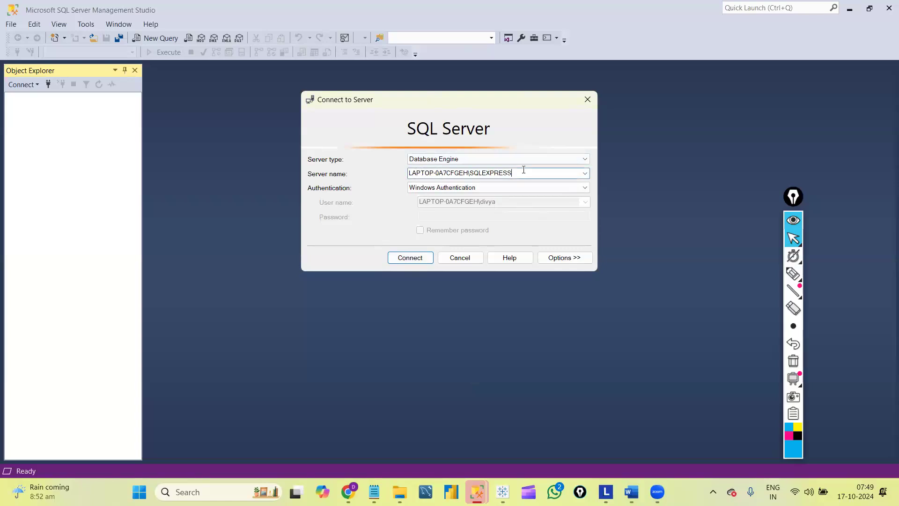
pyautogui.click(405, 260)
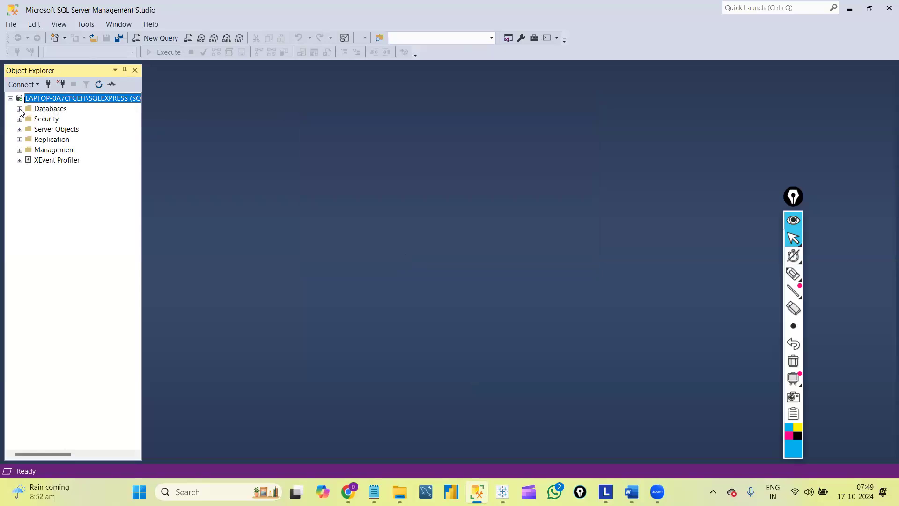
# Open a new query window and expand the server's Databases folder.
pyautogui.click(42, 108)
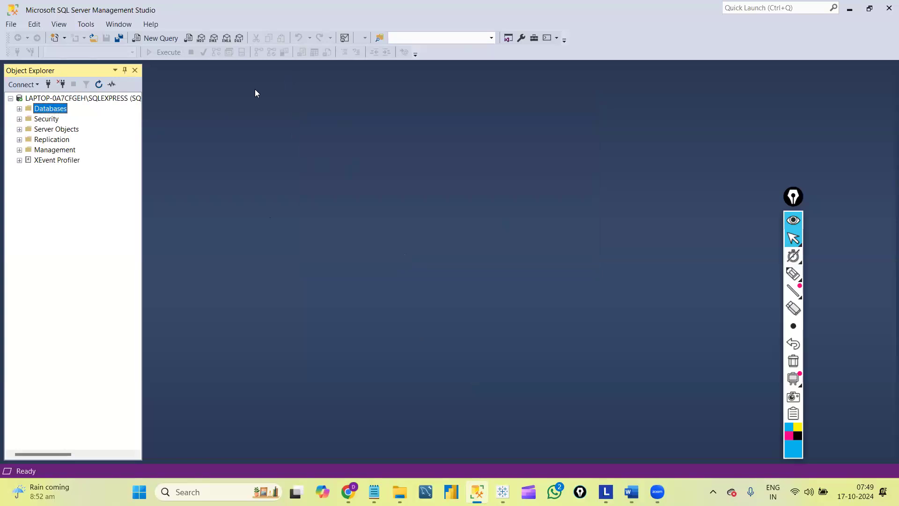
pyautogui.click(155, 39)
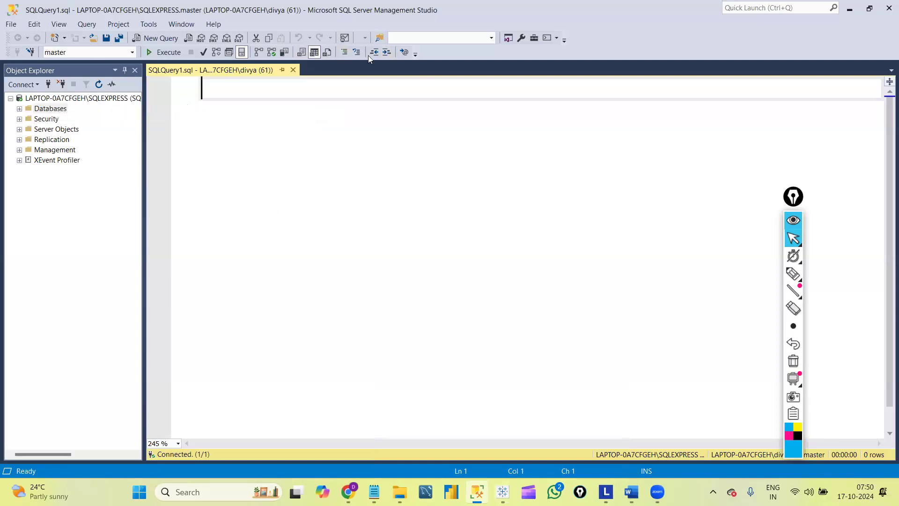
pyautogui.click(19, 109)
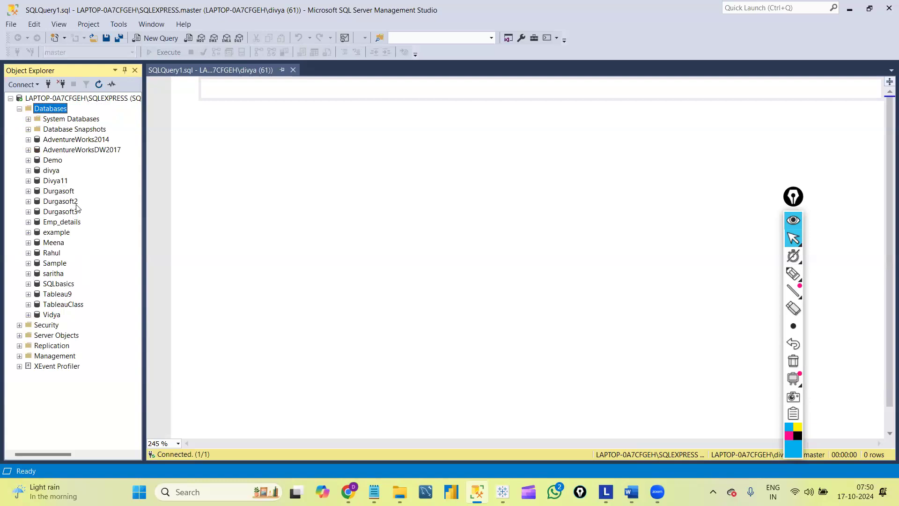
# Examine the AdventureWorks2014 and AdventureWorksDW2017 entries in the list of databases.
pyautogui.click(71, 142)
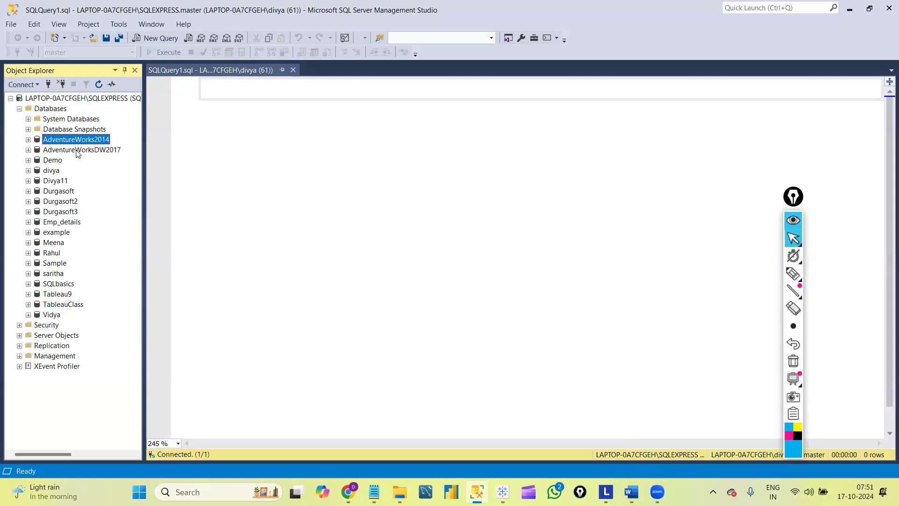
pyautogui.click(78, 151)
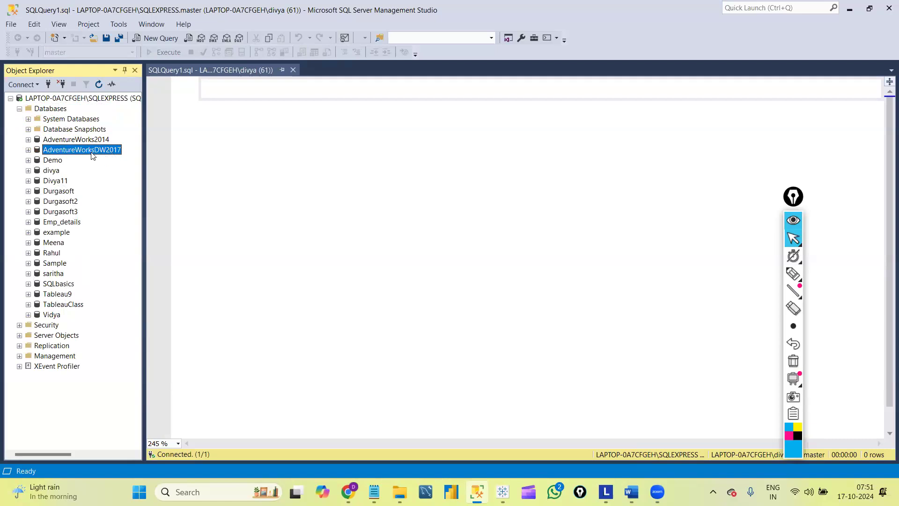
pyautogui.click(88, 141)
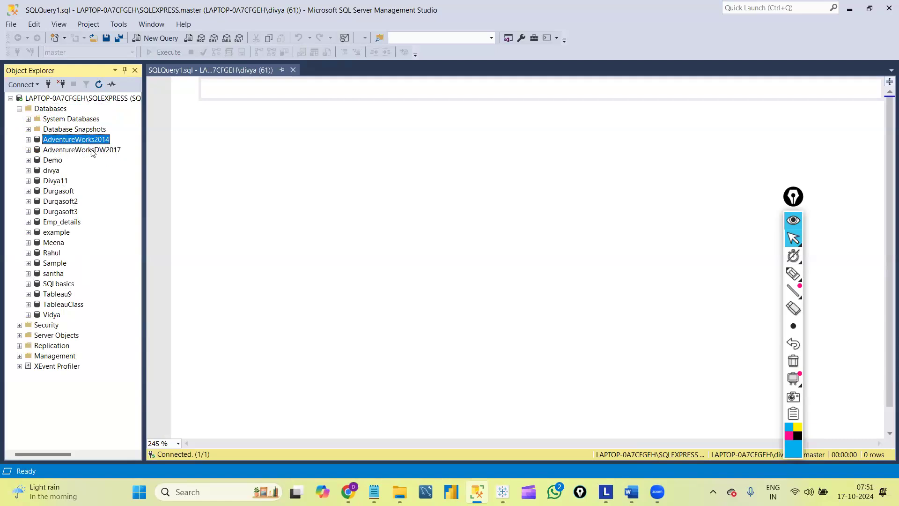
pyautogui.click(92, 150)
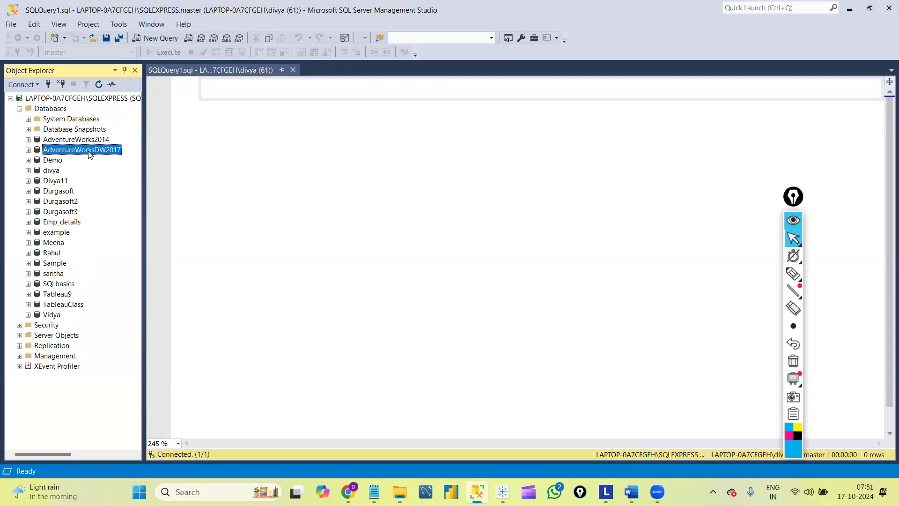
pyautogui.click(65, 140)
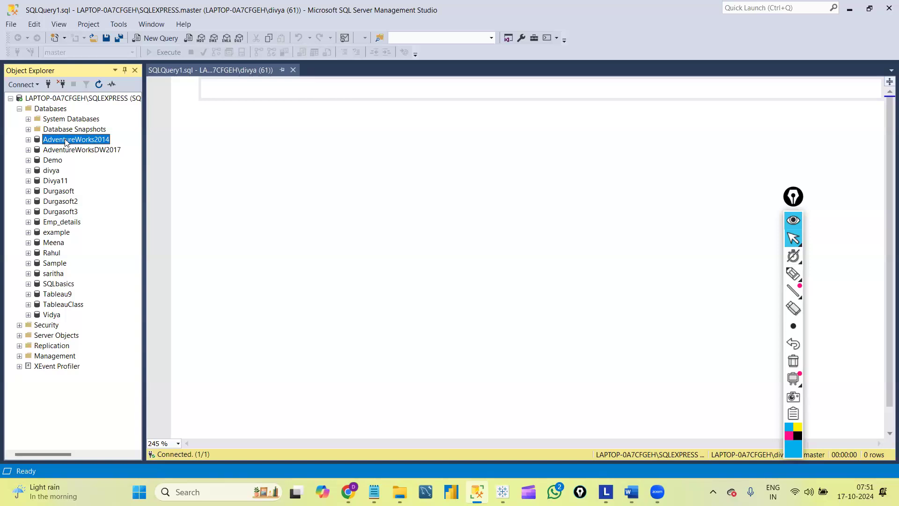
pyautogui.click(68, 151)
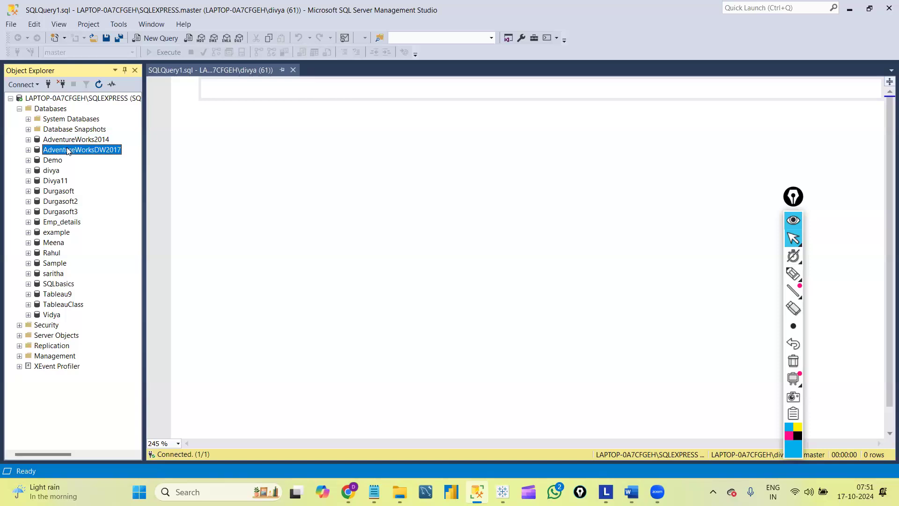
pyautogui.click(68, 141)
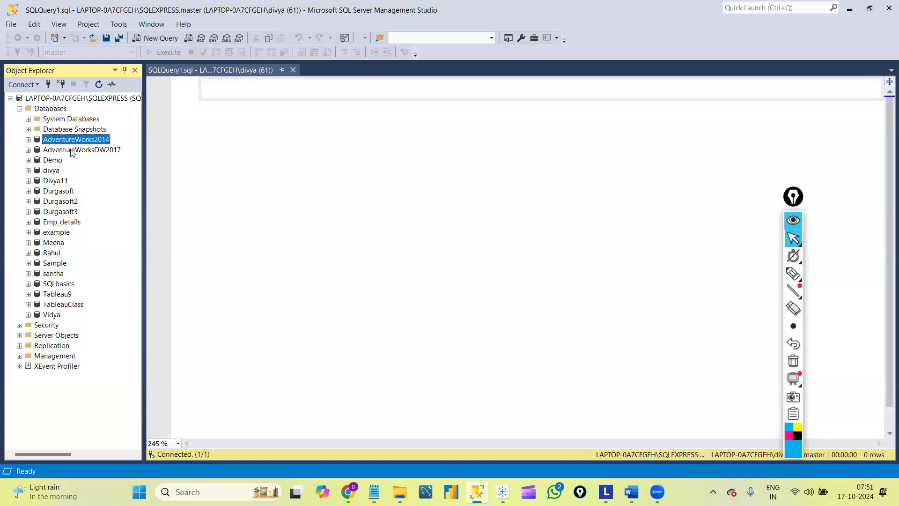
pyautogui.click(72, 151)
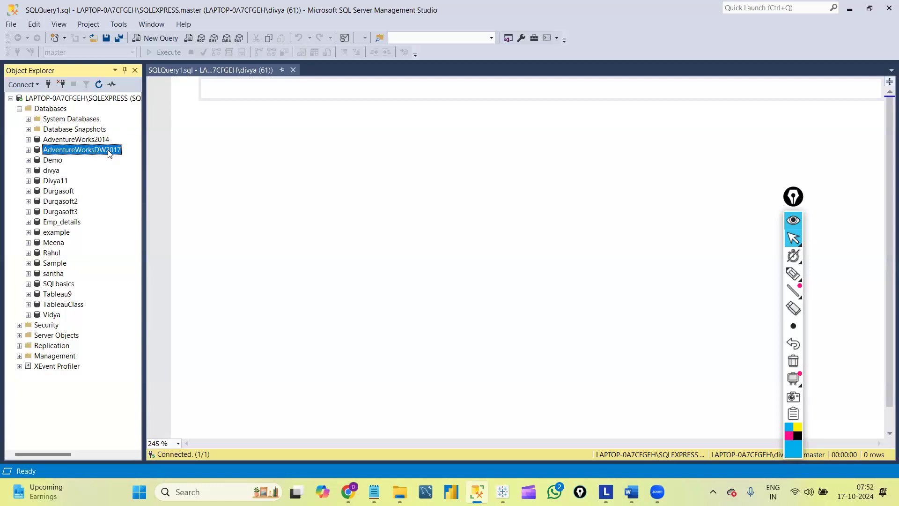
pyautogui.click(96, 139)
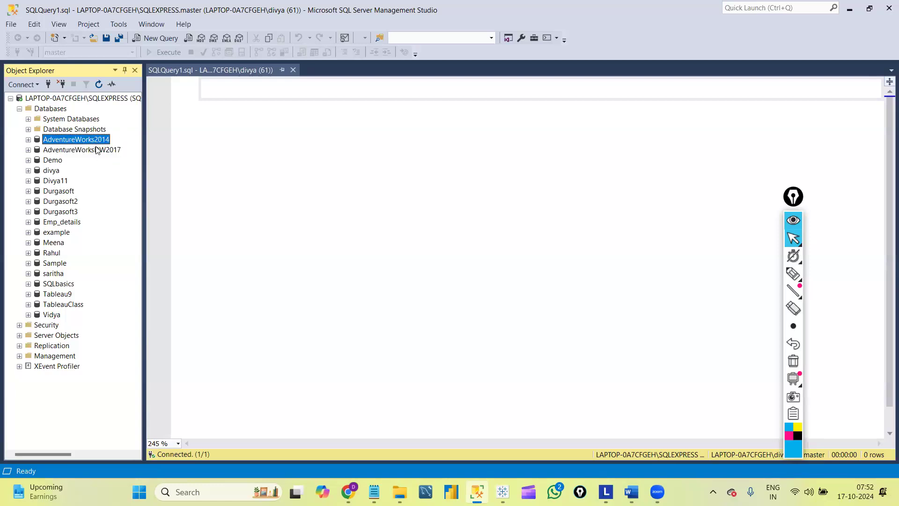
# Expand the AdventureWorksDW2017 database and its Tables folder.
pyautogui.click(97, 150)
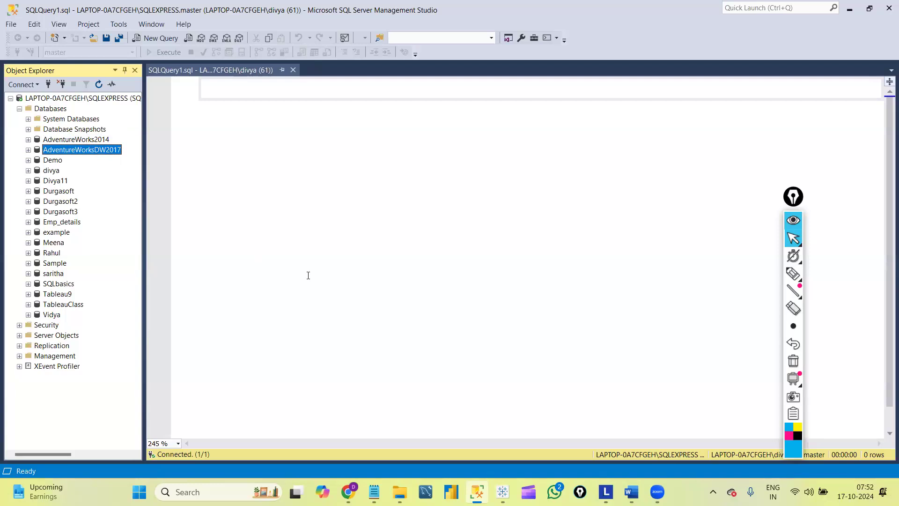
pyautogui.click(29, 150)
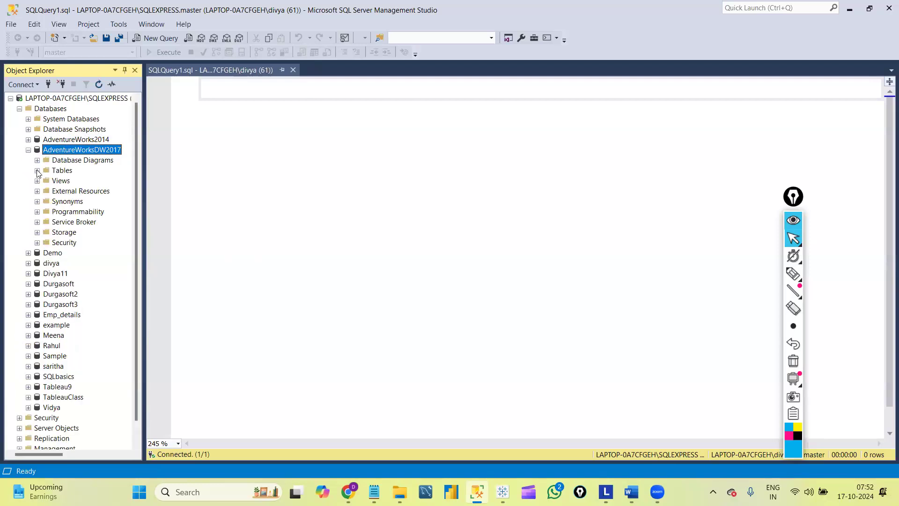
pyautogui.click(38, 171)
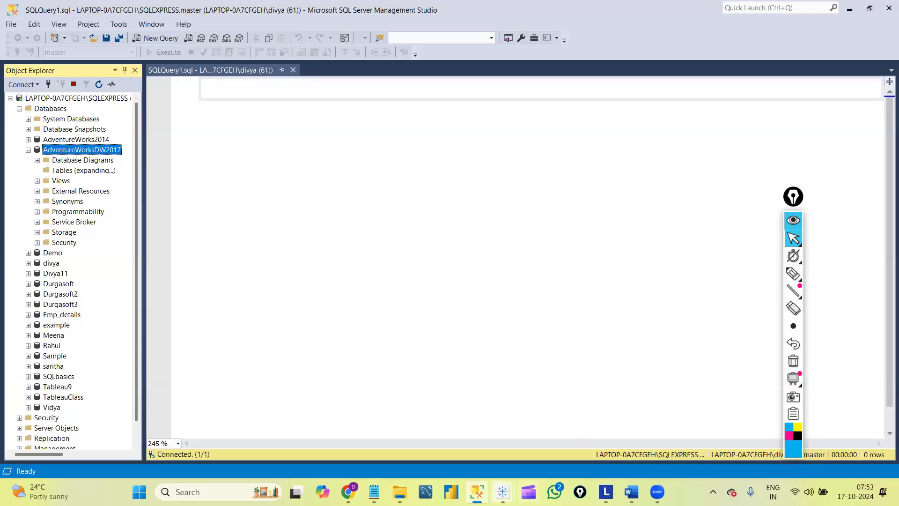
# Switch to the Tableau Book2 workbook and open a new Microsoft SQL Server connection.
pyautogui.moveTo(503, 492)
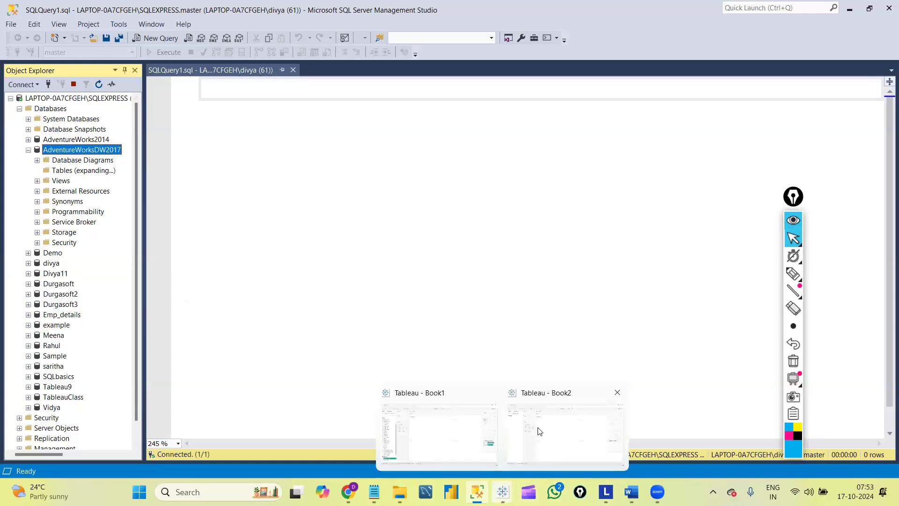
pyautogui.click(539, 431)
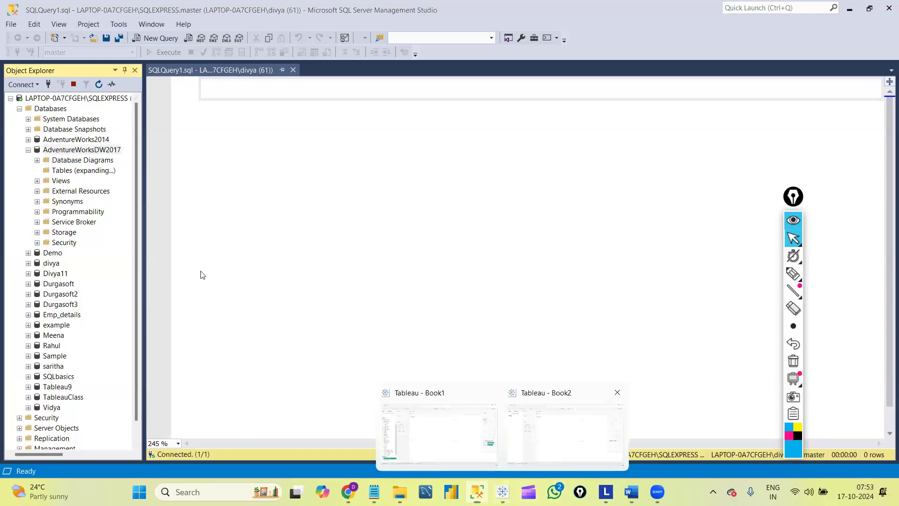
pyautogui.click(67, 76)
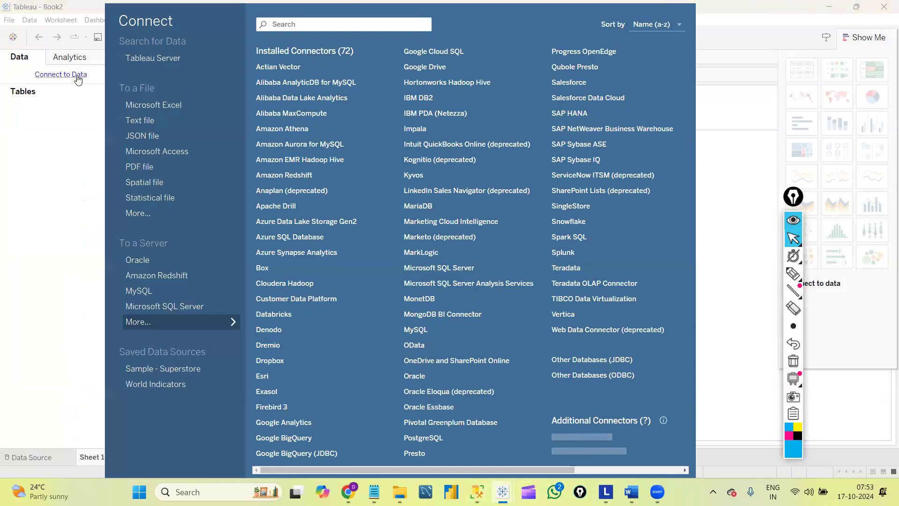
pyautogui.moveTo(487, 490)
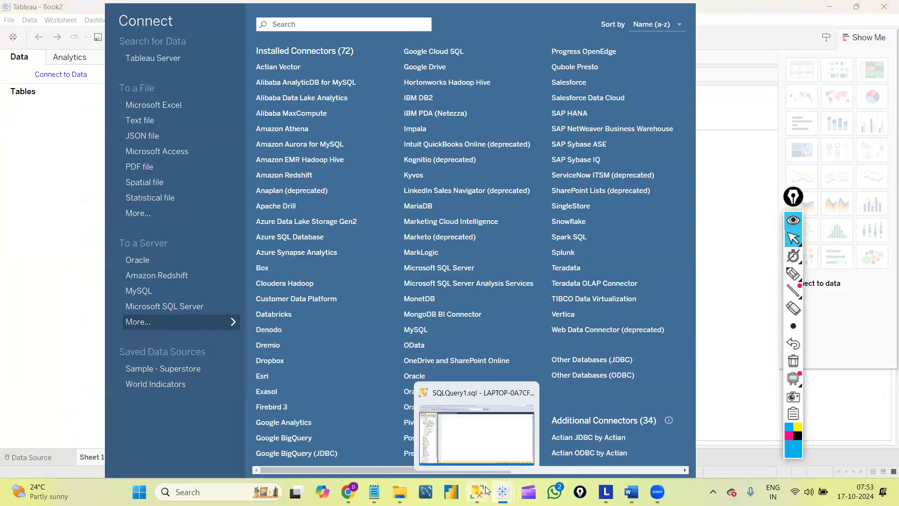
pyautogui.click(482, 435)
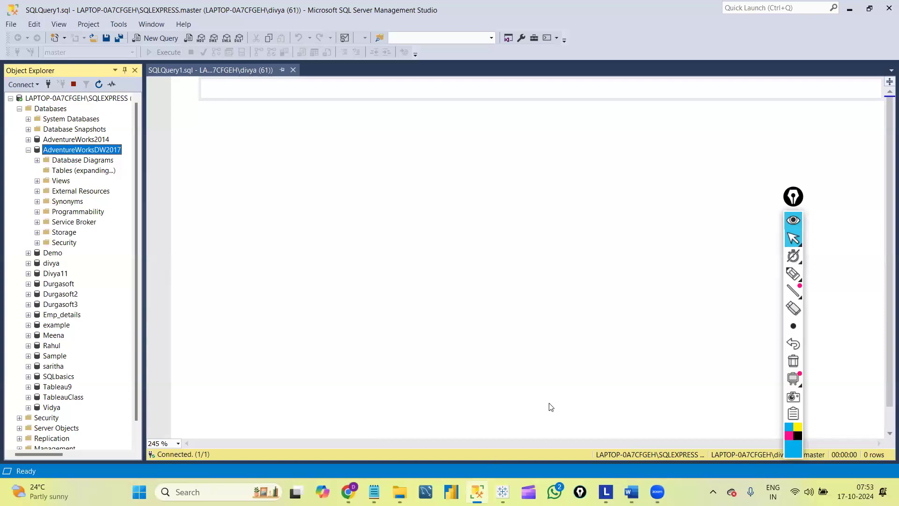
pyautogui.hotkey('alt', 'Tab')
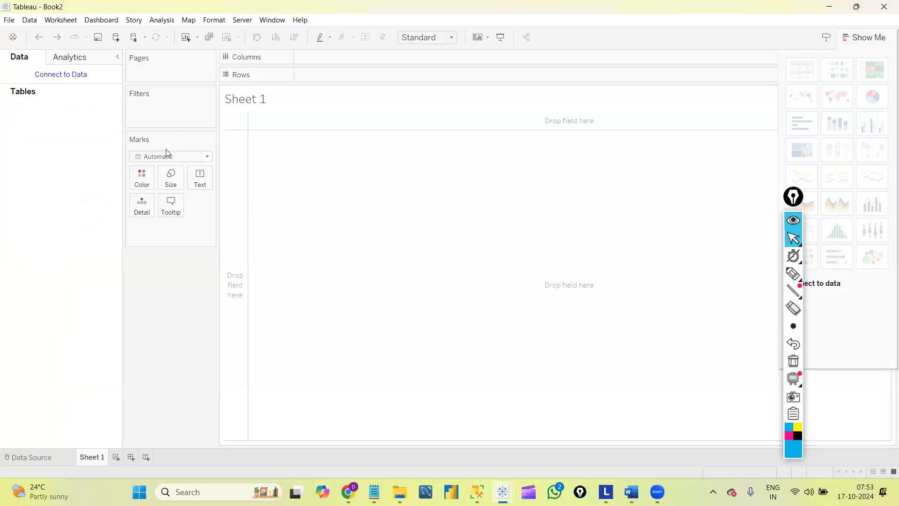
pyautogui.click(53, 76)
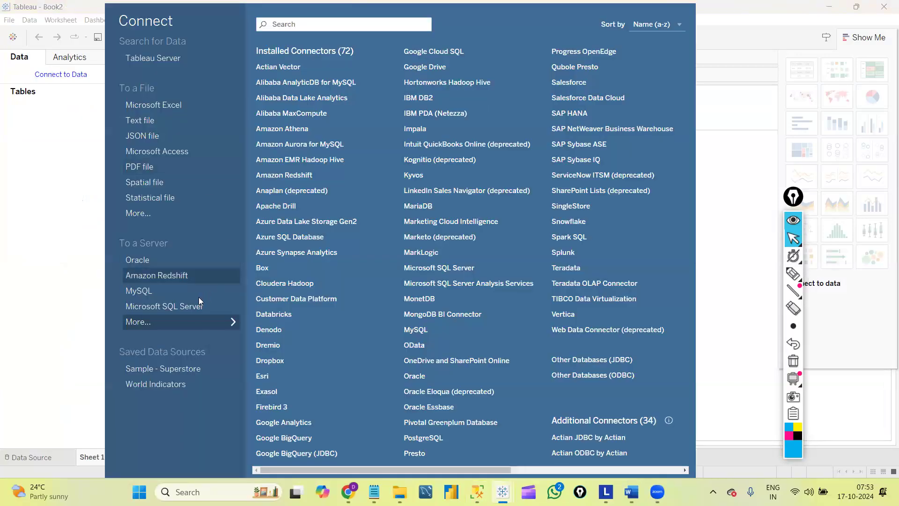
pyautogui.click(167, 308)
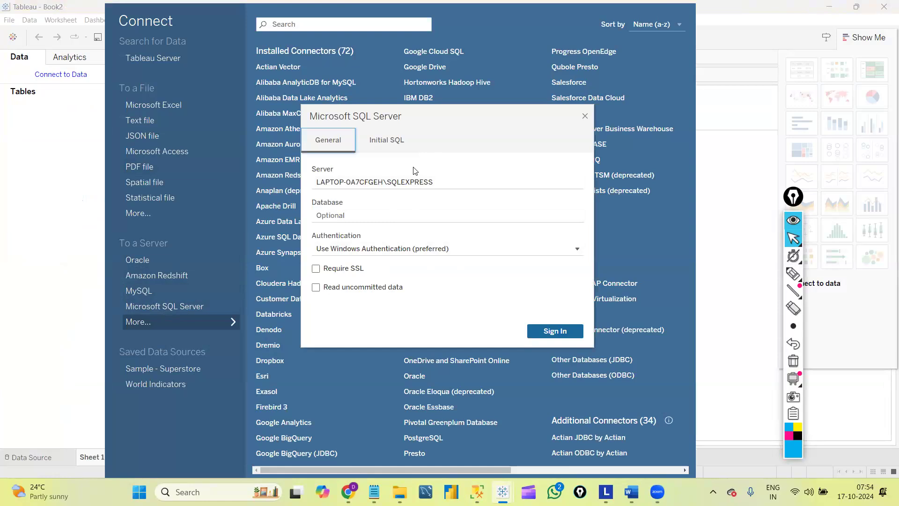
pyautogui.moveTo(437, 183); pyautogui.dragTo(299, 192)
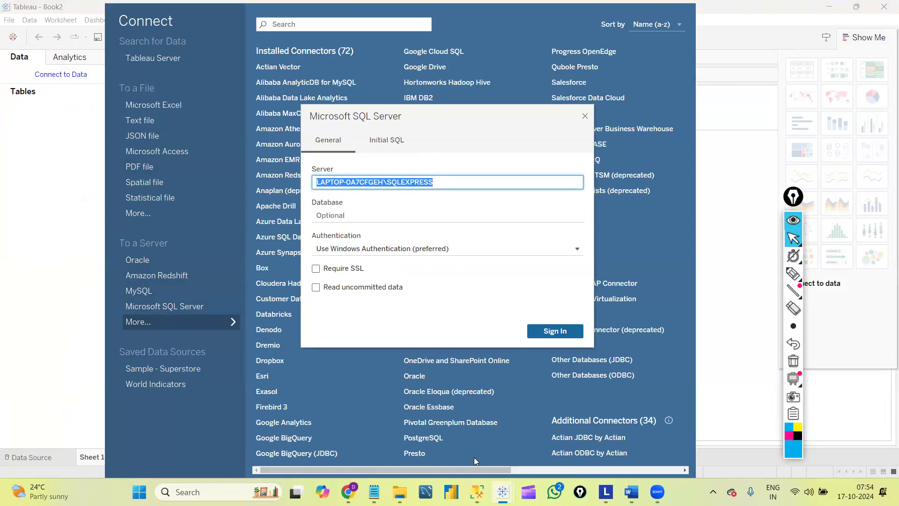
pyautogui.hotkey('alt', 'Tab')
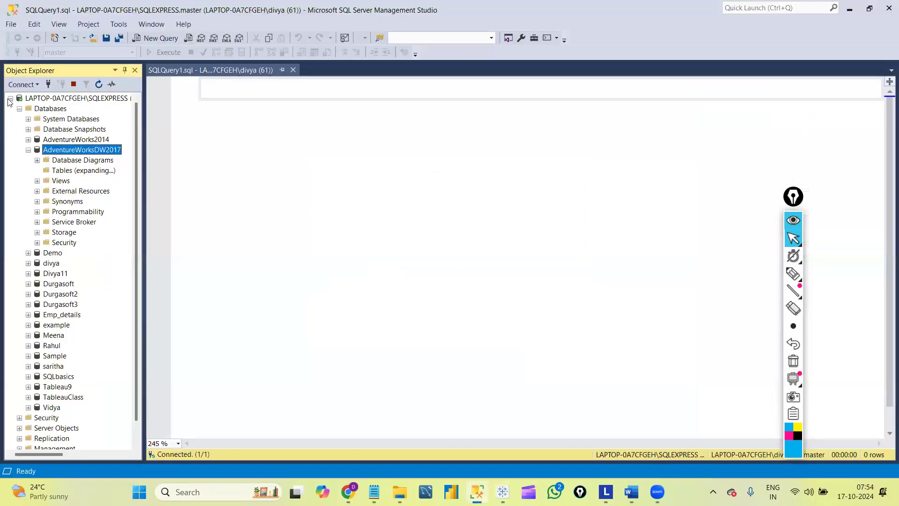
pyautogui.doubleClick(22, 100)
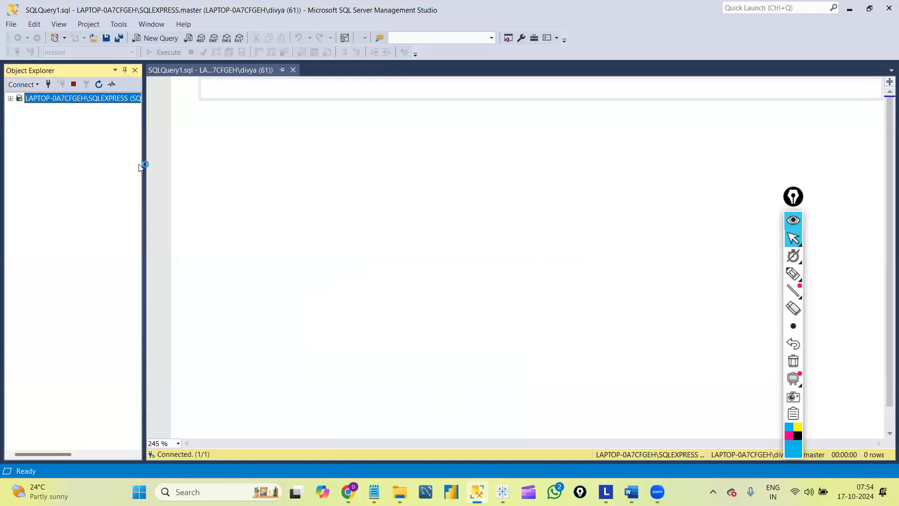
pyautogui.click(27, 86)
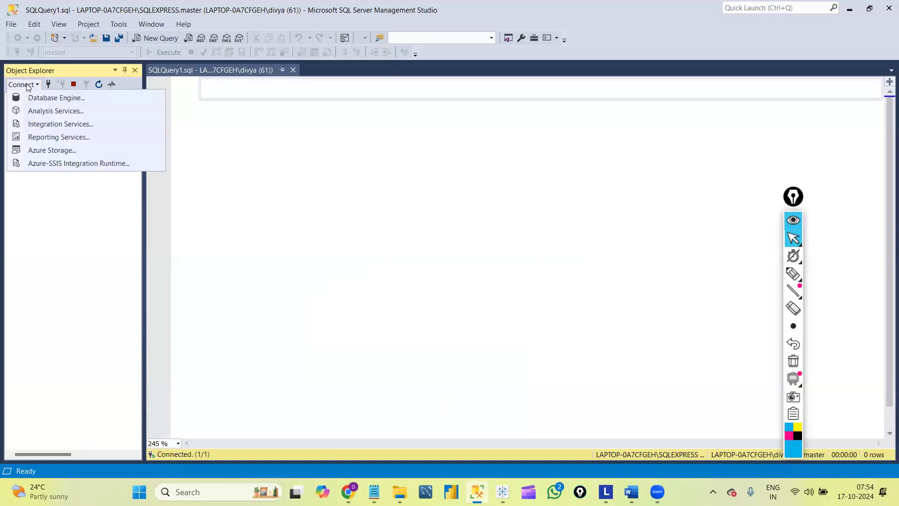
pyautogui.click(48, 98)
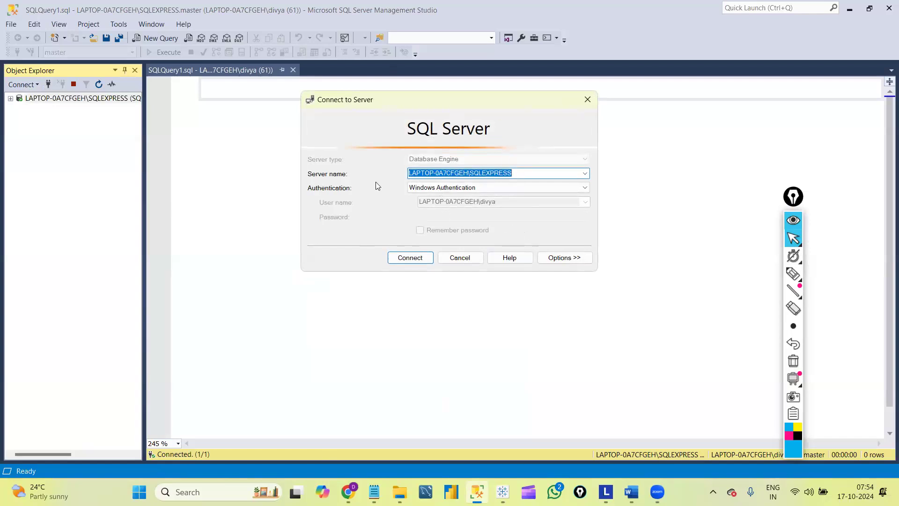
pyautogui.click(463, 174)
pyautogui.moveTo(520, 174); pyautogui.dragTo(405, 174)
# Return to Tableau and sign in to the LAPTOP-0A7CFGEH\SQLEXPRESS server with Windows Authentication, leaving the database unspecified.
pyautogui.moveTo(503, 492)
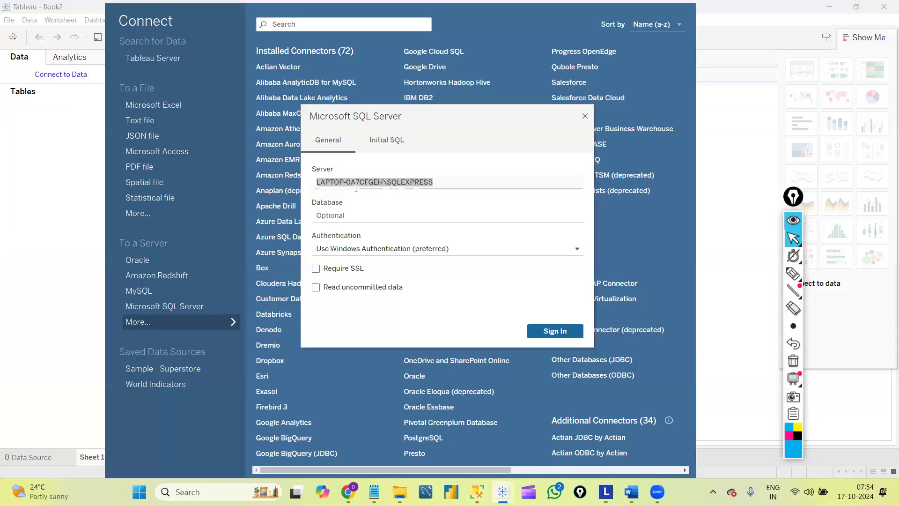
pyautogui.click(558, 435)
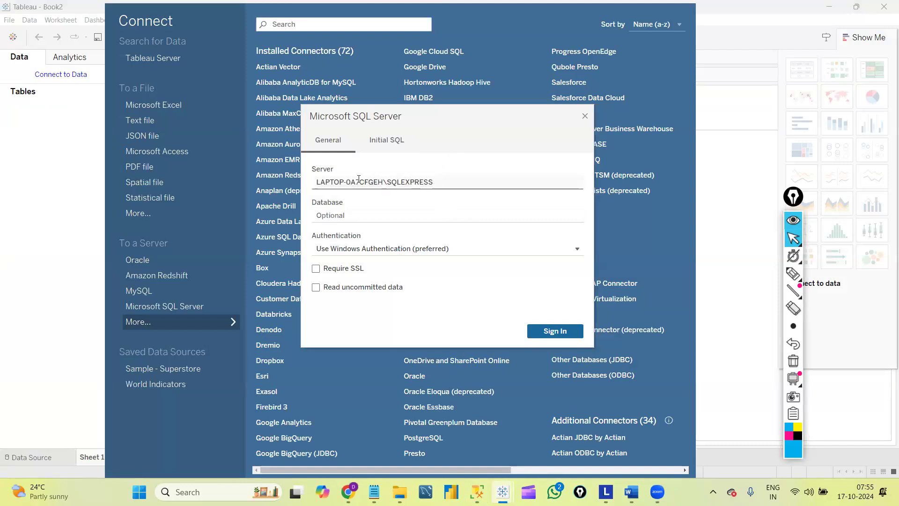
pyautogui.click(306, 177)
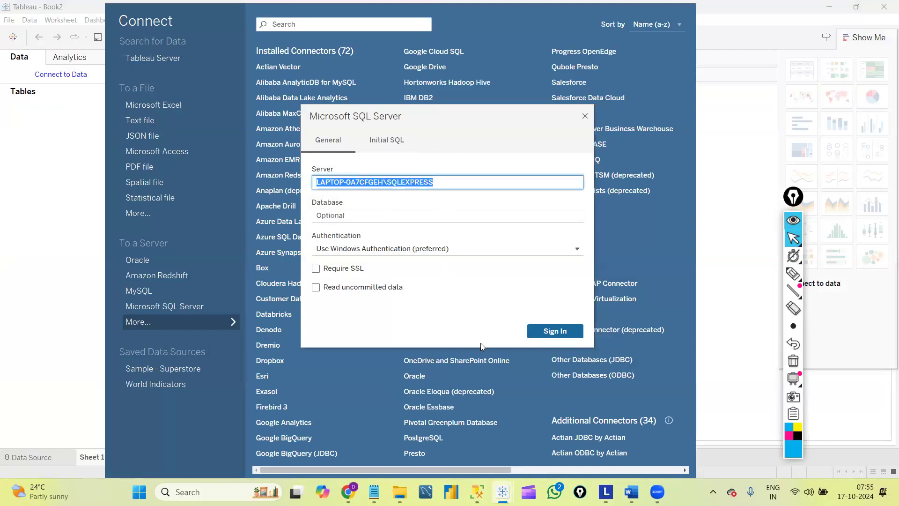
pyautogui.click(373, 308)
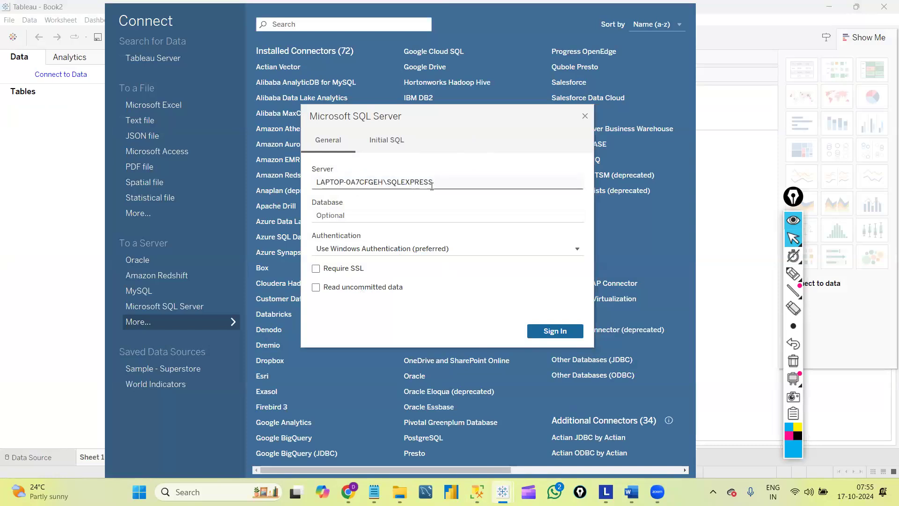
pyautogui.click(538, 312)
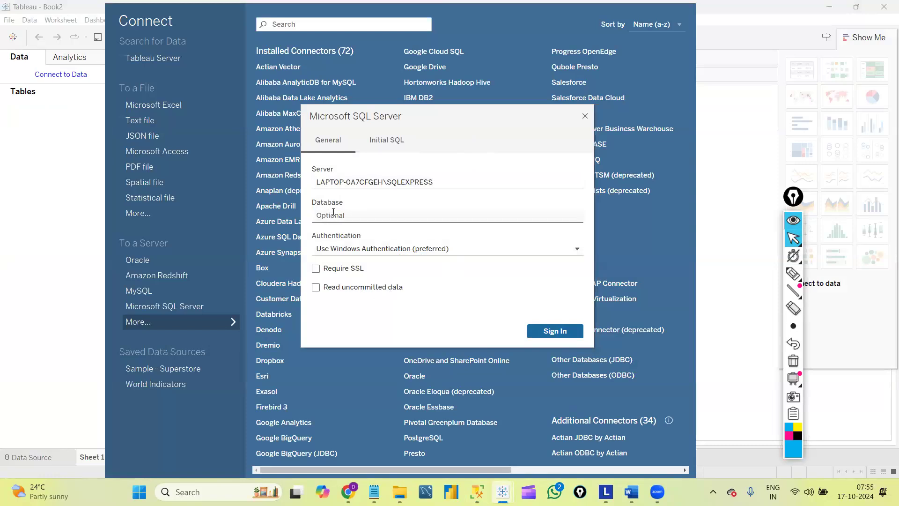
pyautogui.click(545, 331)
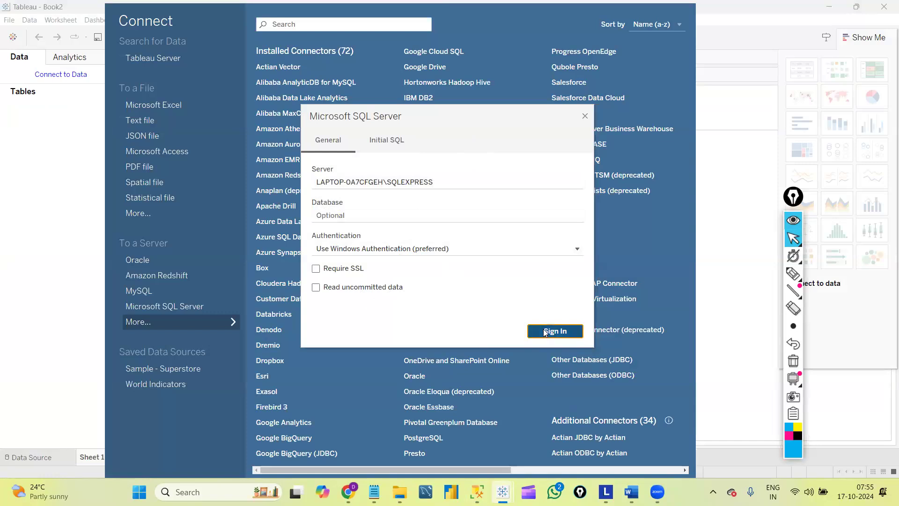
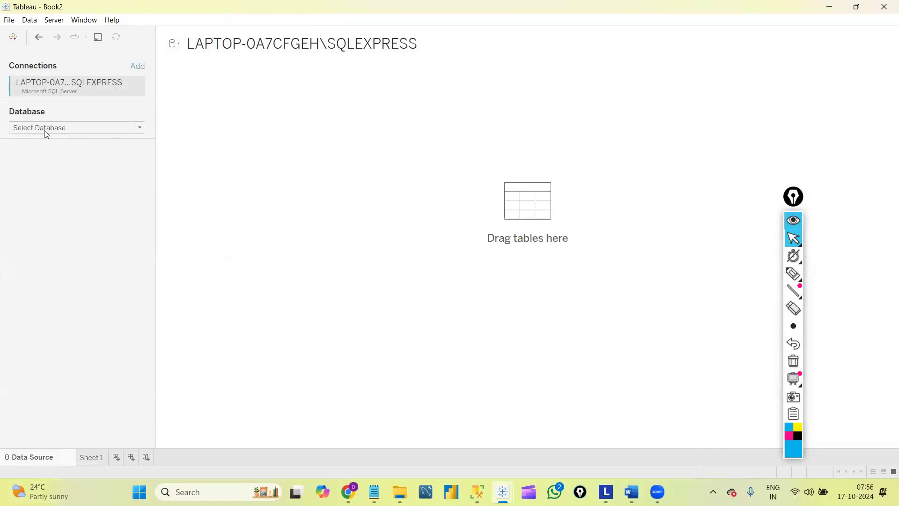
# Compare Tableau's database list with SQL Server Management Studio and examine the tables of AdventureWorksDW2017 there.
pyautogui.click(141, 131)
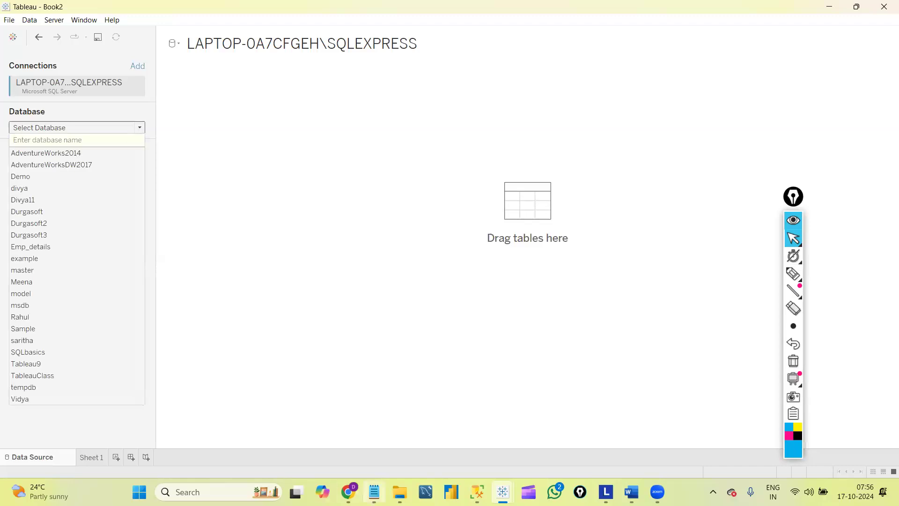
pyautogui.moveTo(474, 492)
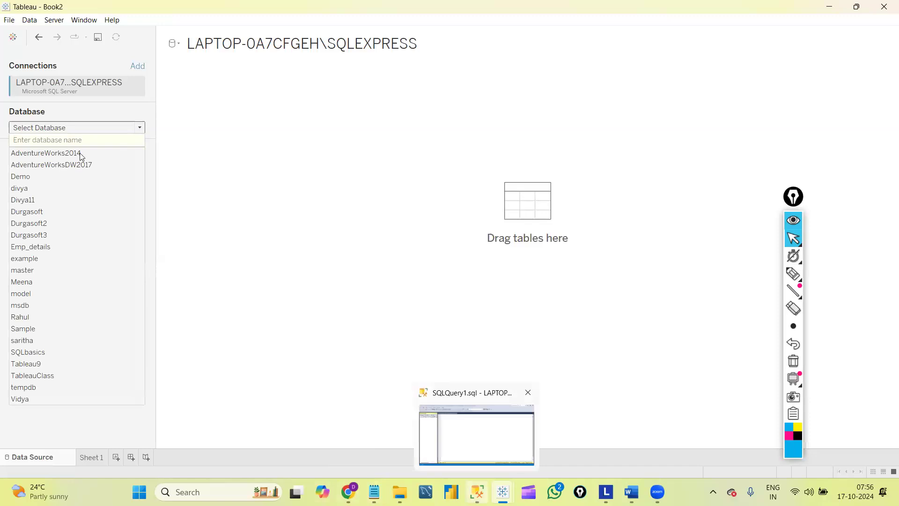
pyautogui.hotkey('alt', 'Tab')
pyautogui.click(411, 256)
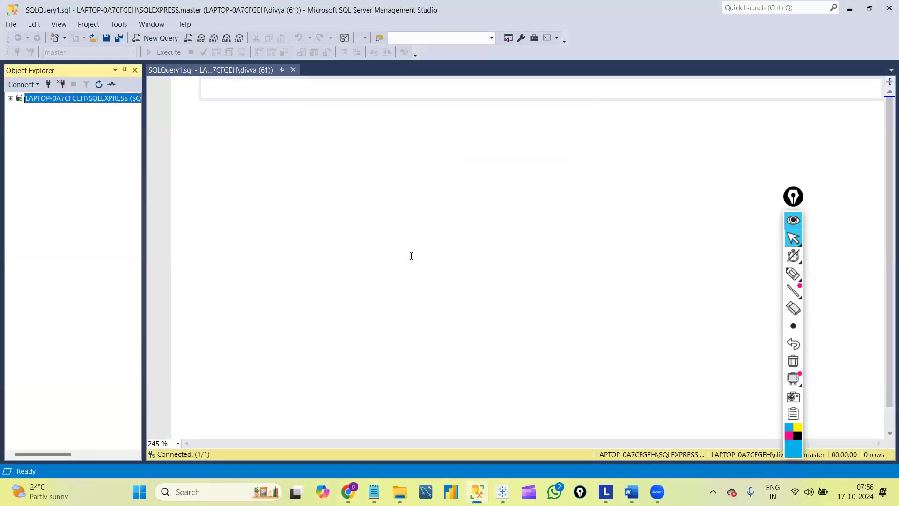
pyautogui.click(10, 98)
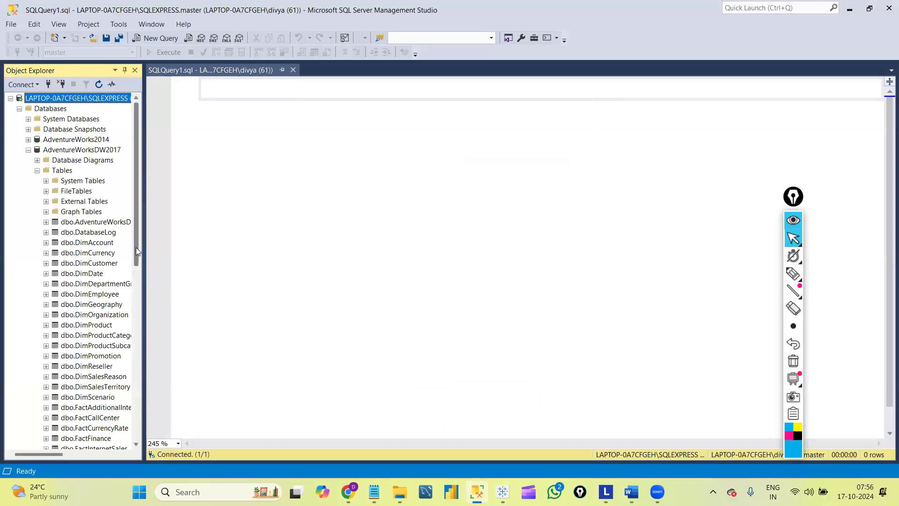
pyautogui.click(74, 151)
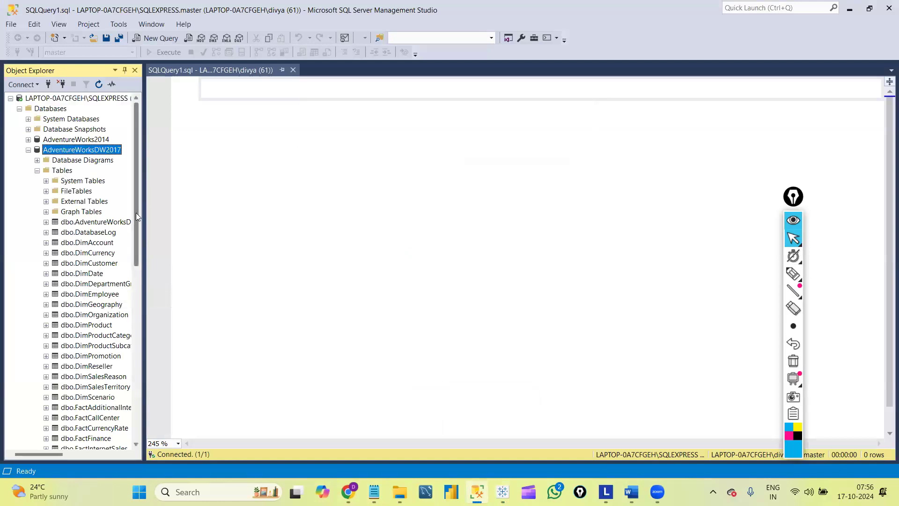
pyautogui.moveTo(136, 212); pyautogui.dragTo(146, 260)
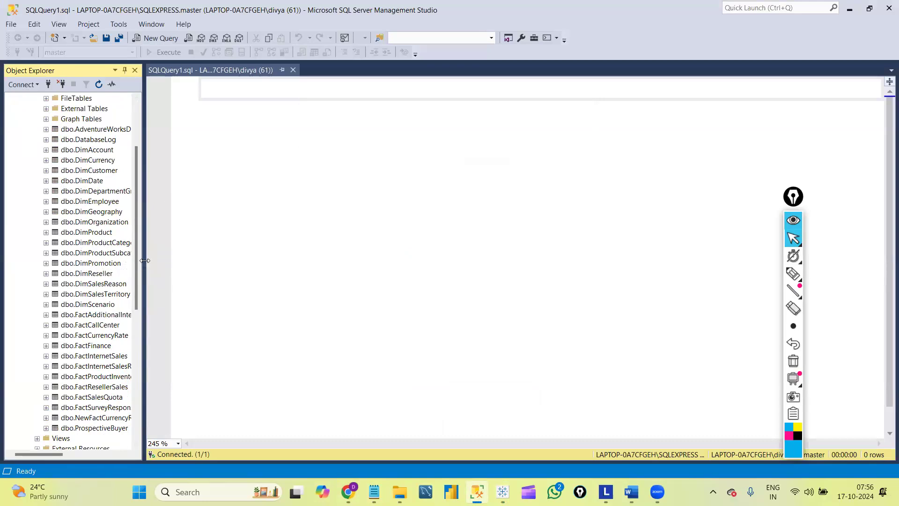
pyautogui.scroll(1, 139, 248)
pyautogui.scroll(1, 138, 245)
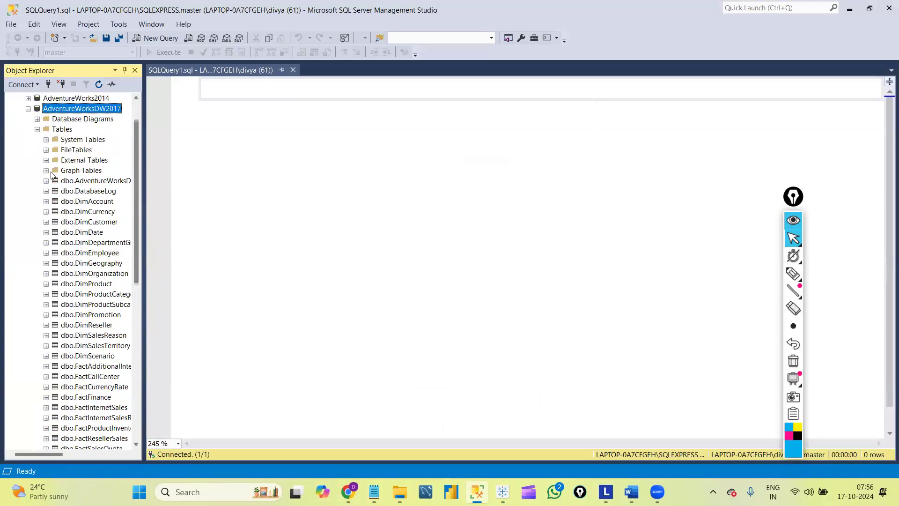
# Collapse the AdventureWorksDW2017 database with its Tables folder and select AdventureWorks2014 in the database list.
pyautogui.click(37, 129)
pyautogui.moveTo(135, 170); pyautogui.dragTo(134, 150)
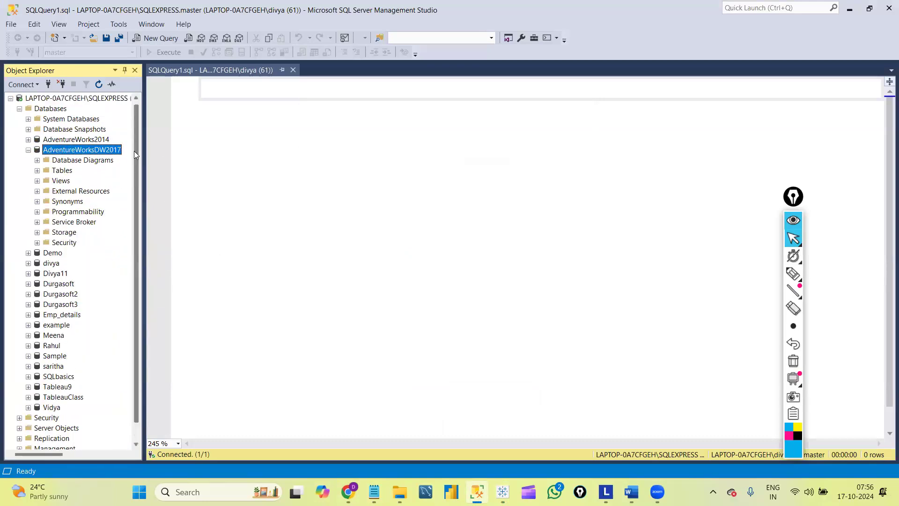
pyautogui.click(28, 150)
pyautogui.click(53, 140)
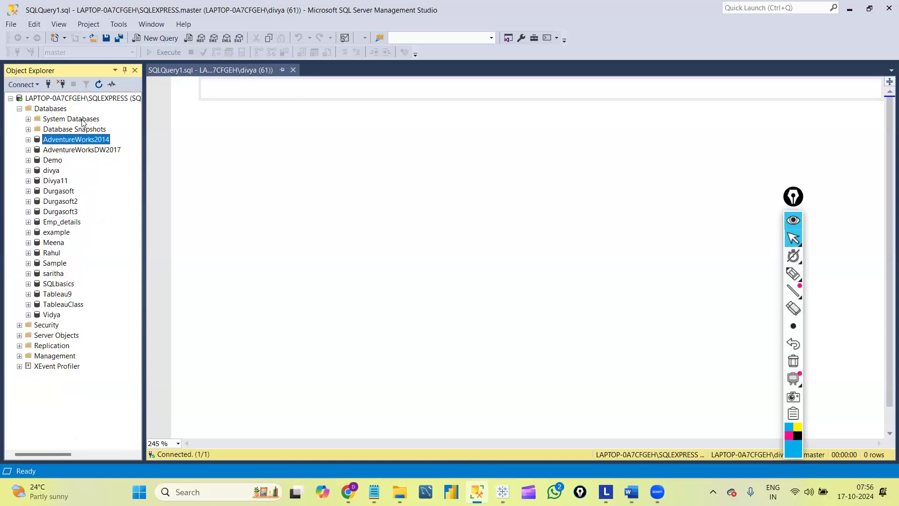
# Switch back to Tableau and select AdventureWorksDW2017 as the connection's database.
pyautogui.hotkey('alt', 'Tab')
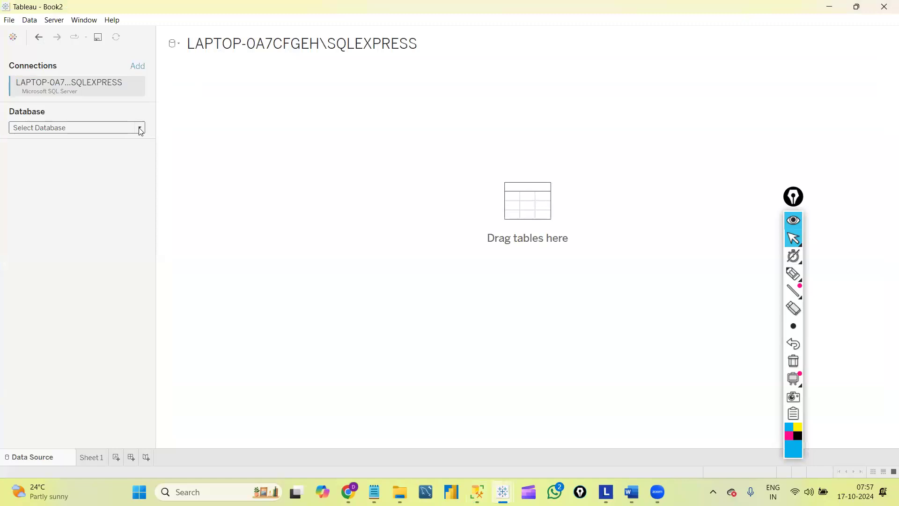
pyautogui.click(140, 129)
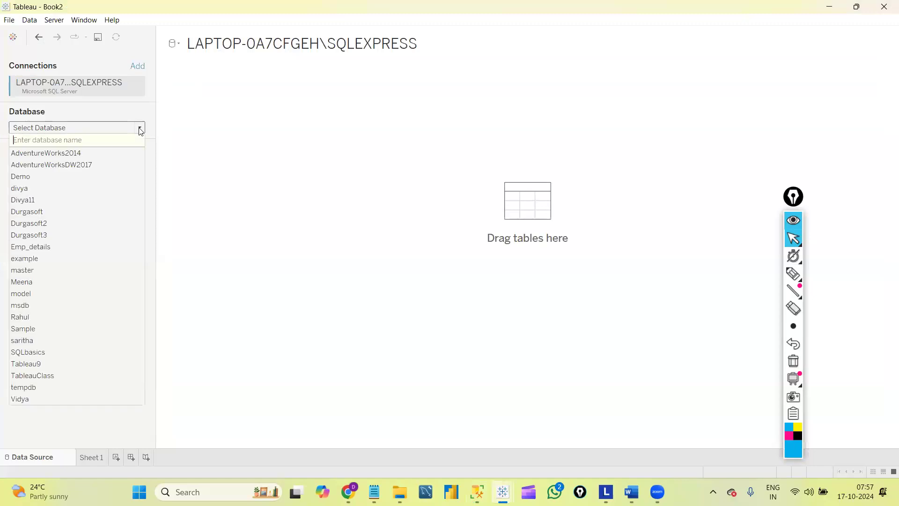
pyautogui.click(58, 168)
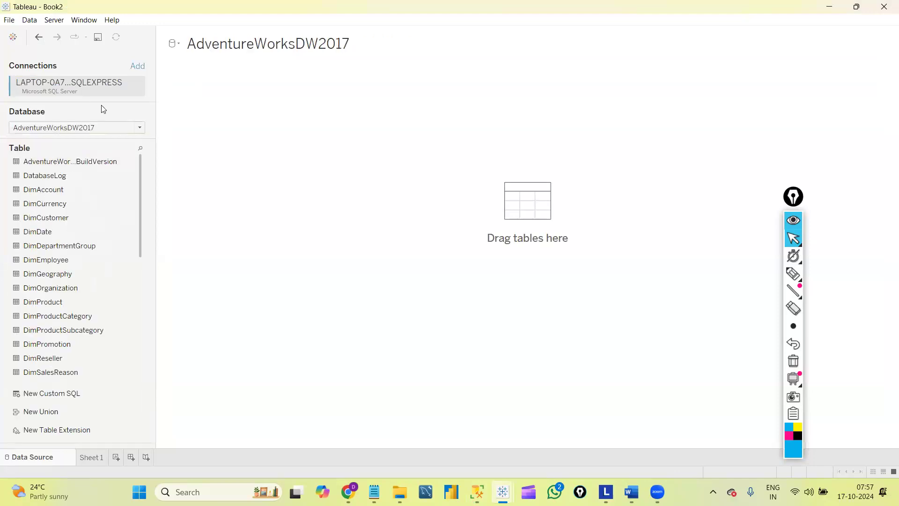
pyautogui.click(139, 129)
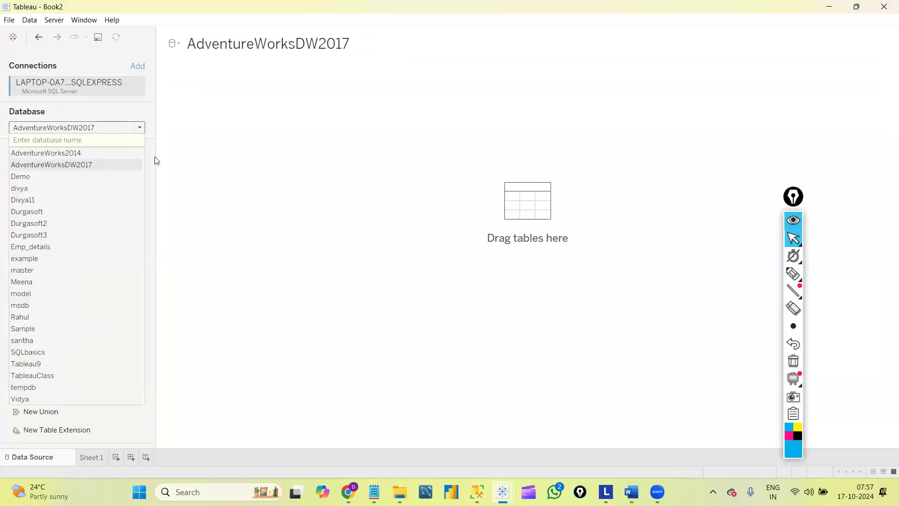
pyautogui.click(192, 194)
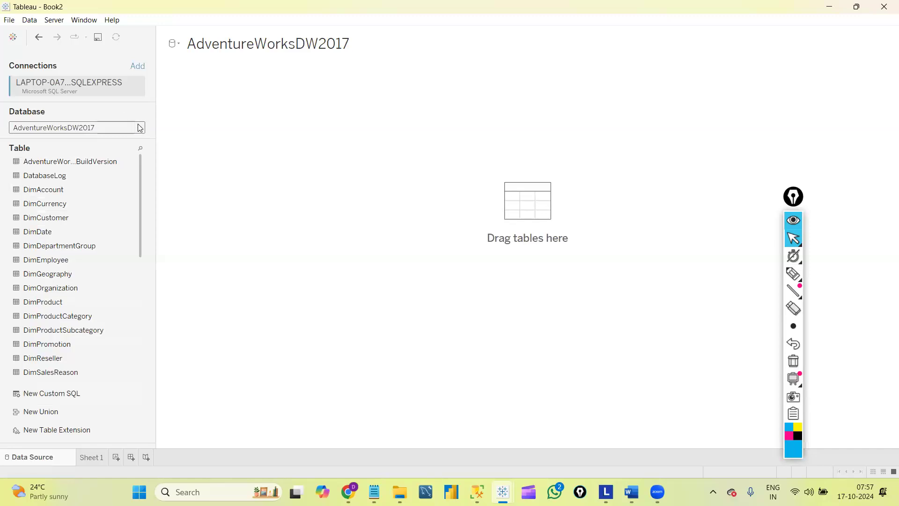
# Add the FactInternetSales table to the data source canvas.
pyautogui.moveTo(140, 228); pyautogui.dragTo(149, 290)
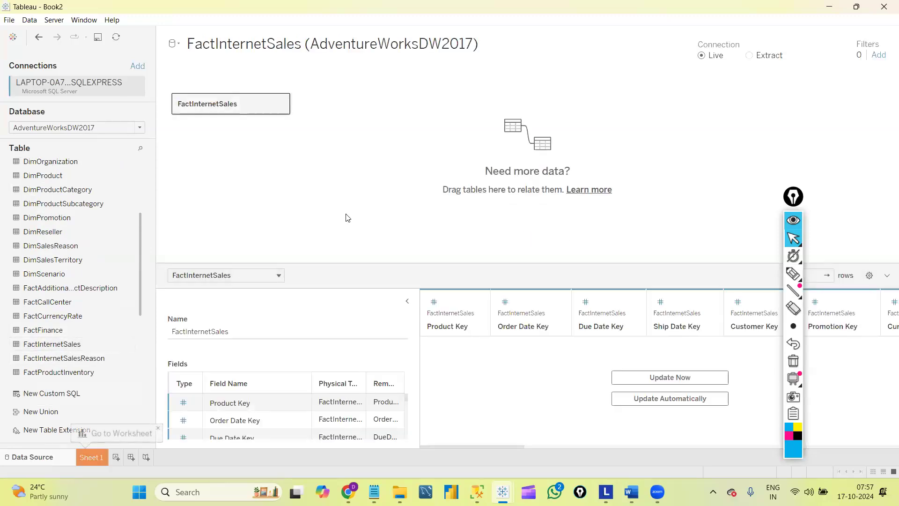
# Turn on automatic updates for the FactInternetSales data preview and close the Epic Pen toolbar.
pyautogui.click(646, 403)
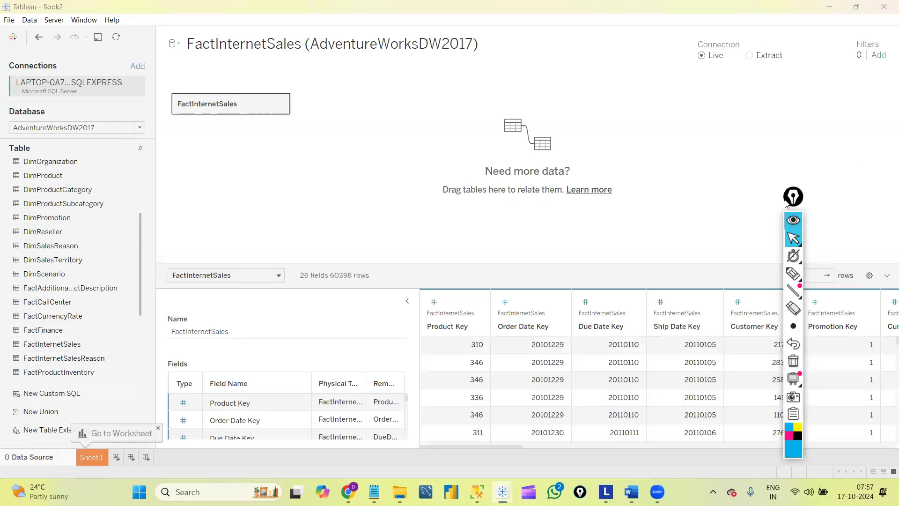
pyautogui.moveTo(793, 199); pyautogui.dragTo(769, 48)
pyautogui.click(771, 267)
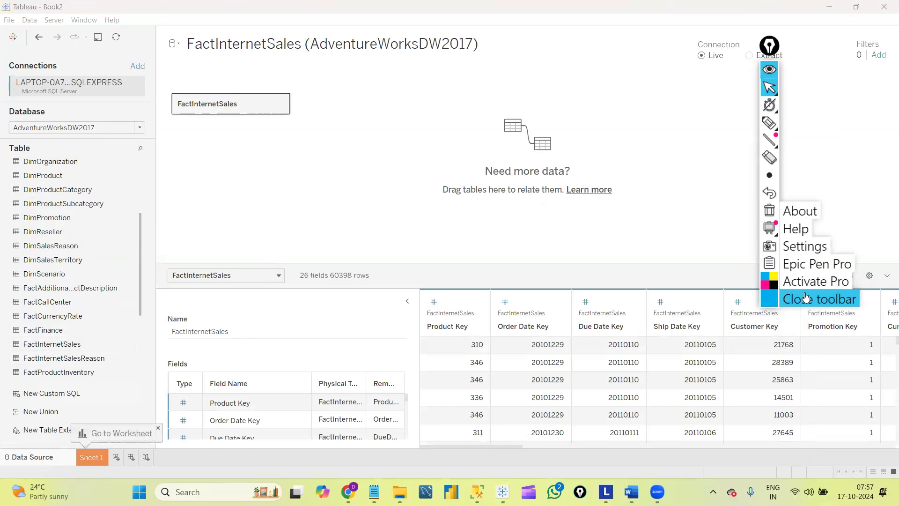
pyautogui.click(817, 298)
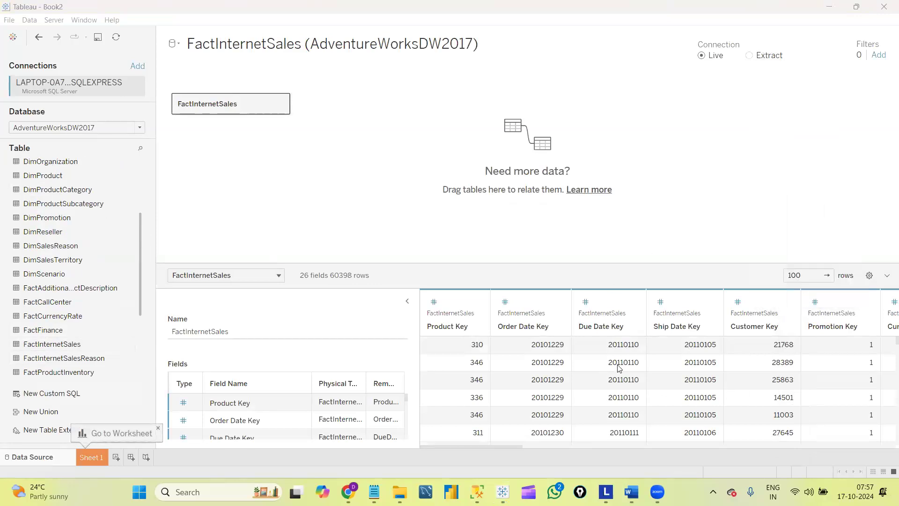
pyautogui.click(508, 449)
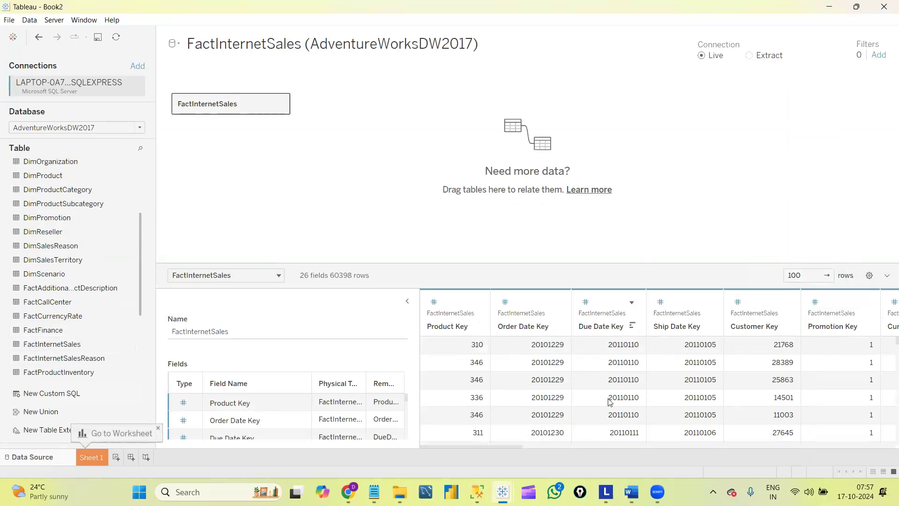
pyautogui.moveTo(497, 446); pyautogui.dragTo(611, 448)
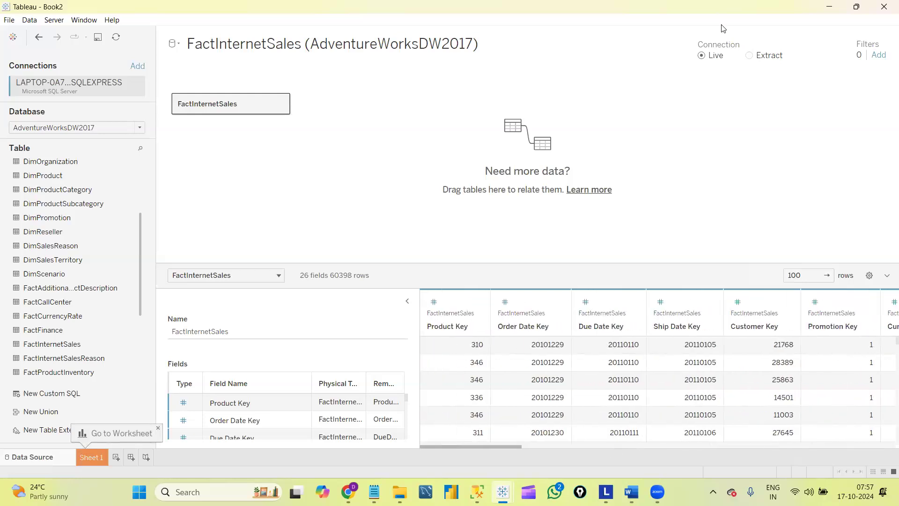
# Open Sheet 1 and look through the FactInternetSales dimensions and measures, including Sales Amount, Tax Amt and Due Date.
pyautogui.click(89, 457)
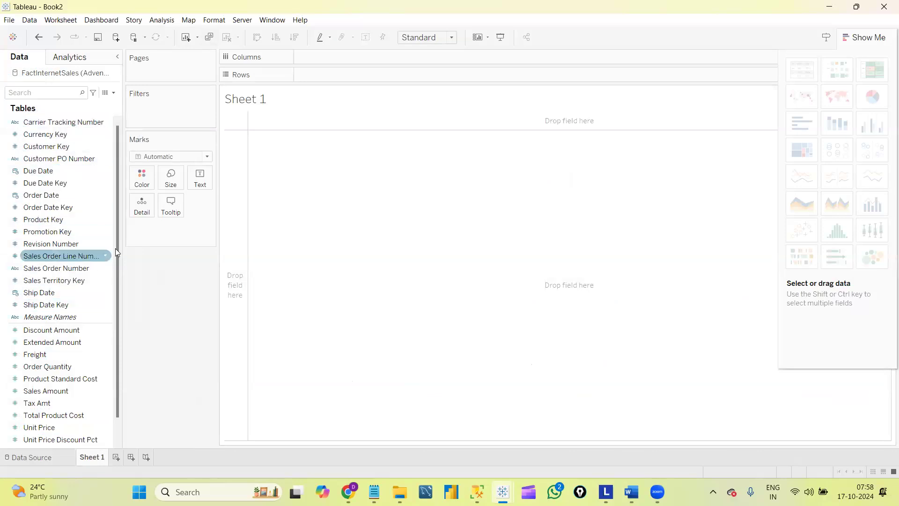
pyautogui.scroll(-2, 118, 298)
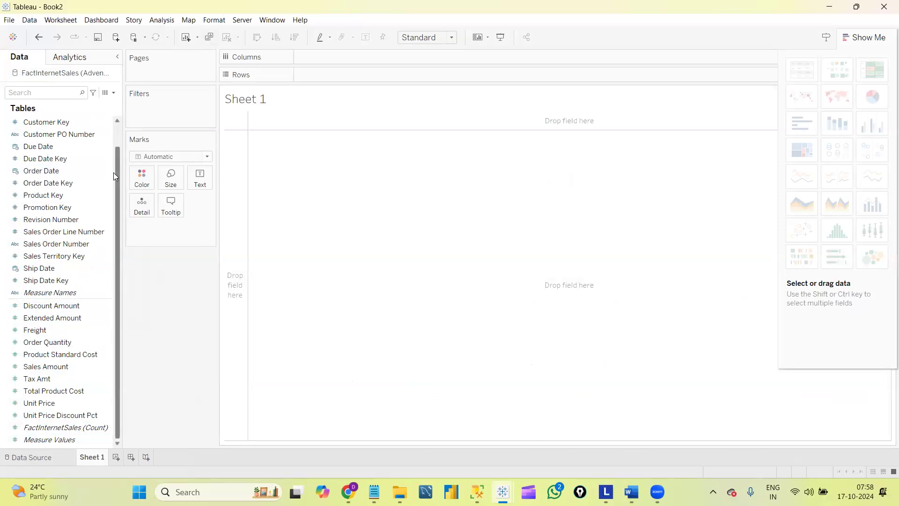
pyautogui.moveTo(113, 173); pyautogui.dragTo(116, 159)
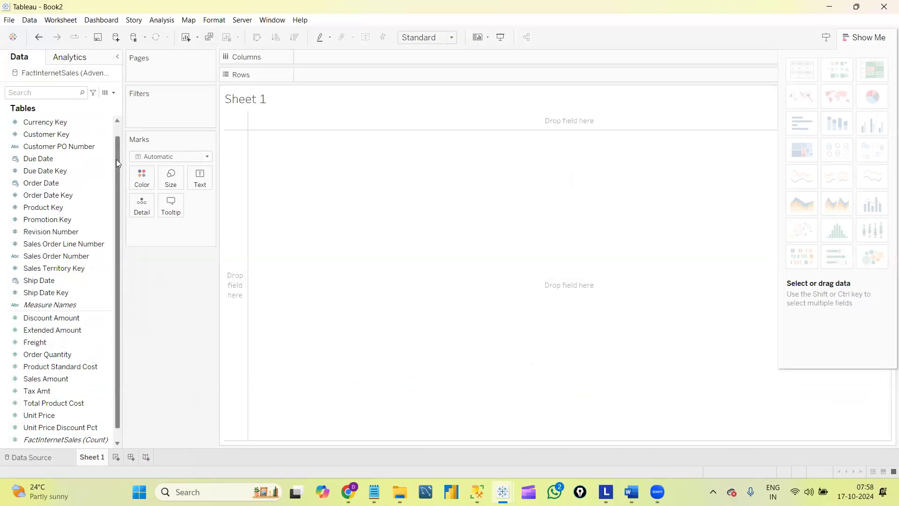
pyautogui.click(59, 379)
pyautogui.click(57, 387)
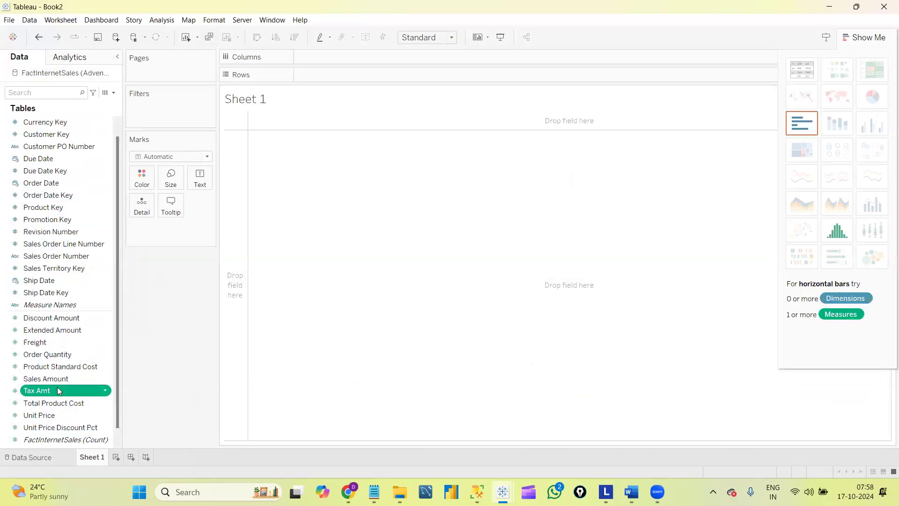
pyautogui.click(60, 158)
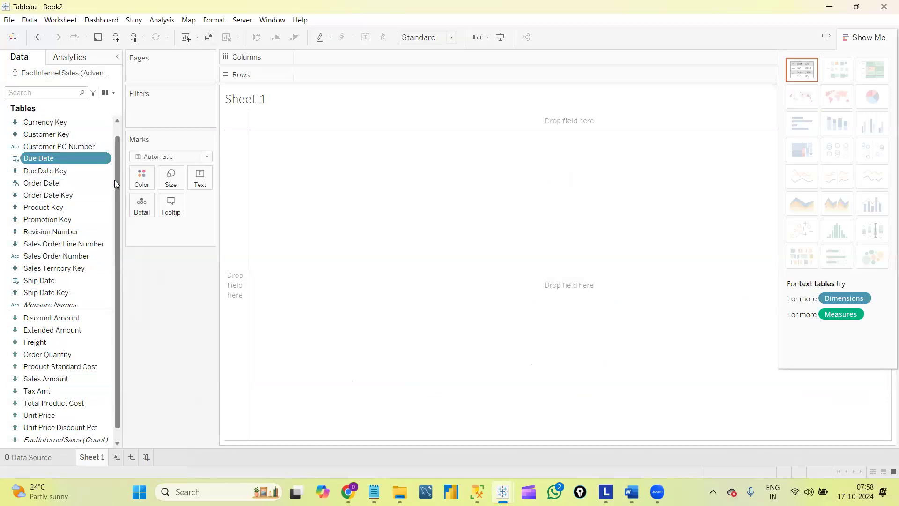
pyautogui.scroll(1, 114, 168)
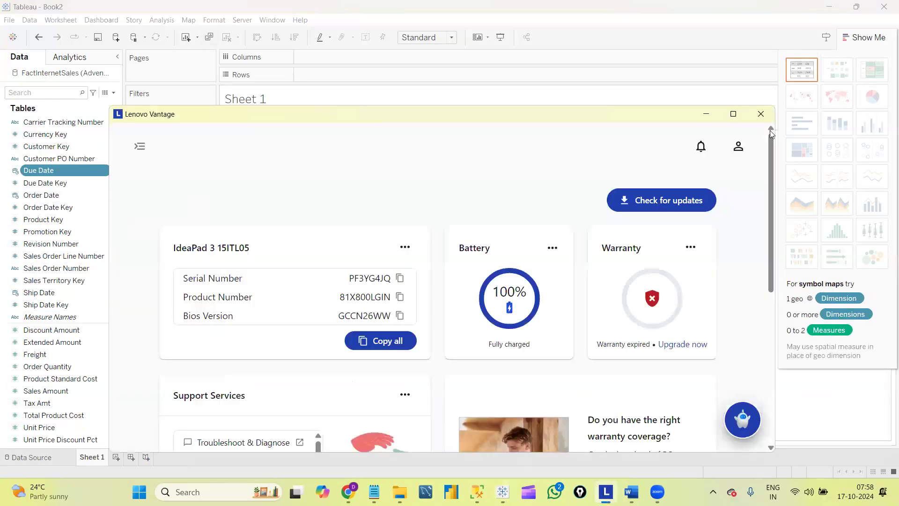
# Close the Lenovo Vantage window and add the Due Date field to the view of Sheet 1.
pyautogui.click(761, 115)
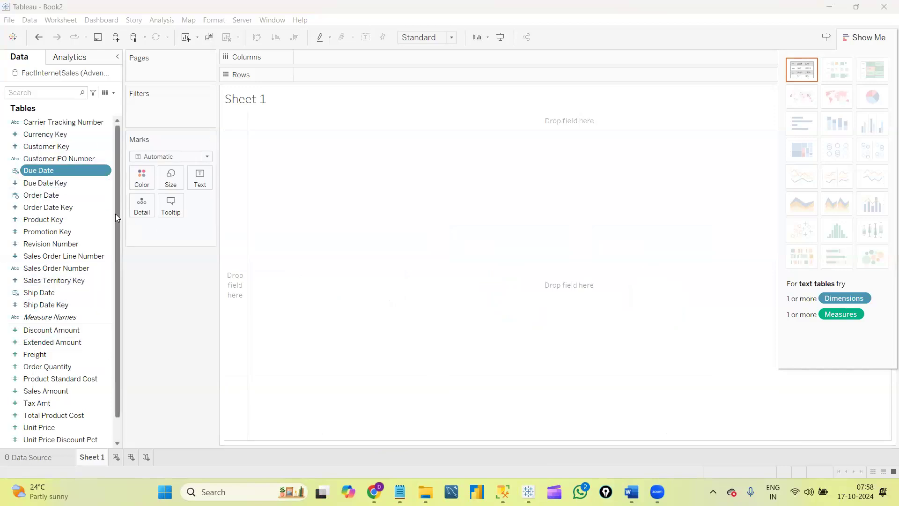
pyautogui.moveTo(116, 213); pyautogui.dragTo(119, 194)
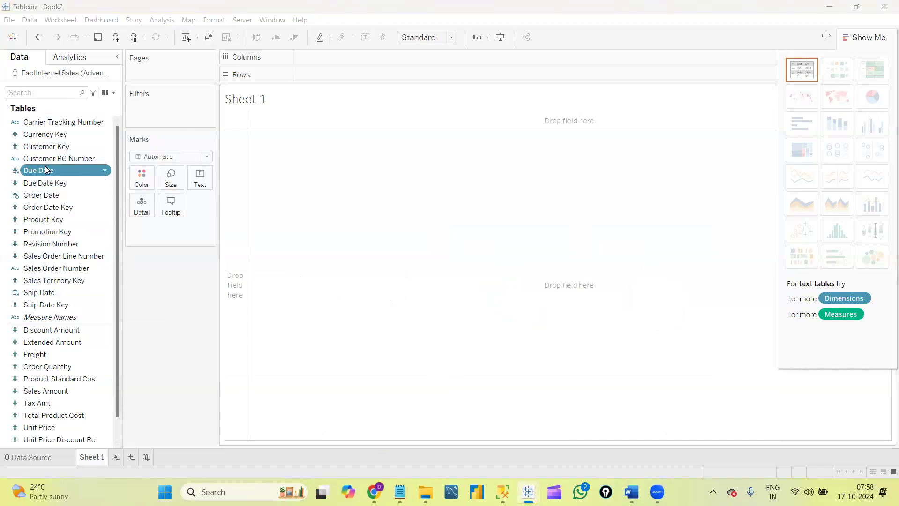
pyautogui.click(51, 297)
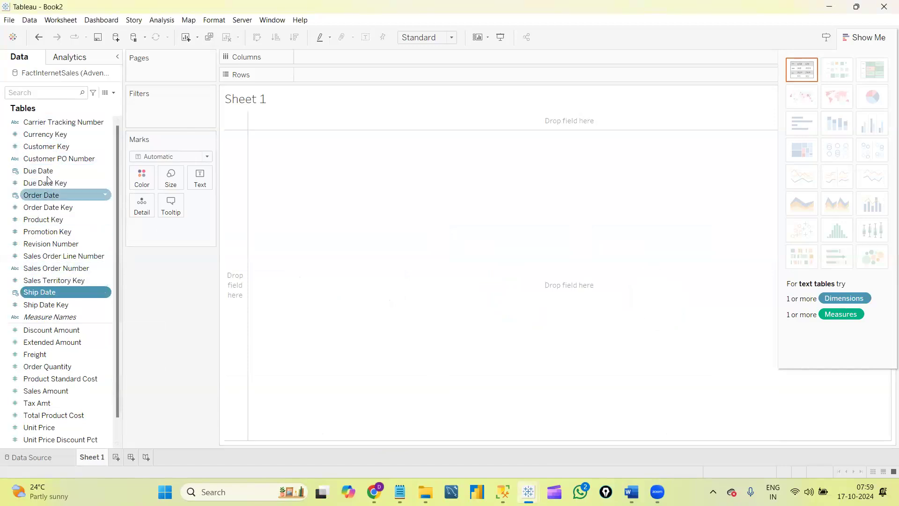
pyautogui.click(46, 177)
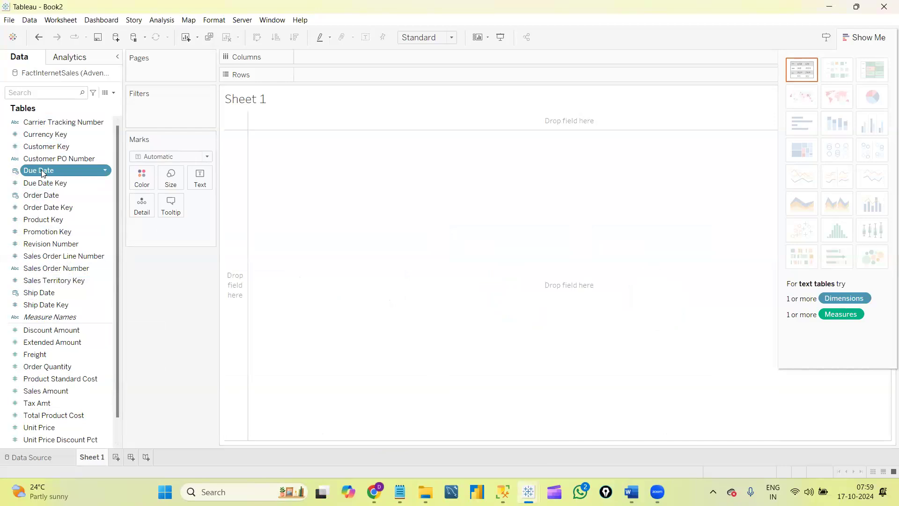
pyautogui.doubleClick(42, 173)
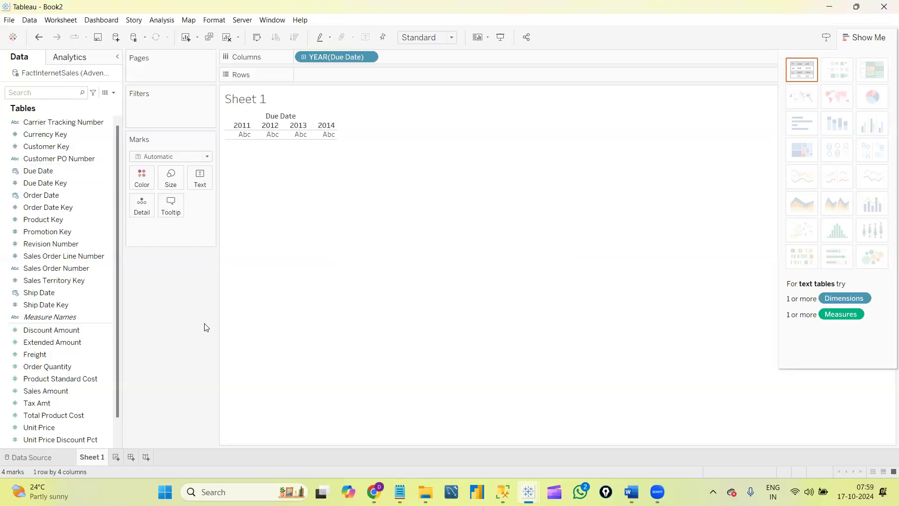
# Plot Sales Amount by year of Due Date as a horizontal bar chart and hide the chart type suggestions.
pyautogui.click(53, 393)
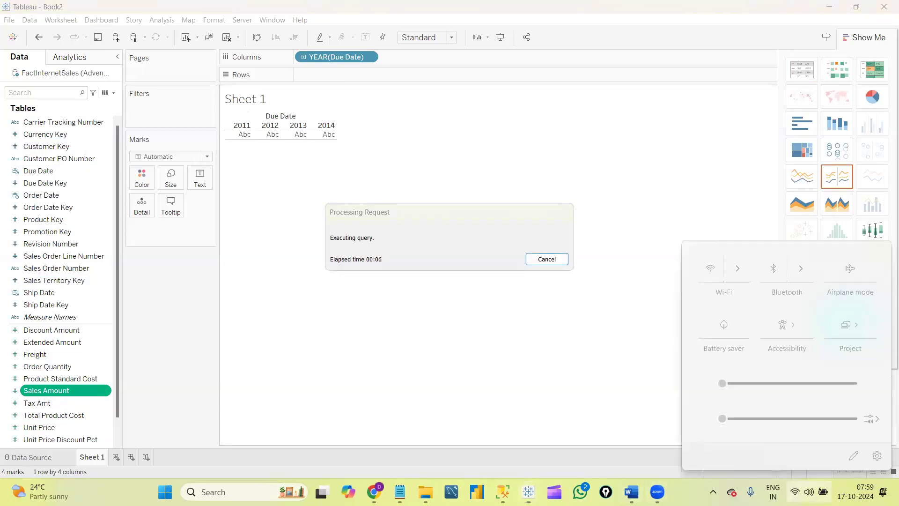
pyautogui.click(742, 278)
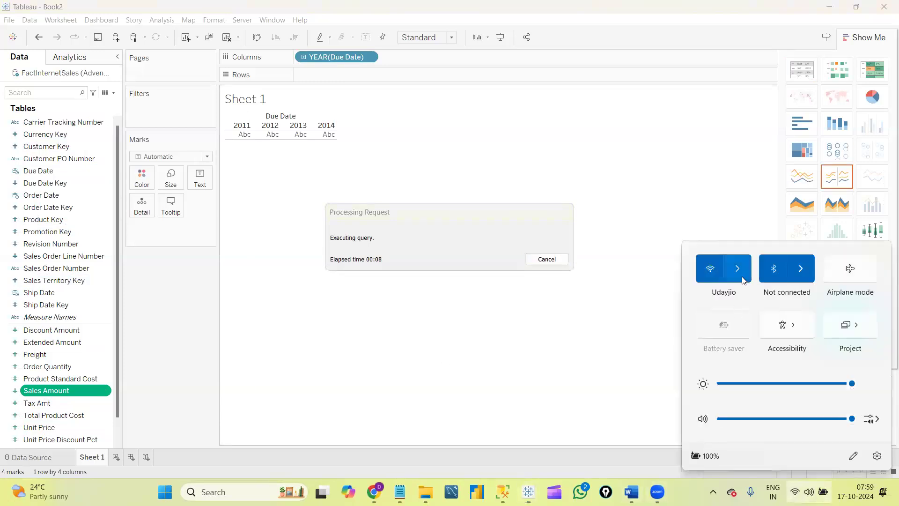
pyautogui.click(635, 348)
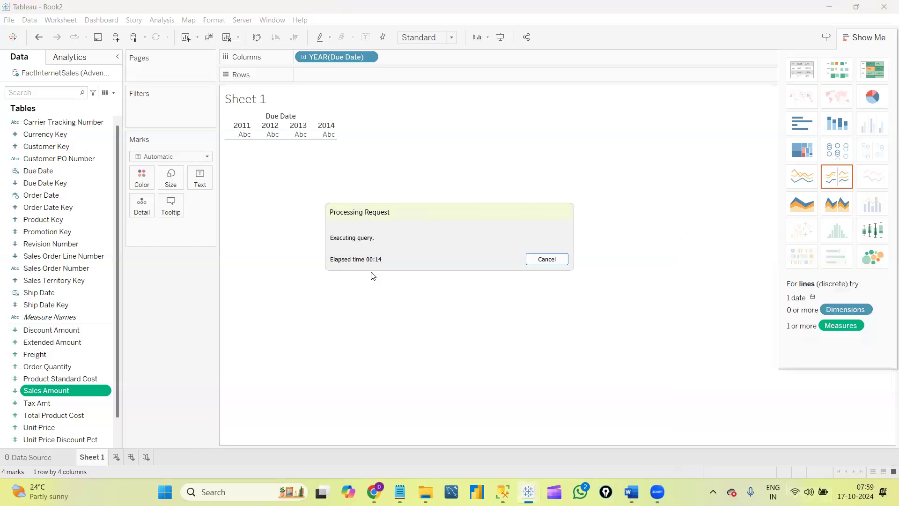
pyautogui.click(805, 124)
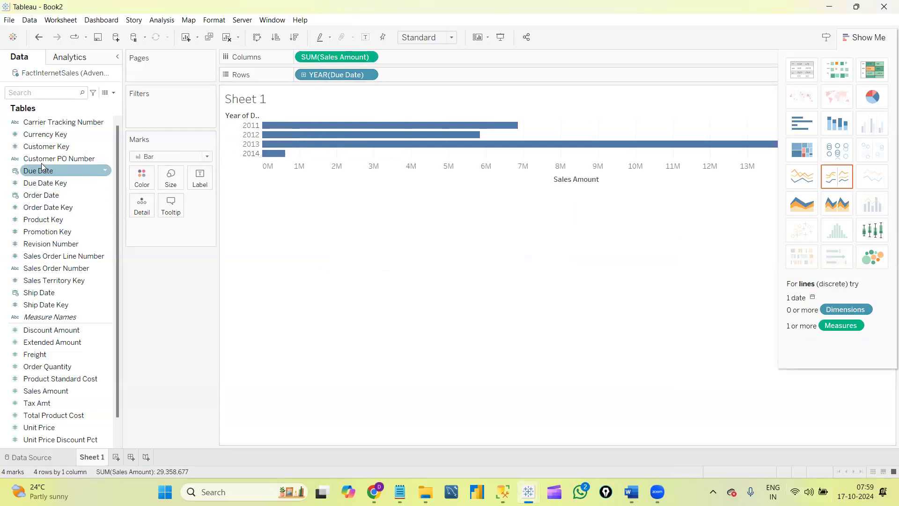
pyautogui.moveTo(298, 132)
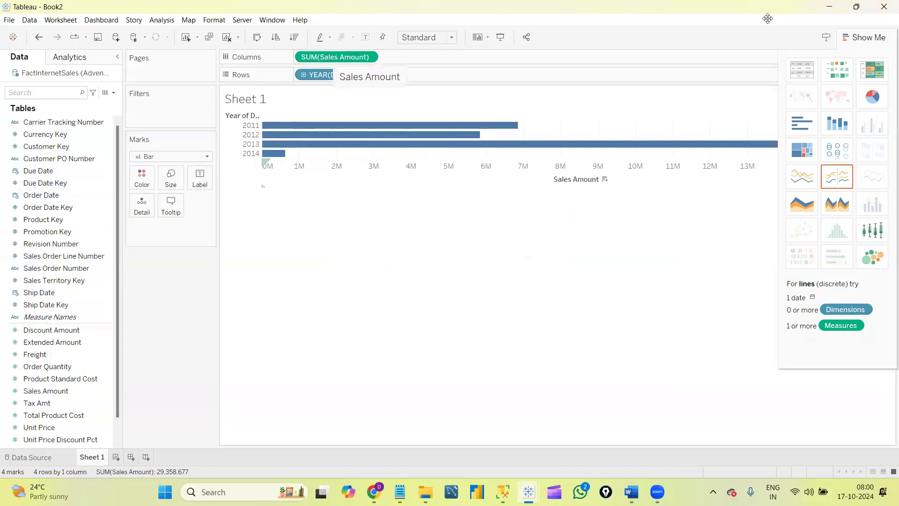
pyautogui.click(864, 37)
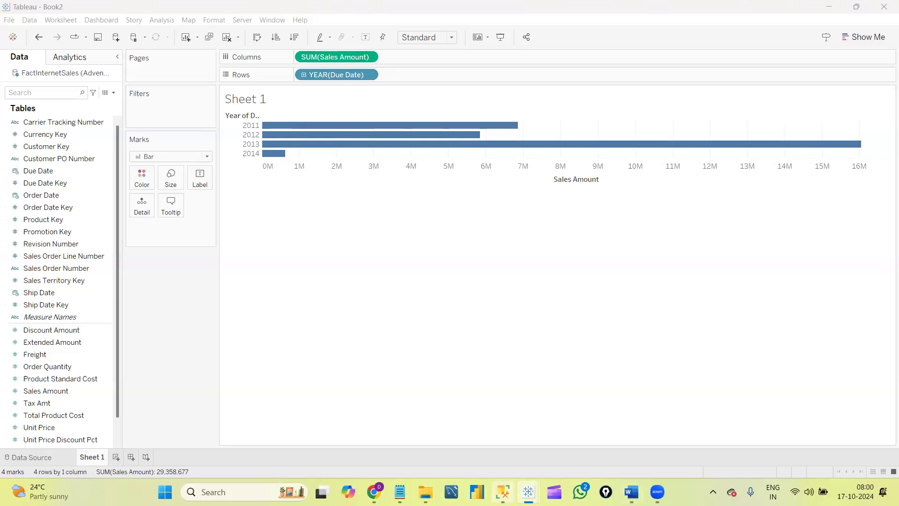
# Handwrite and underline the word "Hierarchy" below the bar chart with Epic Pen, and clear the drawing.
pyautogui.click(606, 492)
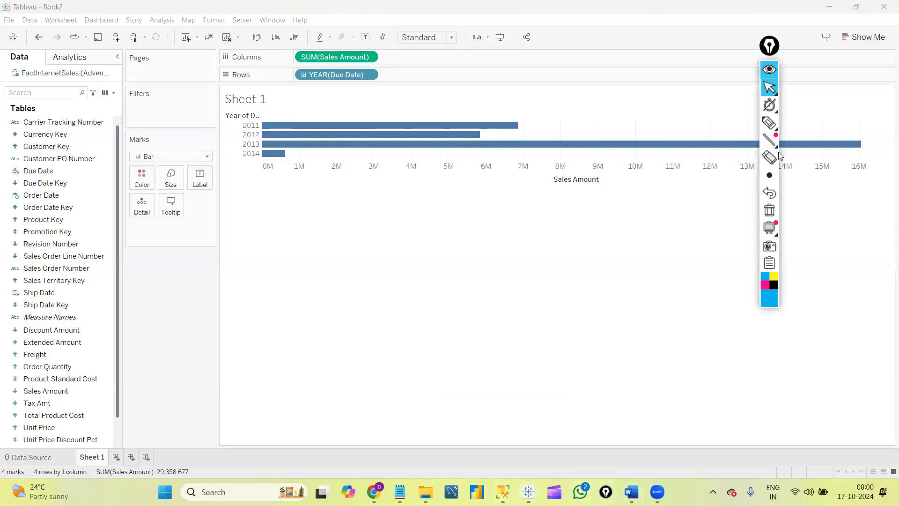
pyautogui.click(770, 123)
pyautogui.moveTo(226, 311); pyautogui.dragTo(280, 388)
pyautogui.moveTo(254, 302)
pyautogui.mouseDown()
pyautogui.moveTo(301, 355)
pyautogui.moveTo(288, 323)
pyautogui.moveTo(323, 334)
pyautogui.moveTo(353, 291)
pyautogui.moveTo(369, 296)
pyautogui.moveTo(403, 281)
pyautogui.moveTo(450, 213)
pyautogui.moveTo(495, 190)
pyautogui.moveTo(486, 214)
pyautogui.mouseUp()
pyautogui.click(300, 302)
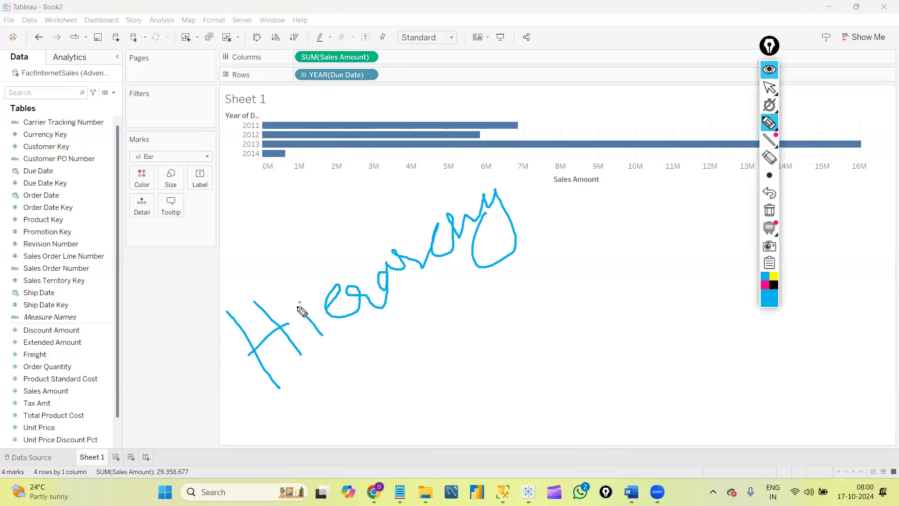
pyautogui.moveTo(378, 345); pyautogui.dragTo(406, 315)
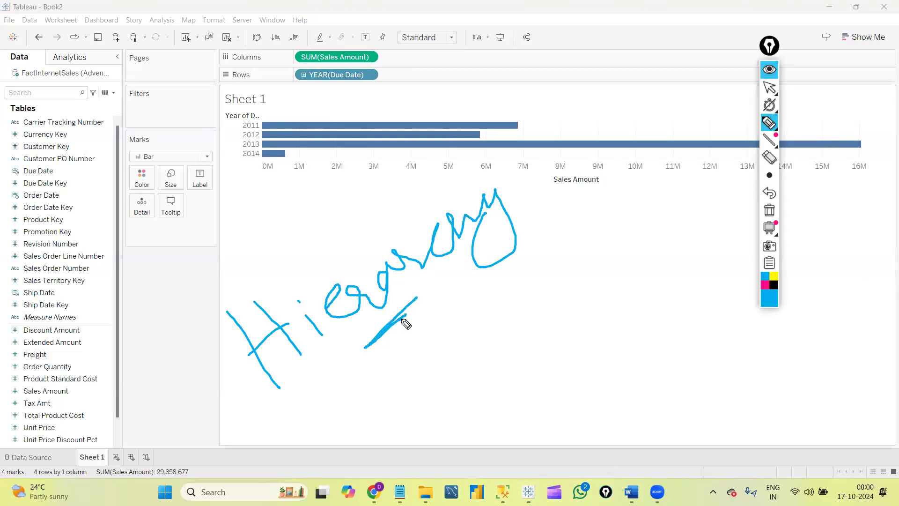
pyautogui.click(769, 87)
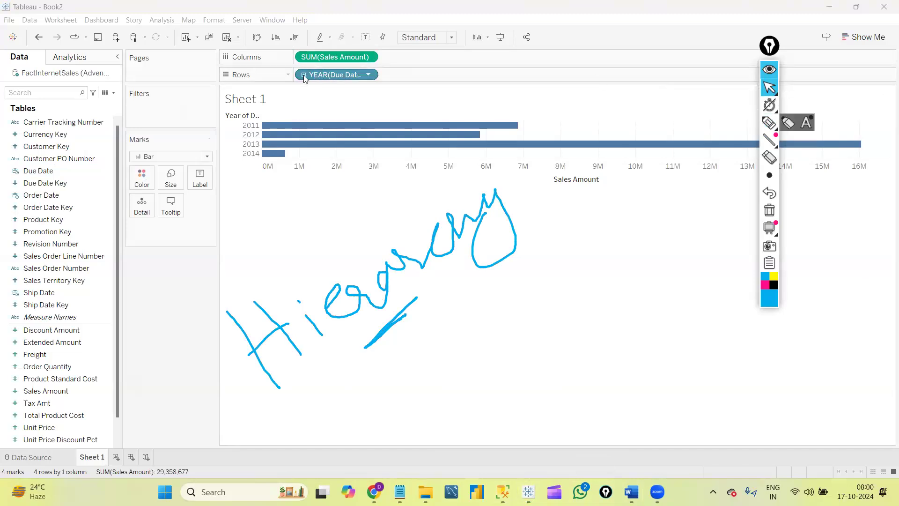
pyautogui.click(770, 210)
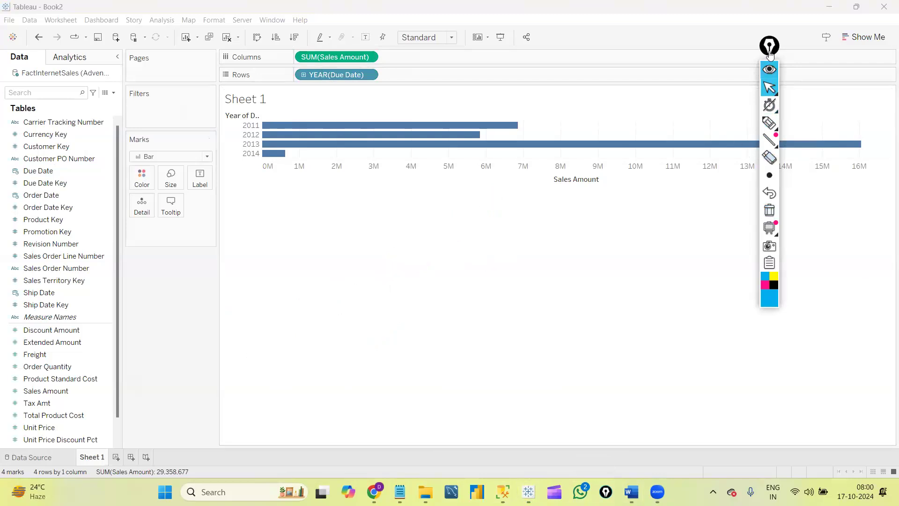
# Drill the Due Date hierarchy on Rows down from year to quarter and month.
pyautogui.click(303, 75)
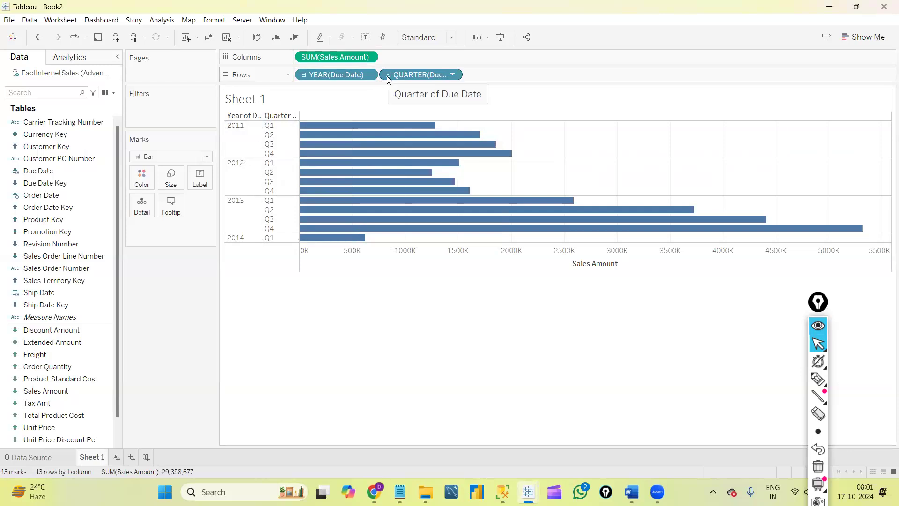
pyautogui.moveTo(446, 214)
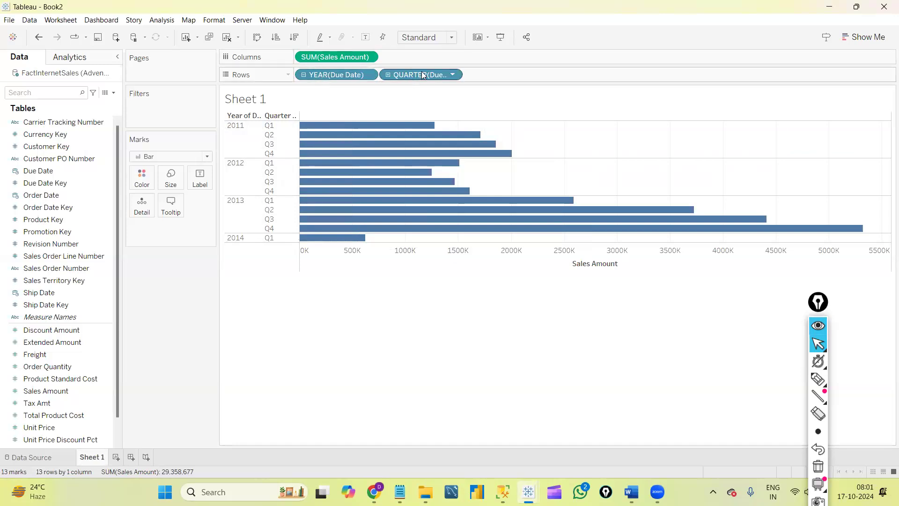
pyautogui.click(389, 75)
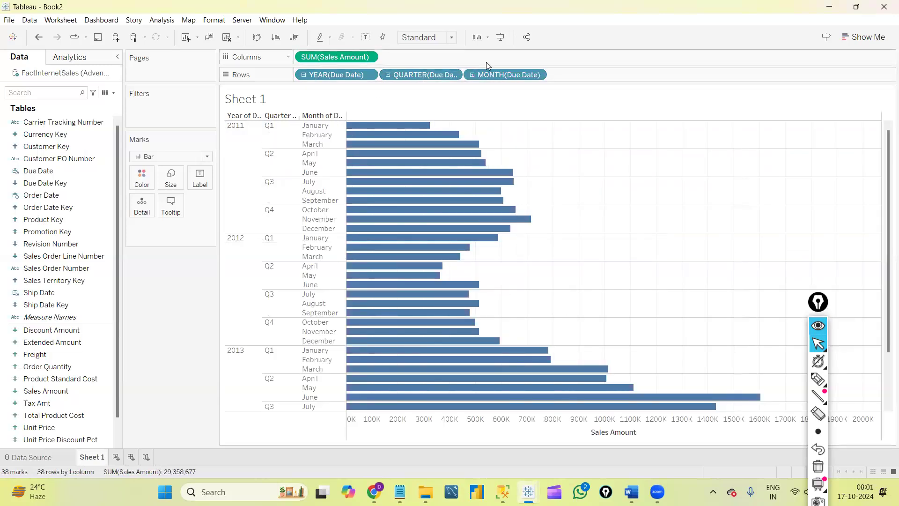
# Drill Due Date down to the day level, check the suggested chart types, and remove DAY(Due Date) from Rows.
pyautogui.click(472, 75)
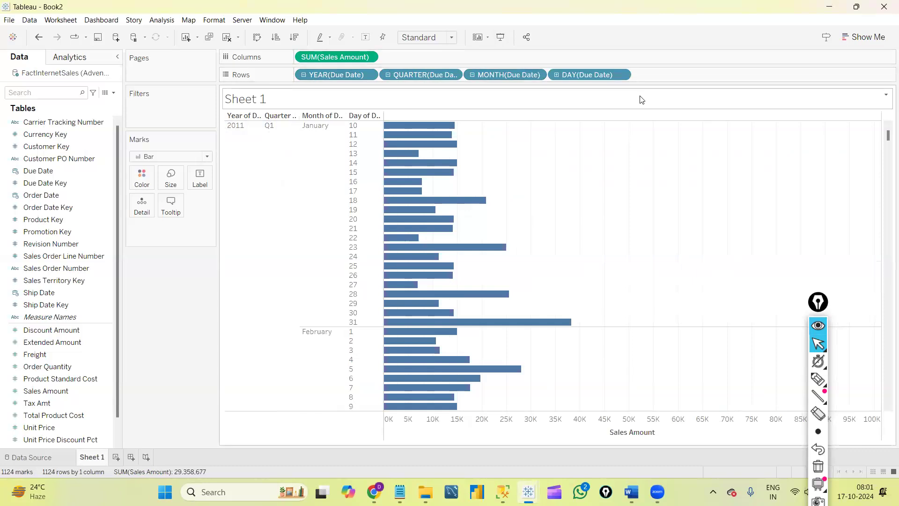
pyautogui.click(880, 36)
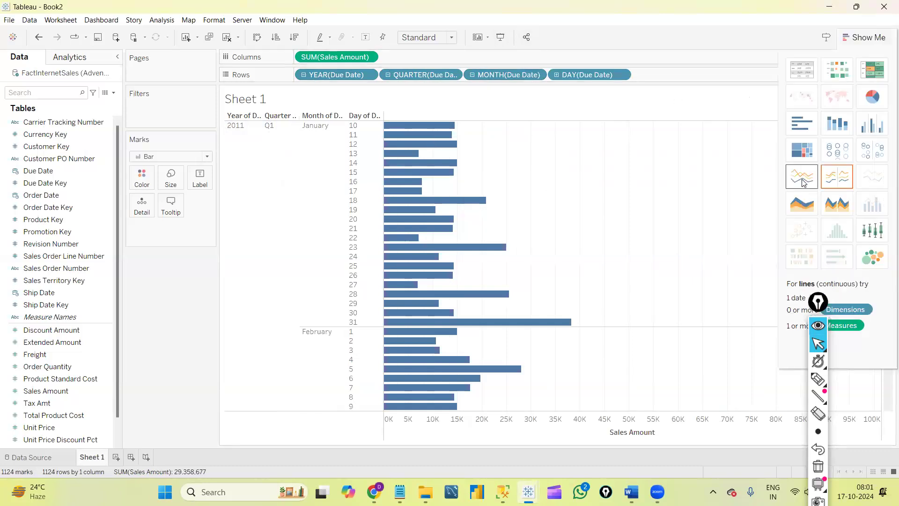
pyautogui.click(848, 37)
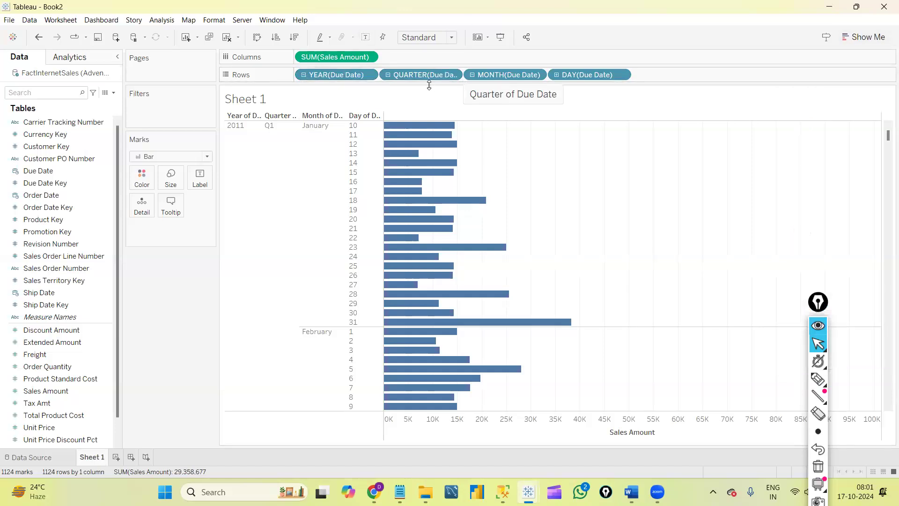
pyautogui.click(621, 75)
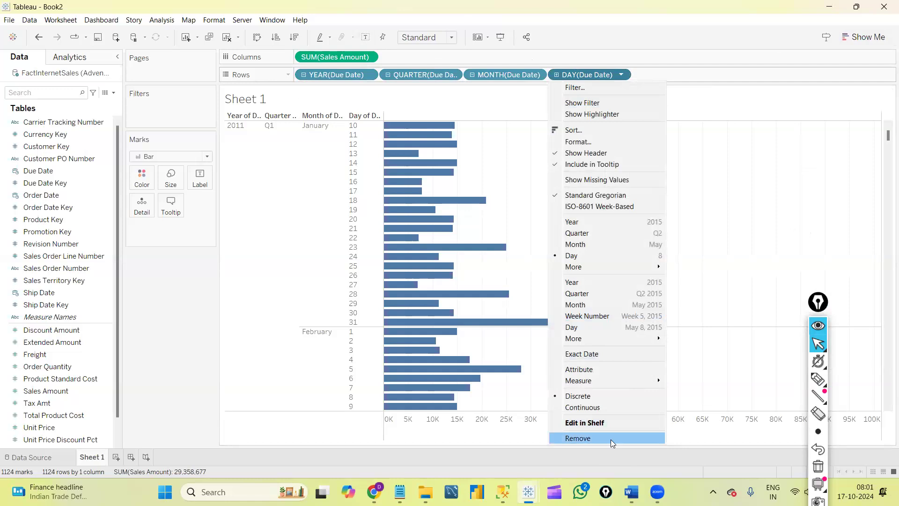
pyautogui.click(611, 439)
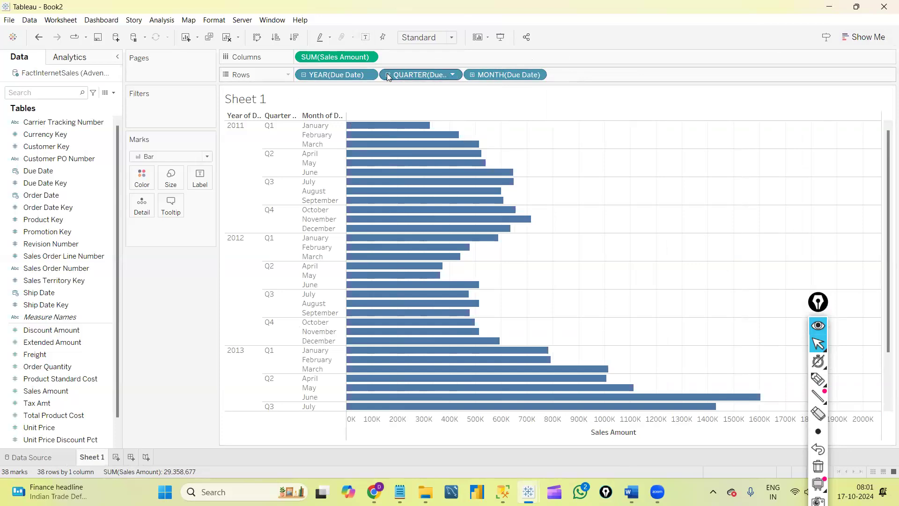
# Roll the Due Date hierarchy on Rows up from month to quarter level.
pyautogui.click(387, 75)
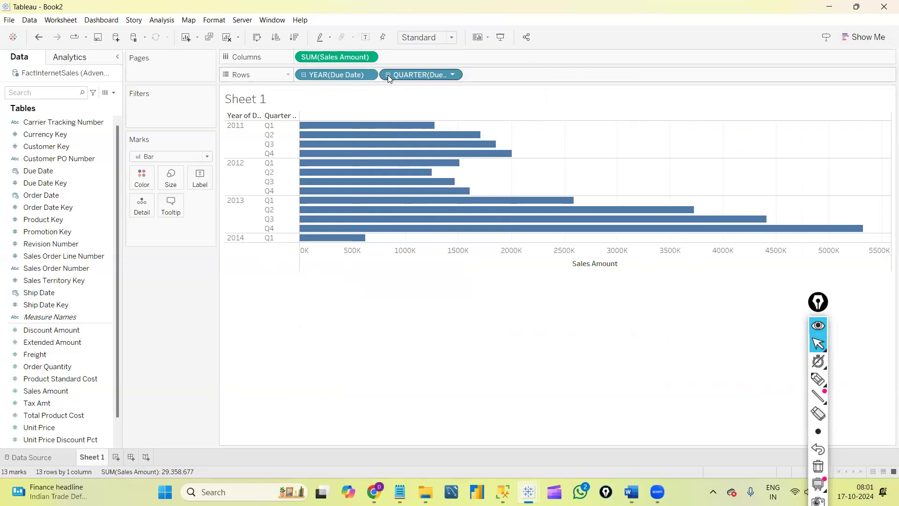
pyautogui.click(388, 75)
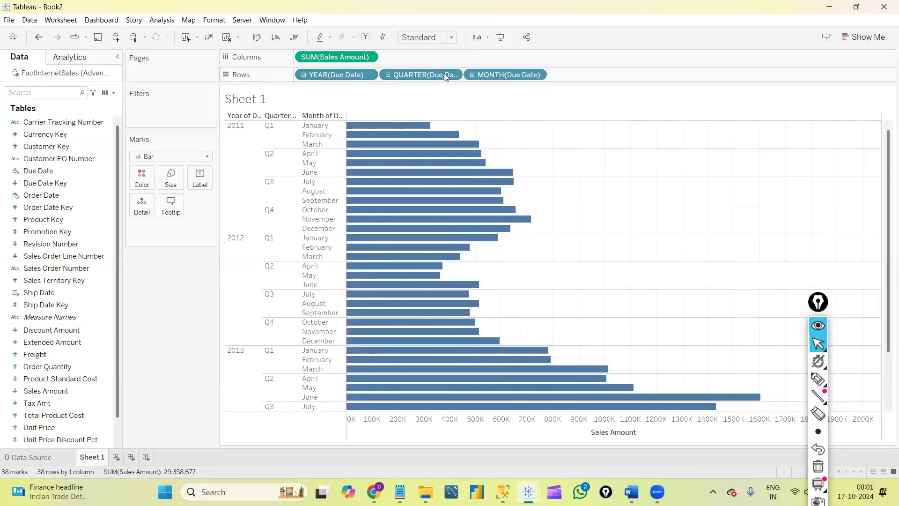
pyautogui.click(388, 75)
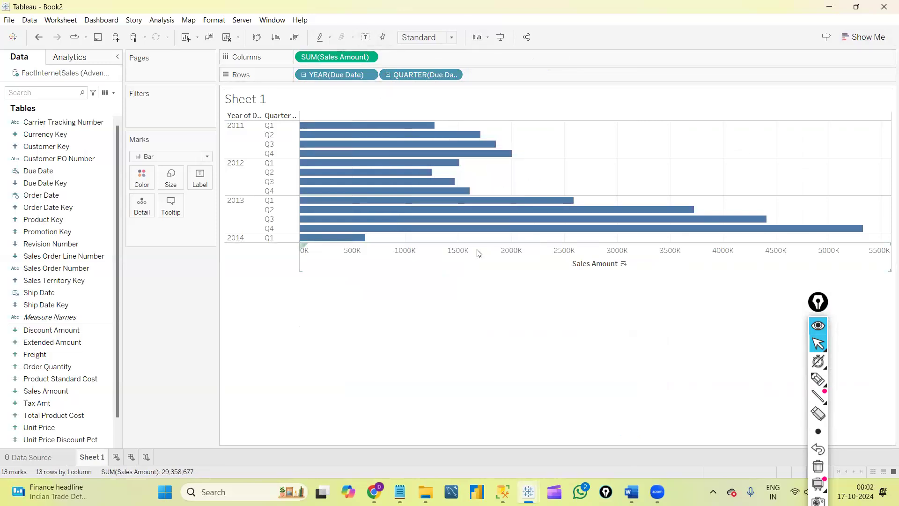
# Change the quarterly Sales Amount bar chart to a continuous line chart.
pyautogui.click(867, 37)
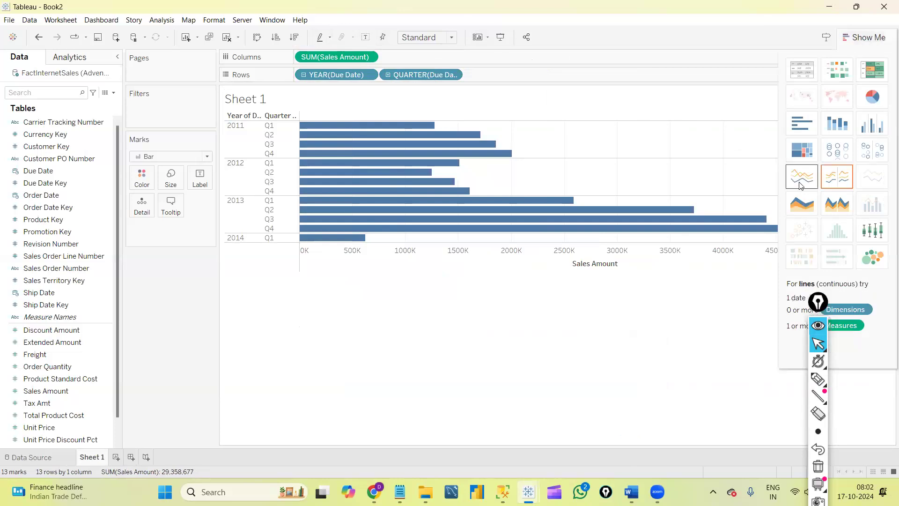
pyautogui.click(800, 186)
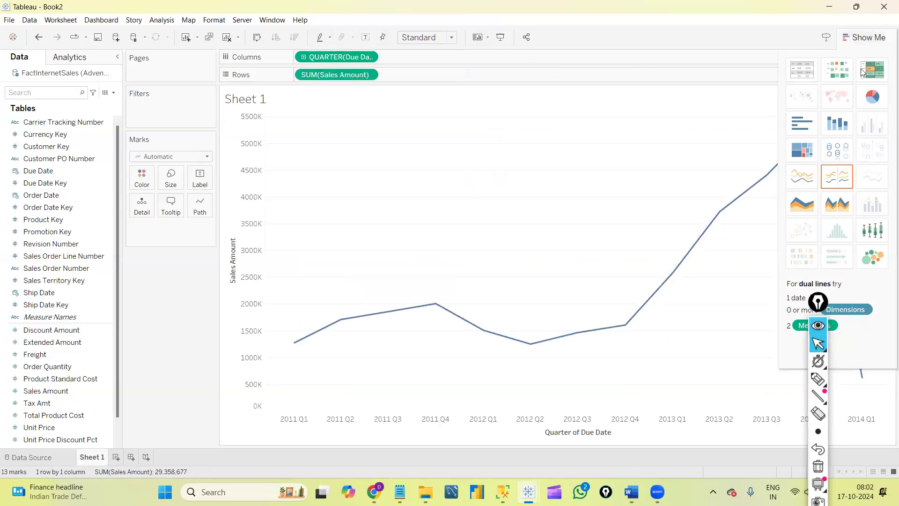
pyautogui.click(870, 35)
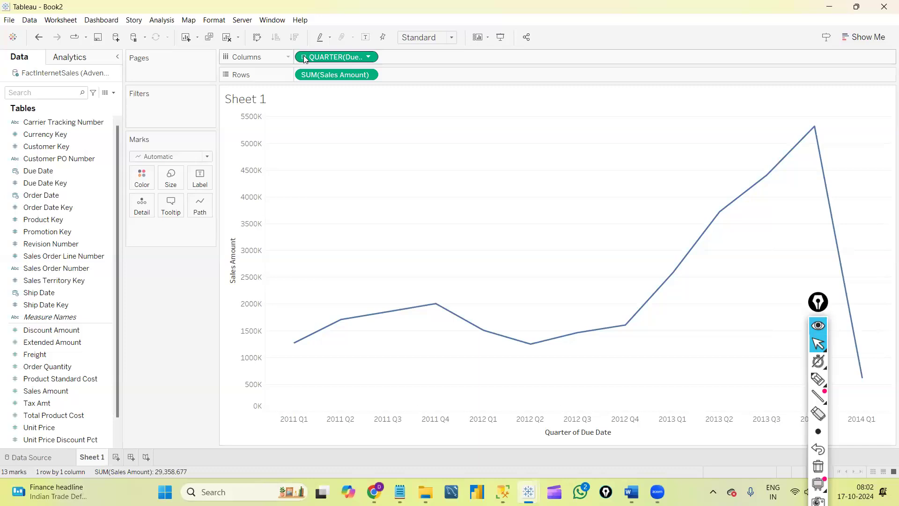
pyautogui.click(850, 37)
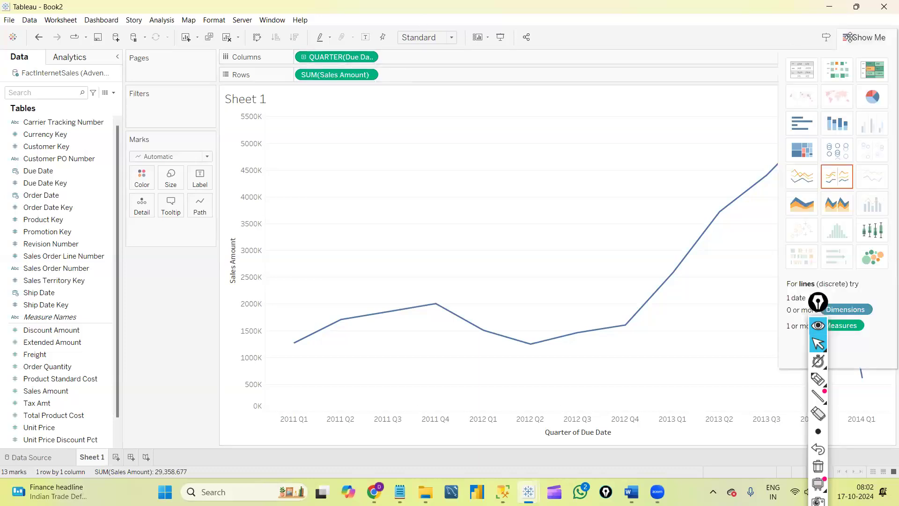
# Set Due Date on Columns to the continuous Year level and hide the chart type suggestions.
pyautogui.click(368, 57)
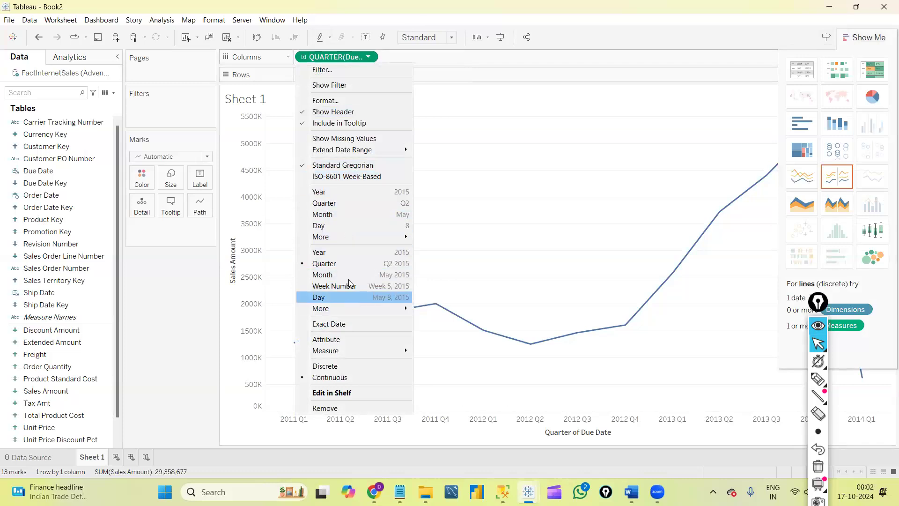
pyautogui.click(349, 253)
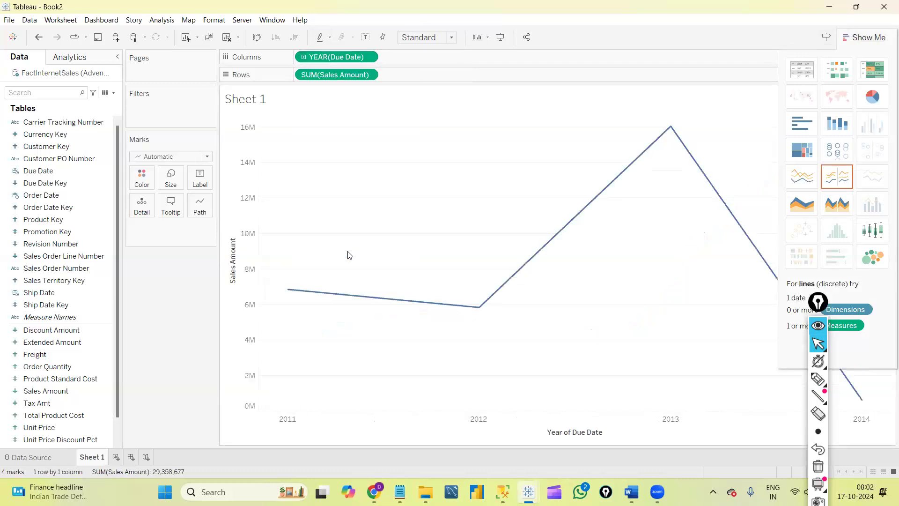
pyautogui.click(862, 36)
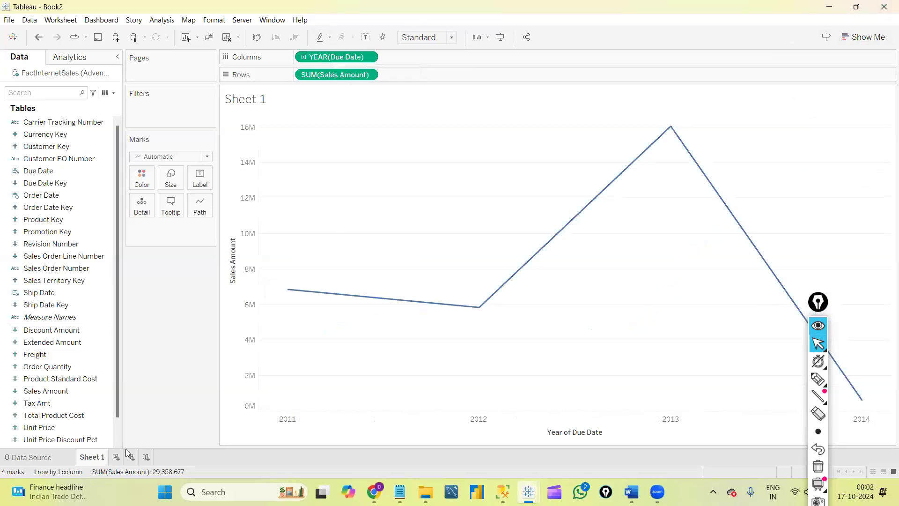
# Add a new worksheet, and switch to the empty Sheet 5 of the Book1 workbook.
pyautogui.click(116, 456)
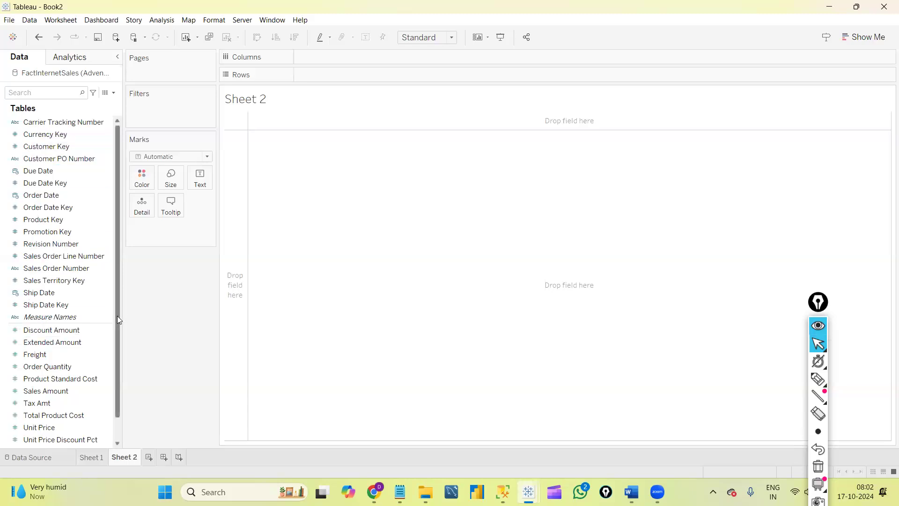
pyautogui.scroll(-1, 123, 362)
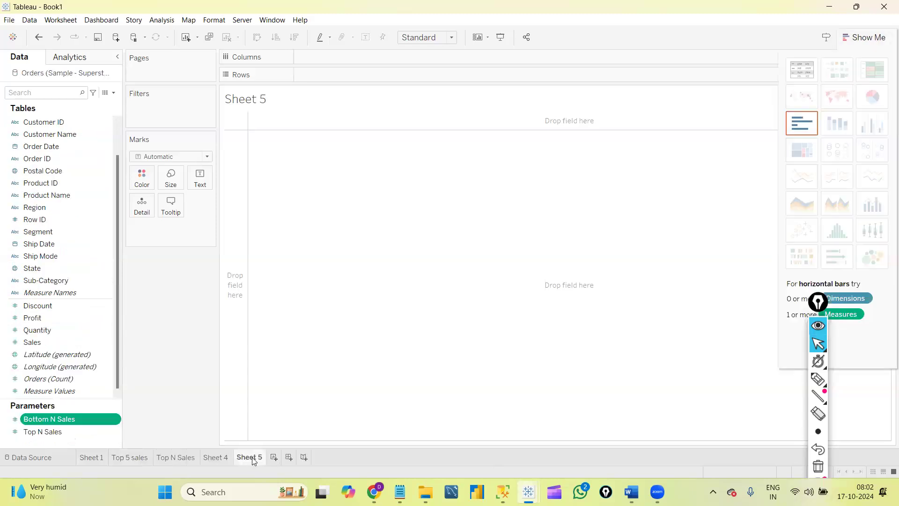
pyautogui.scroll(1, 117, 341)
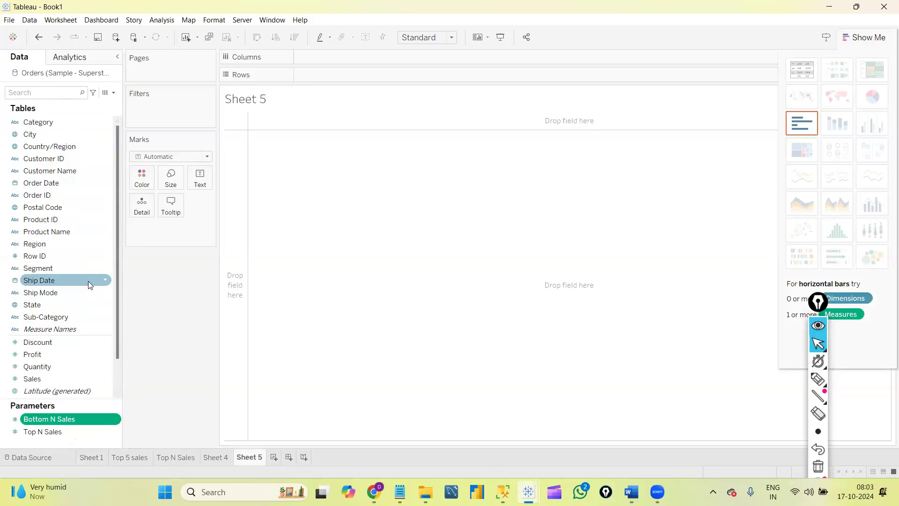
# Drill Order Date on Columns down from year to quarter and month, and clear the sheet.
pyautogui.click(42, 185)
pyautogui.doubleClick(42, 184)
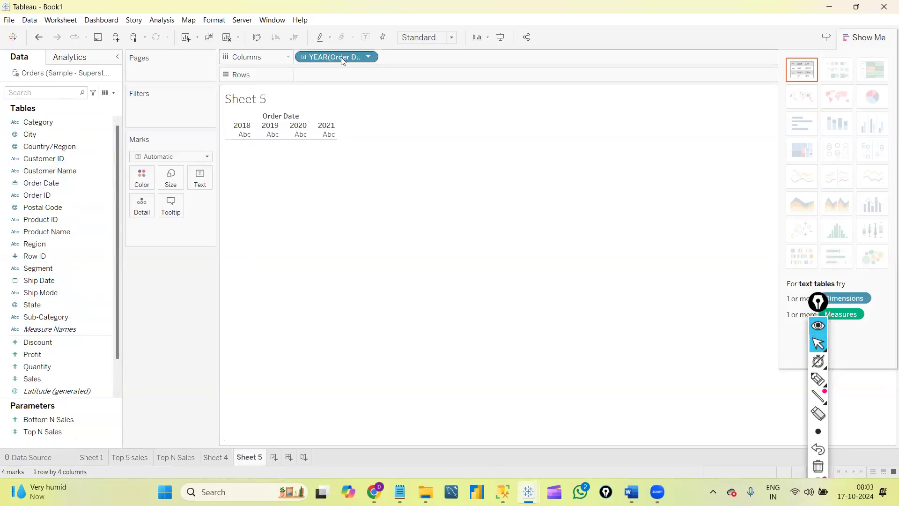
pyautogui.click(305, 57)
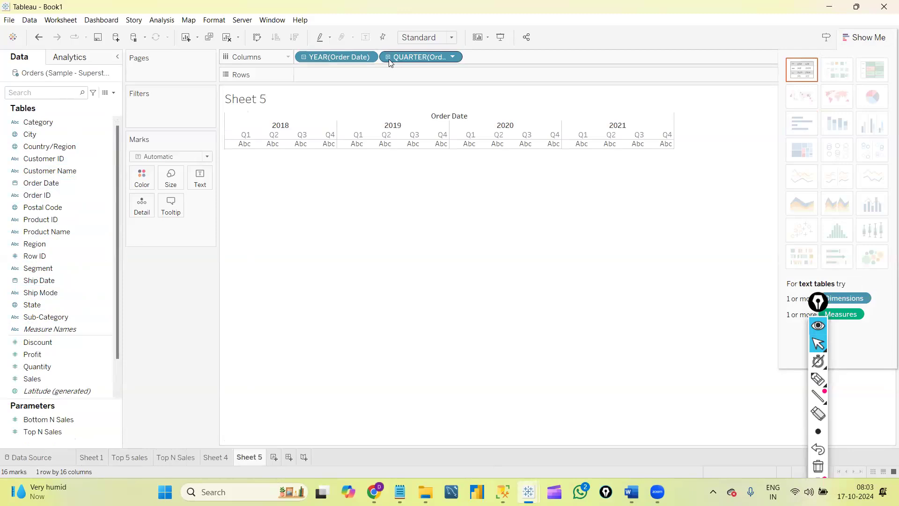
pyautogui.click(388, 58)
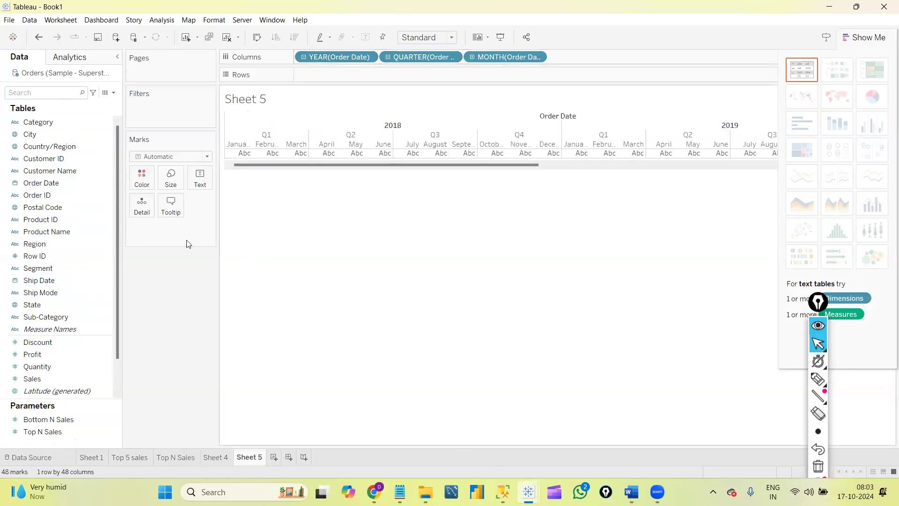
pyautogui.click(230, 39)
pyautogui.click(59, 172)
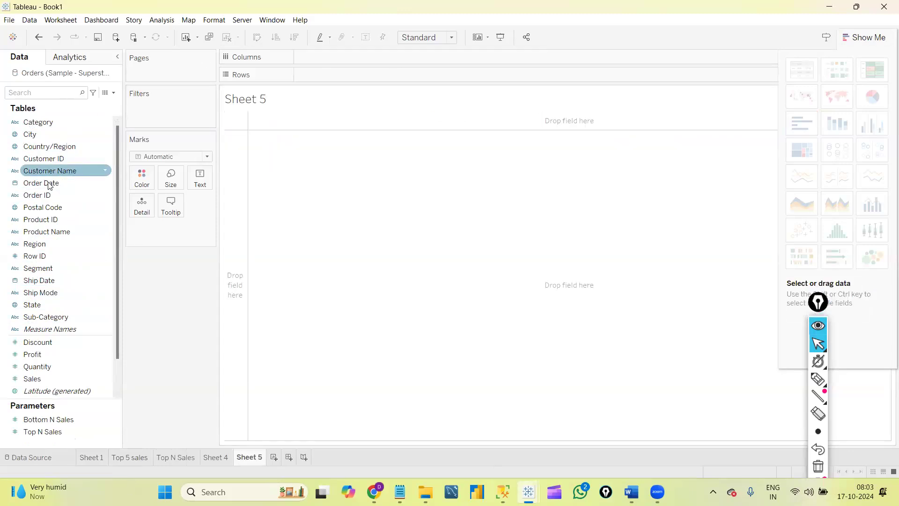
pyautogui.click(49, 184)
pyautogui.click(64, 123)
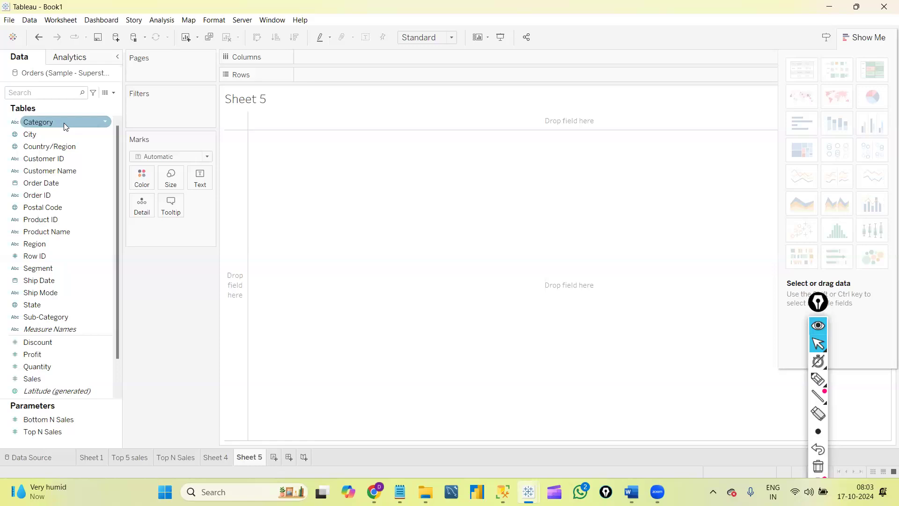
pyautogui.click(77, 293)
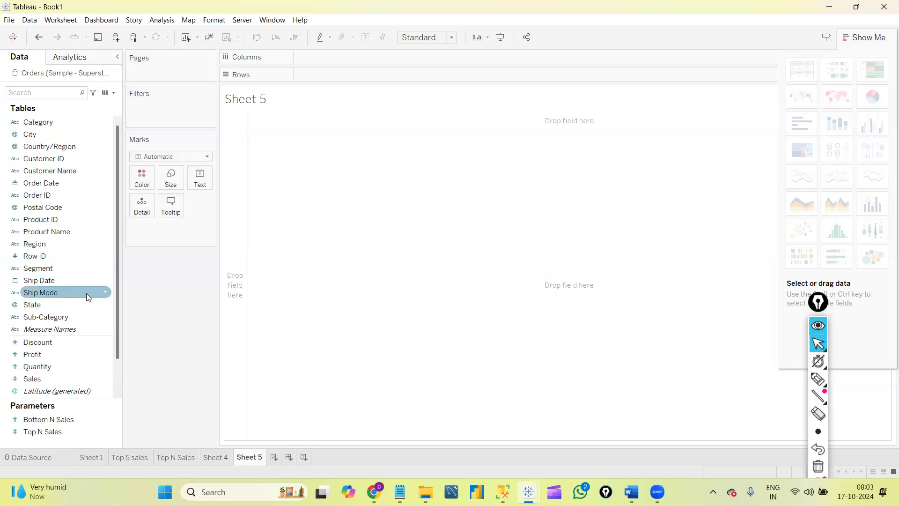
pyautogui.click(51, 121)
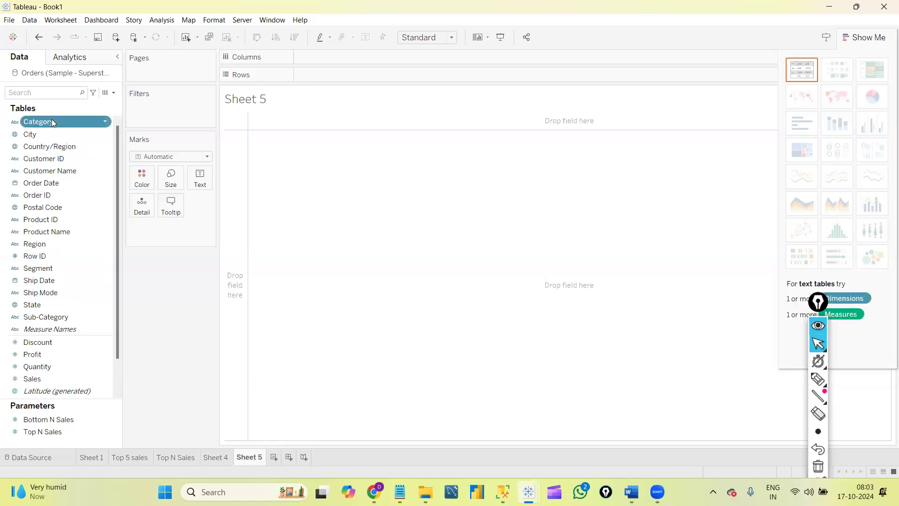
pyautogui.click(58, 317)
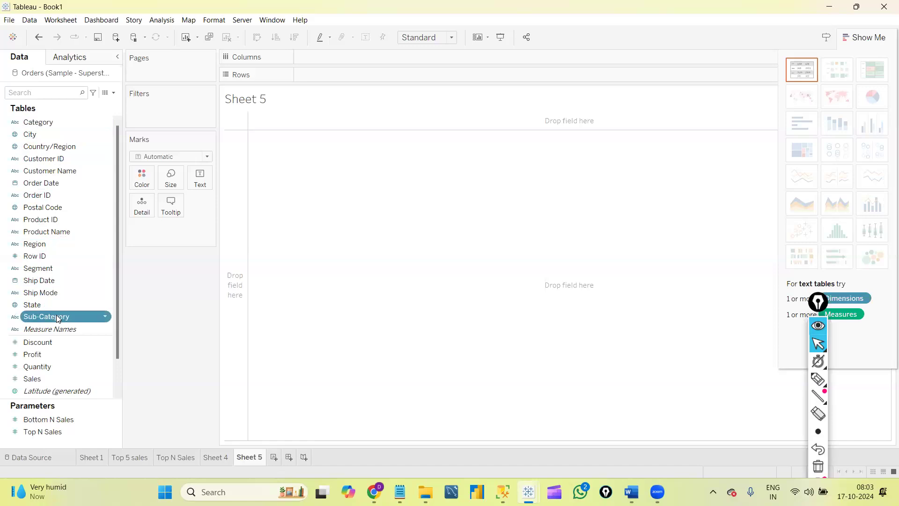
# Create a hierarchy named Products by combining Sub-Category with Category.
pyautogui.click(47, 121)
pyautogui.keyDown('ctrl'); pyautogui.click(47, 267); pyautogui.keyUp('ctrl')
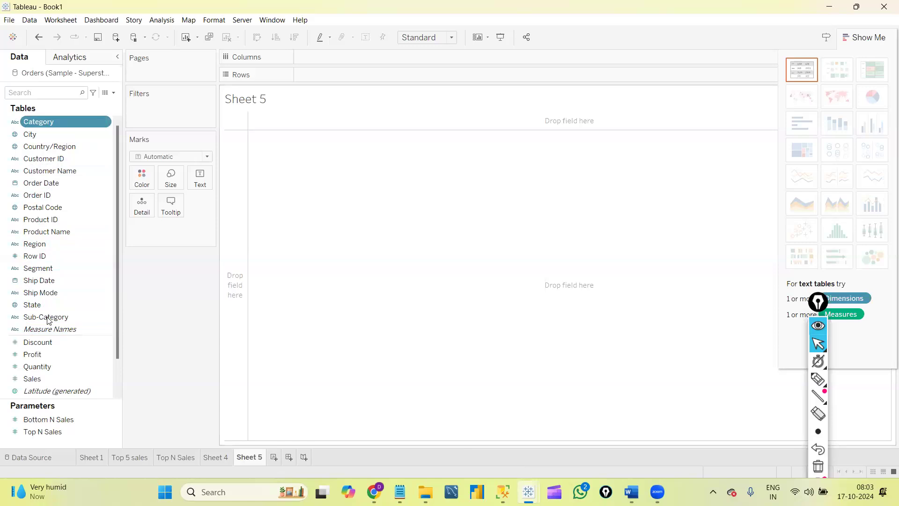
pyautogui.moveTo(49, 317); pyautogui.dragTo(49, 124)
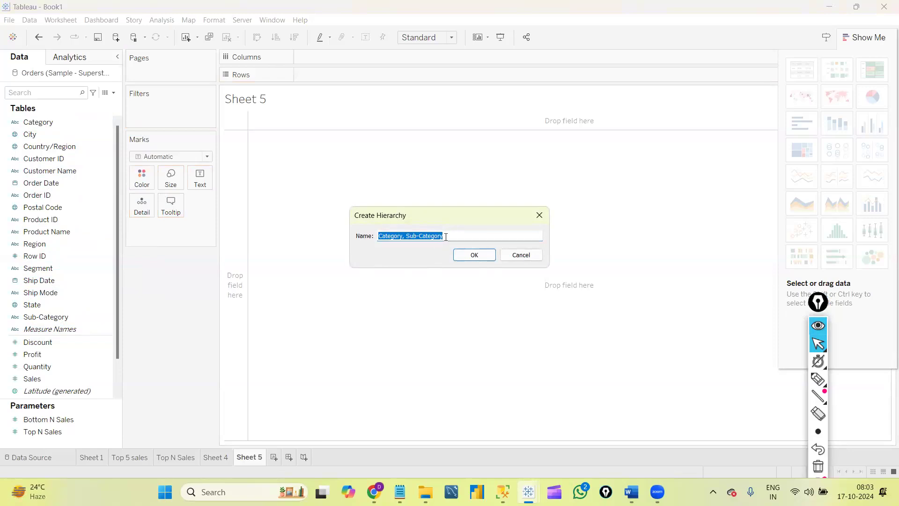
pyautogui.press('BackSpace')
pyautogui.write('P')
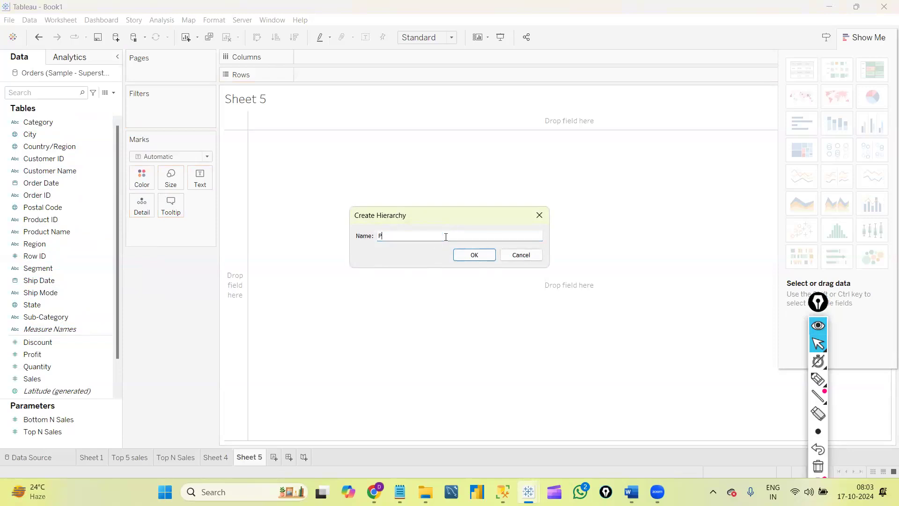
pyautogui.write('roducts')
pyautogui.click(472, 254)
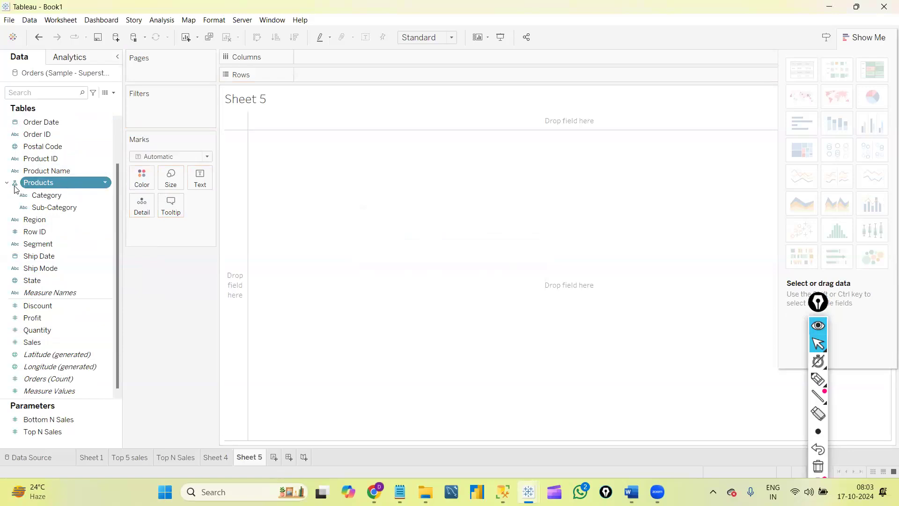
# Check the options of the Products hierarchy without renaming it, and collapse it in the field list.
pyautogui.click(105, 183)
pyautogui.click(241, 329)
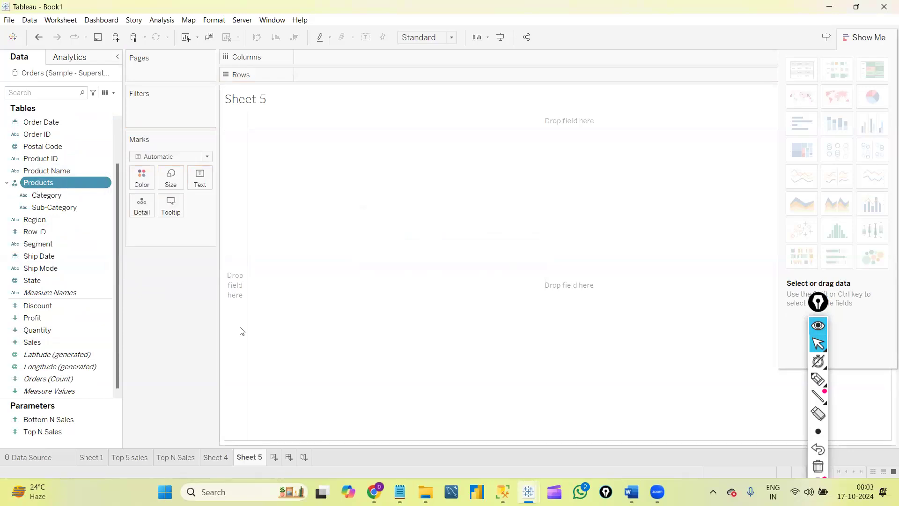
pyautogui.click(40, 185)
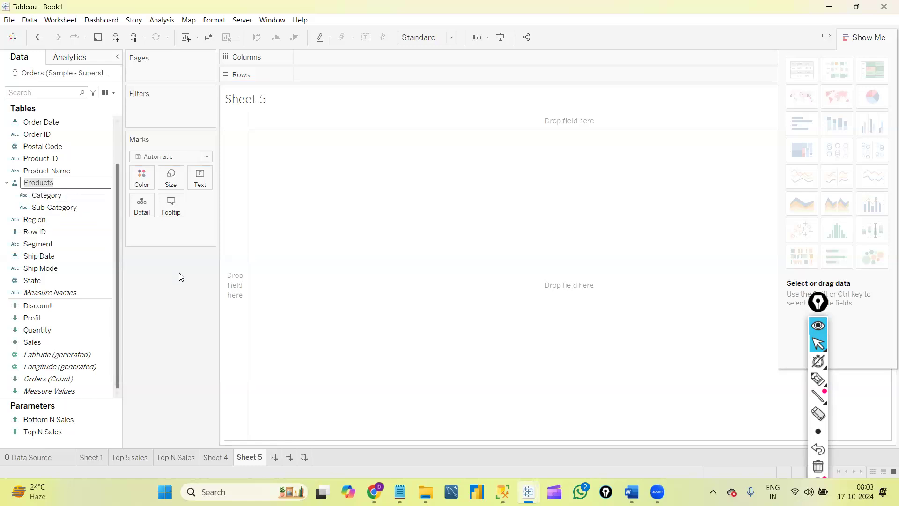
pyautogui.click(180, 275)
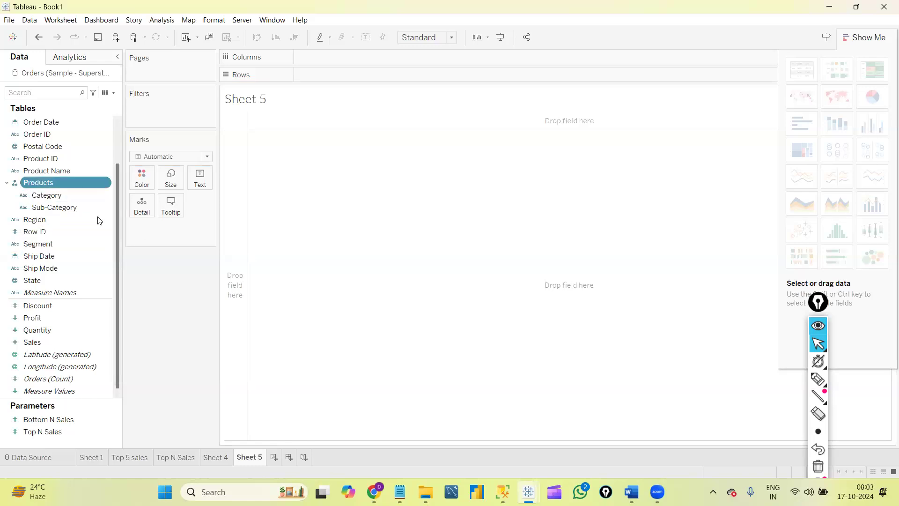
pyautogui.click(105, 186)
pyautogui.click(7, 184)
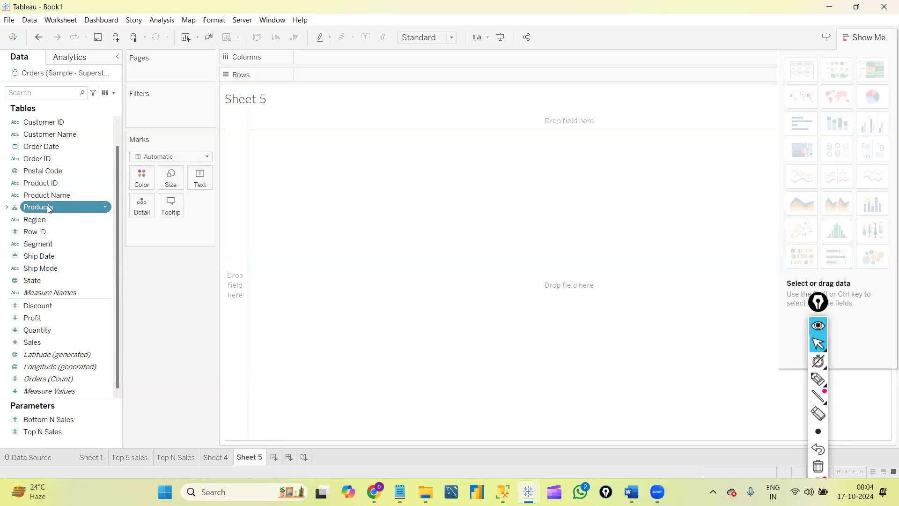
# Place the Products hierarchy on Rows and drill down from Category to Sub-Category.
pyautogui.click(7, 209)
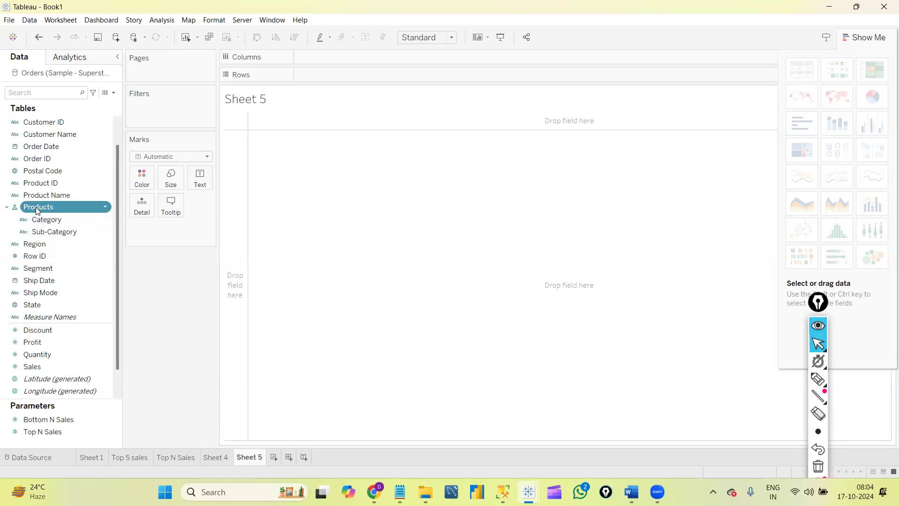
pyautogui.moveTo(37, 210); pyautogui.dragTo(319, 75)
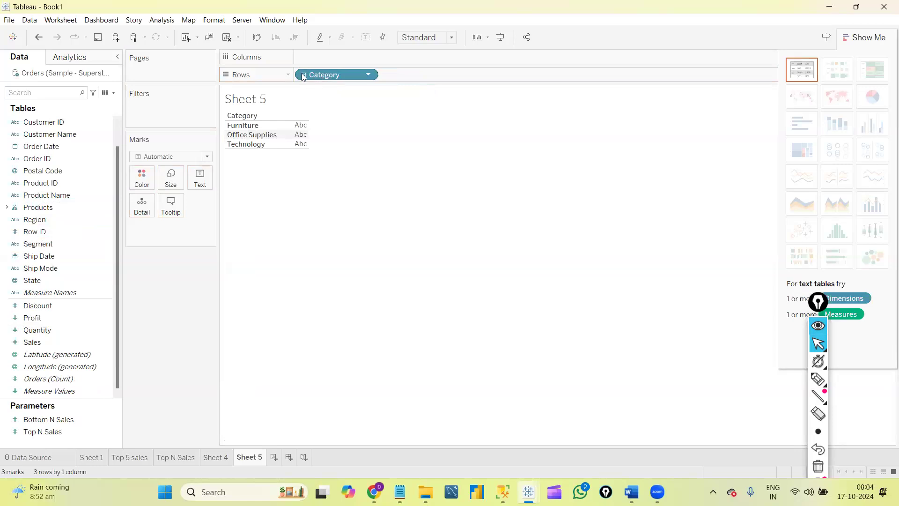
pyautogui.click(303, 77)
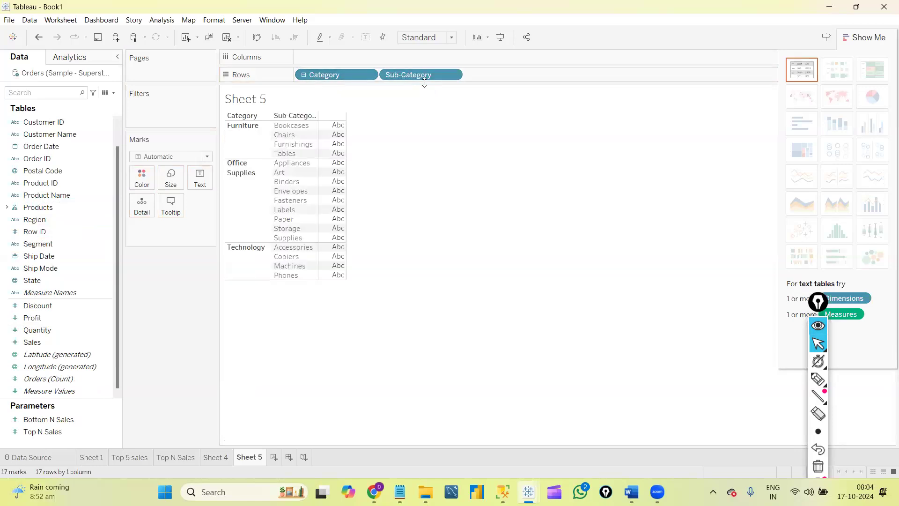